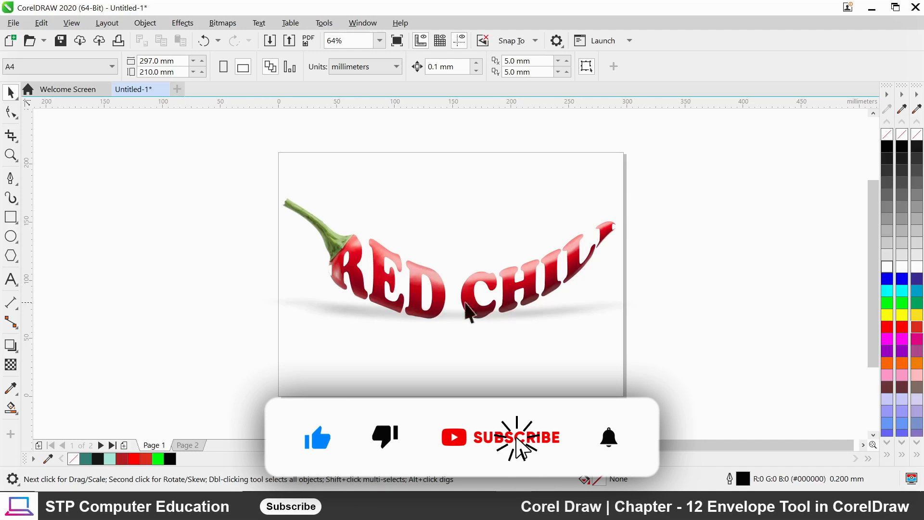
Switch to the blank page 2 and keep it in A4 landscape orientation after trying portrait
left_click(196, 447)
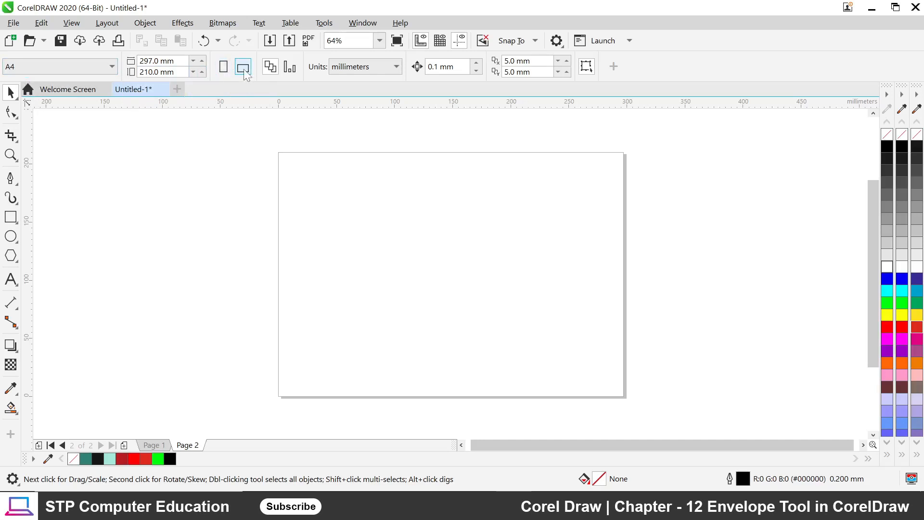
left_click(224, 69)
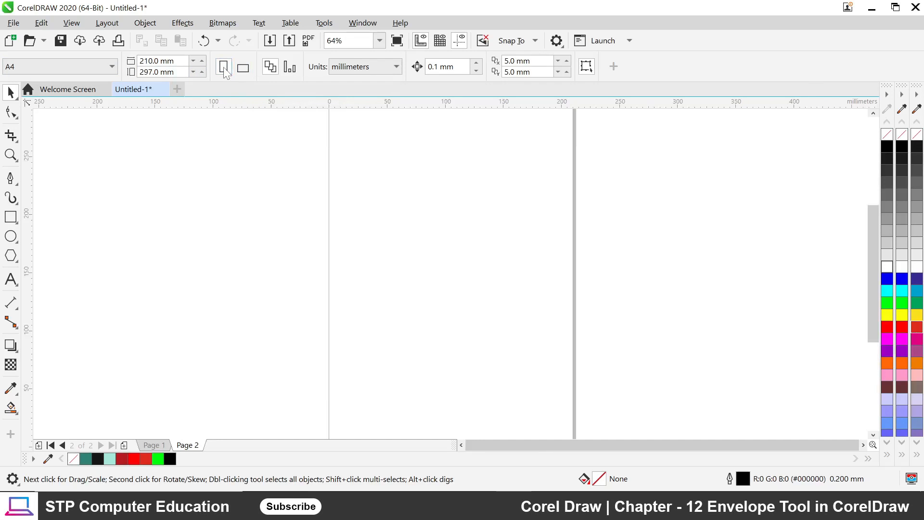
left_click(245, 73)
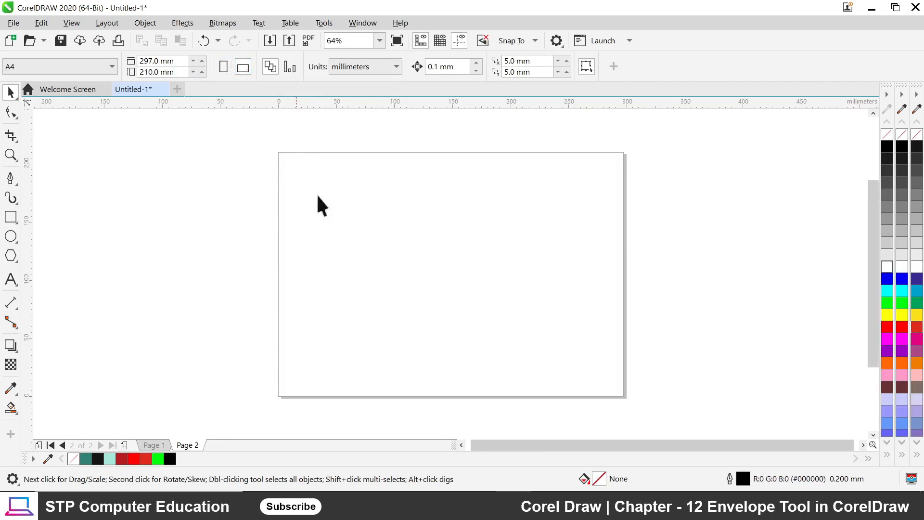
Look over the available effect tools and the red chilli lettering on page 1, and return to page 2
left_click(15, 350)
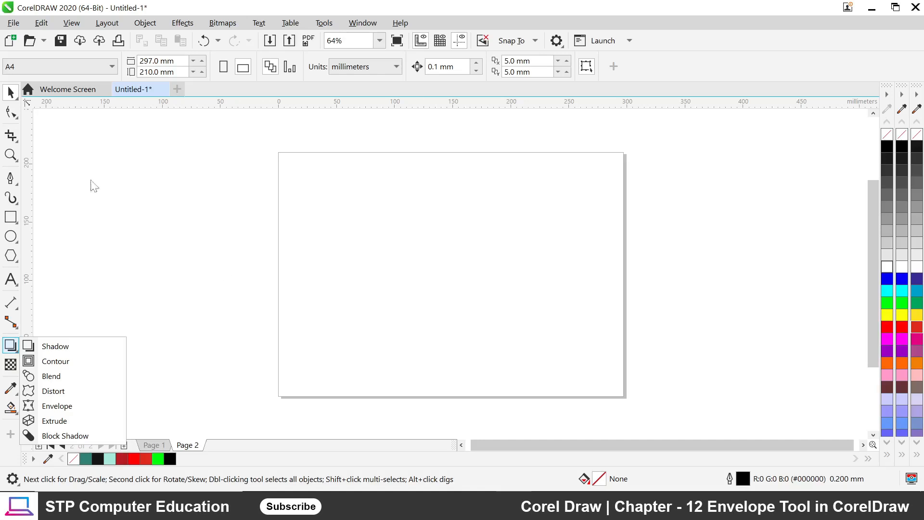
left_click(154, 445)
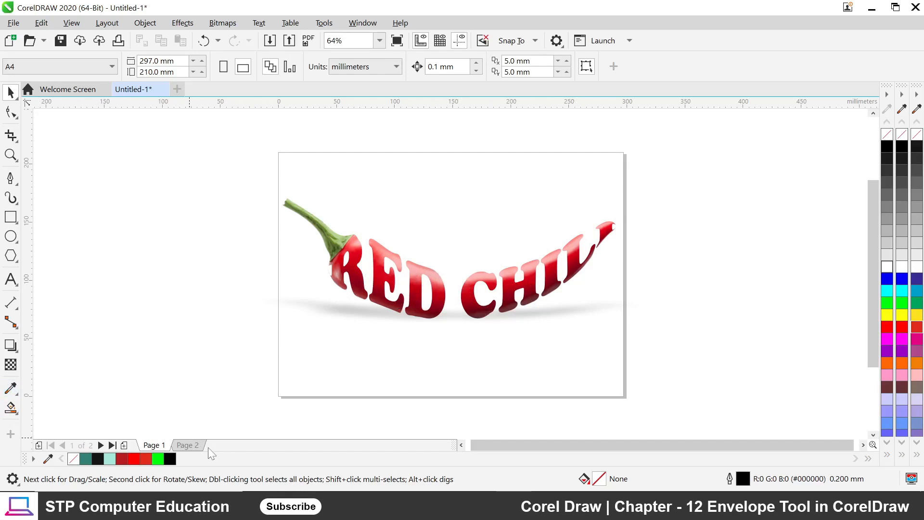
left_click(188, 444)
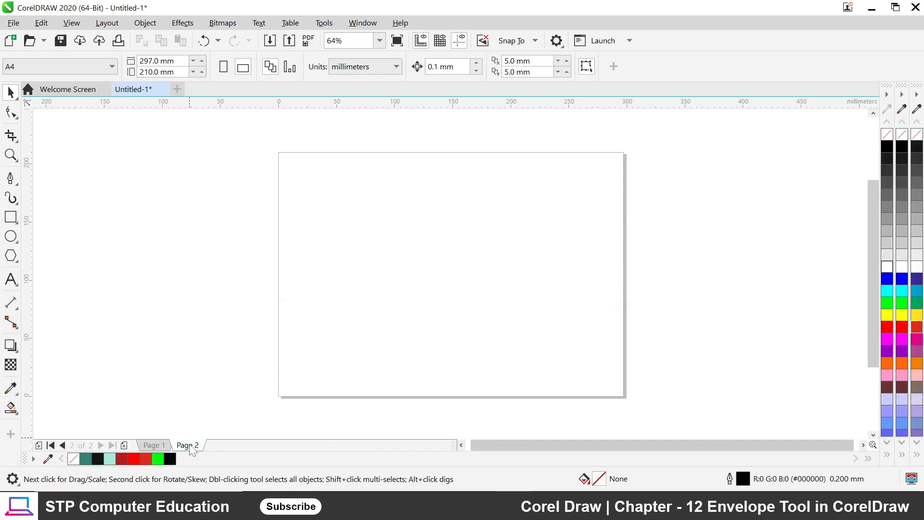
Add the artistic text "TEXT" on page 2 and select it as an object
left_click(11, 280)
left_click(354, 236)
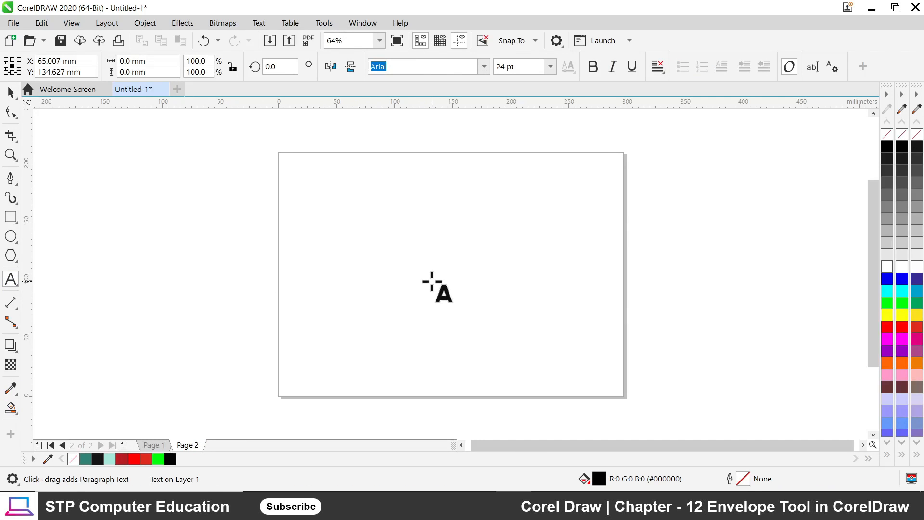
type("t")
key("BackSpace")
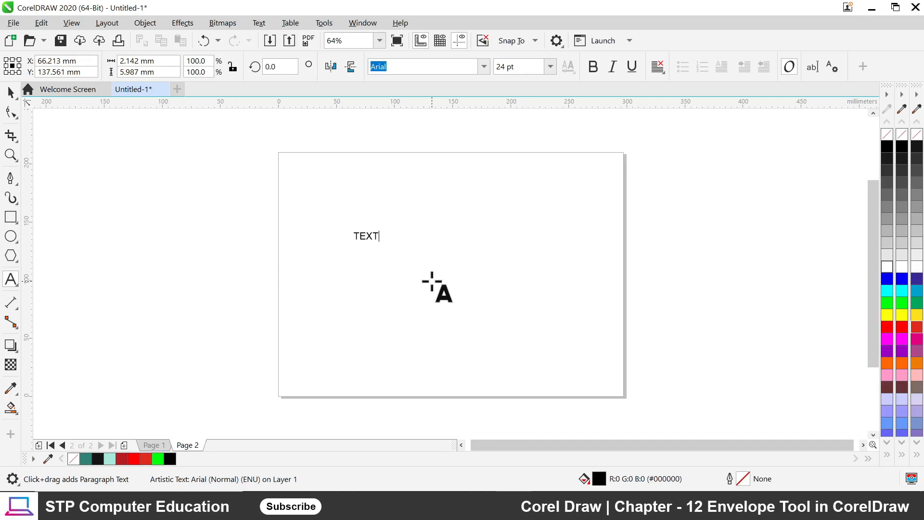
left_click(11, 91)
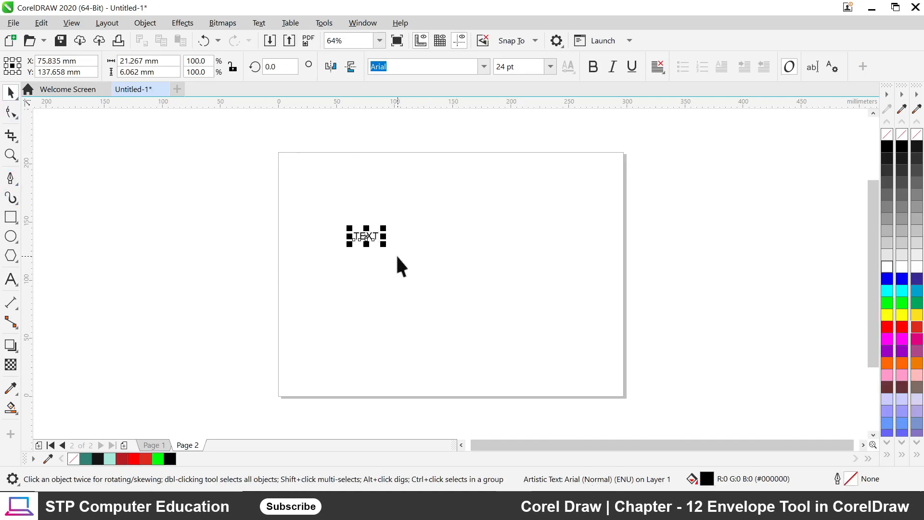
Enlarge the text to about 210 pt around the middle of the page and set its font to Cooper Black
left_click_drag(383, 244, 524, 325)
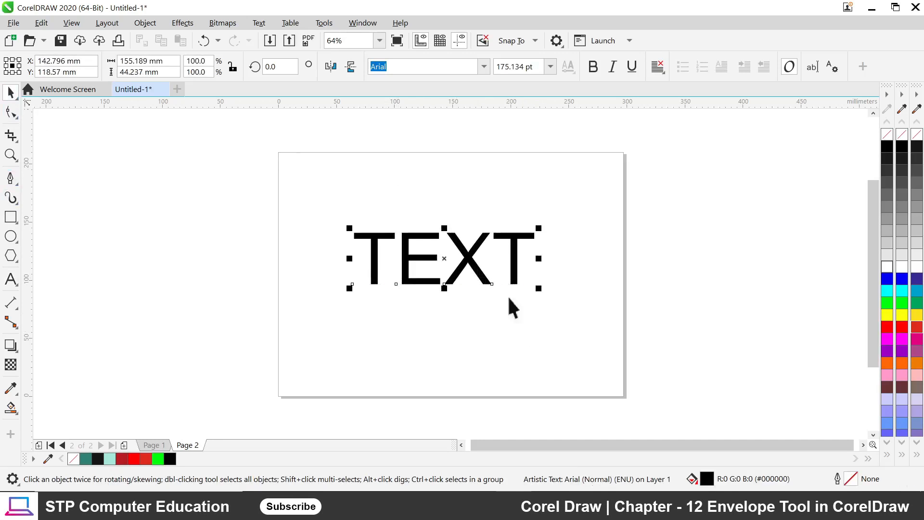
left_click_drag(538, 290, 573, 301)
left_click_drag(489, 284, 472, 300)
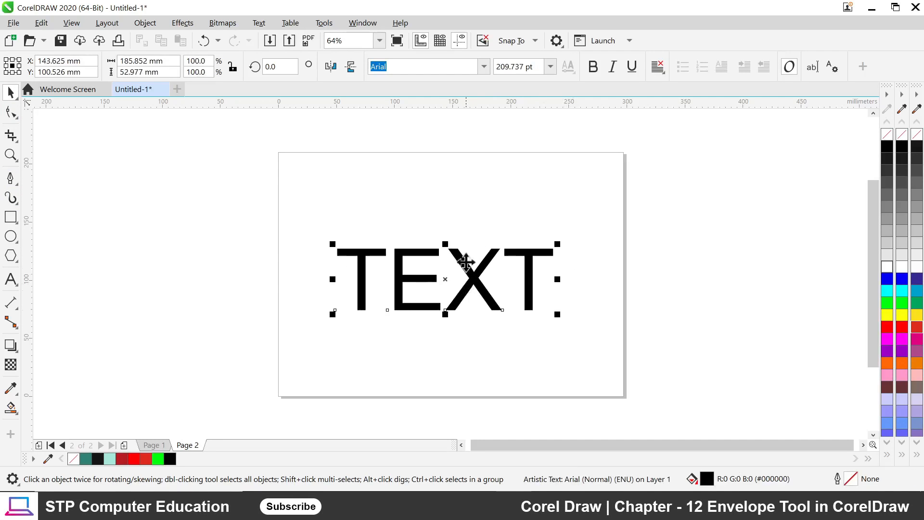
left_click(484, 67)
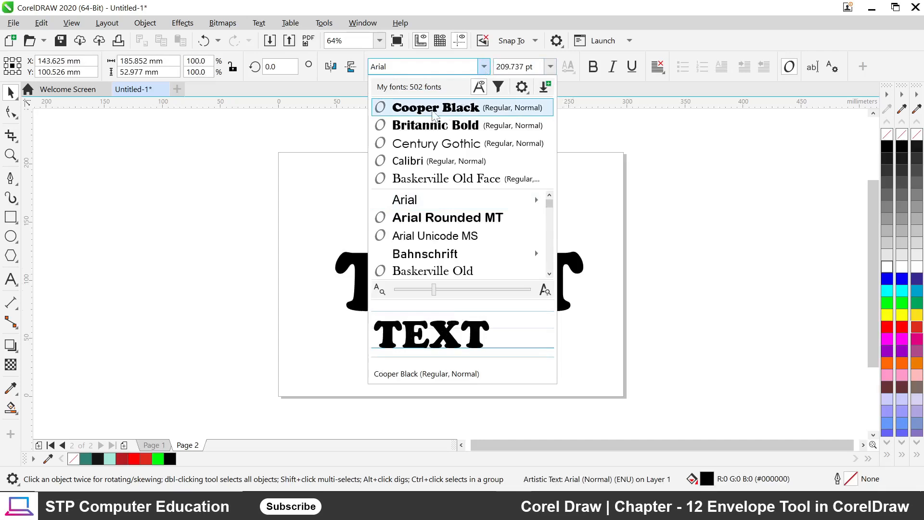
left_click(436, 107)
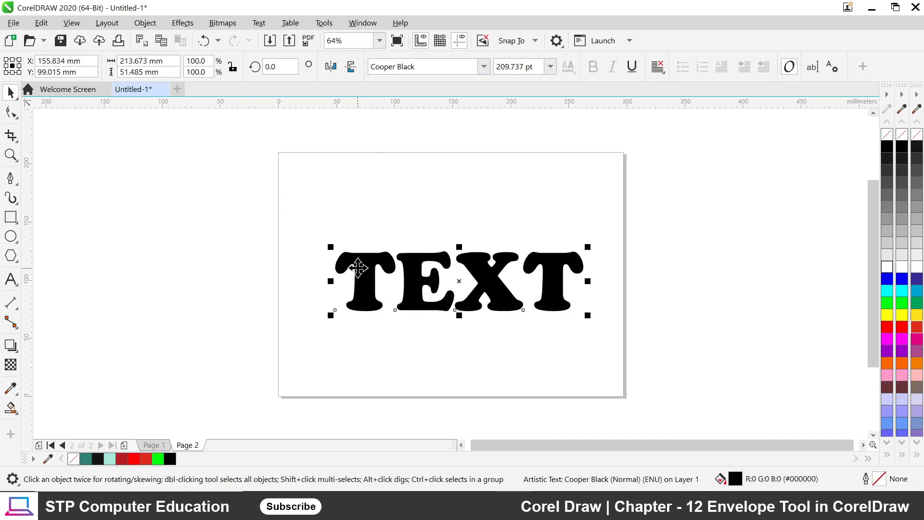
left_click_drag(495, 281, 492, 266)
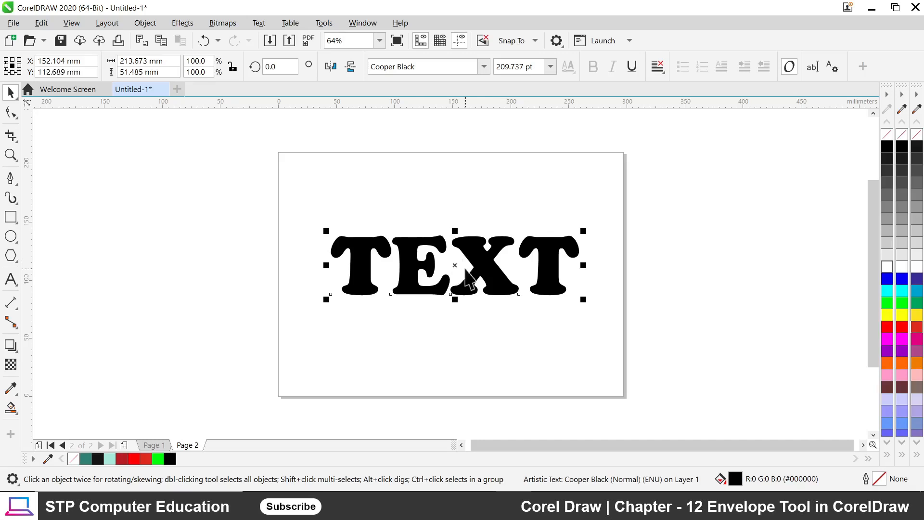
Apply an unconstrained Envelope to the text, stretching all four corners vertically outward and bulging the middle of the lower edge downward
left_click(15, 352)
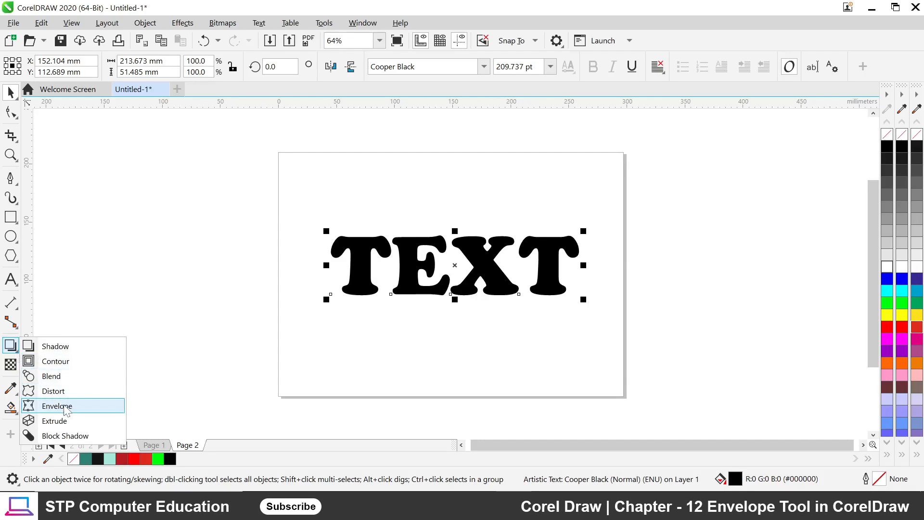
left_click(57, 406)
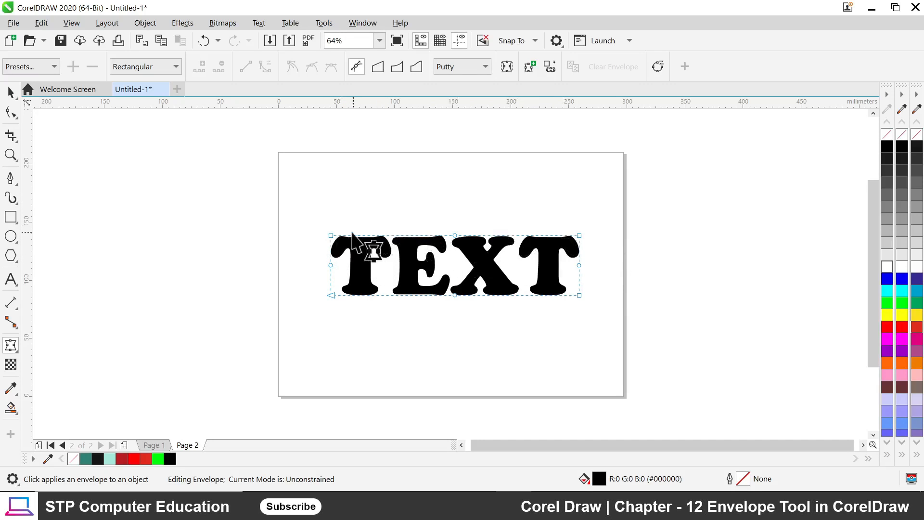
left_click_drag(332, 236, 330, 207)
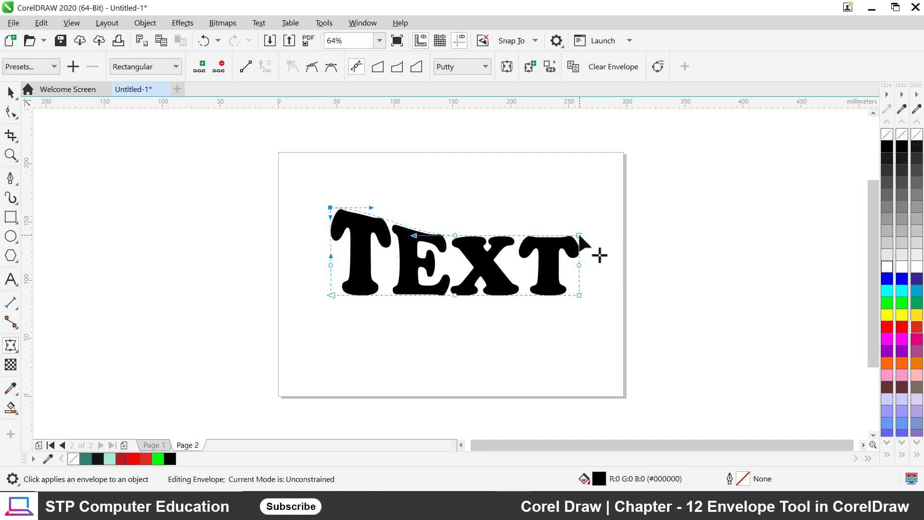
left_click_drag(579, 236, 582, 204)
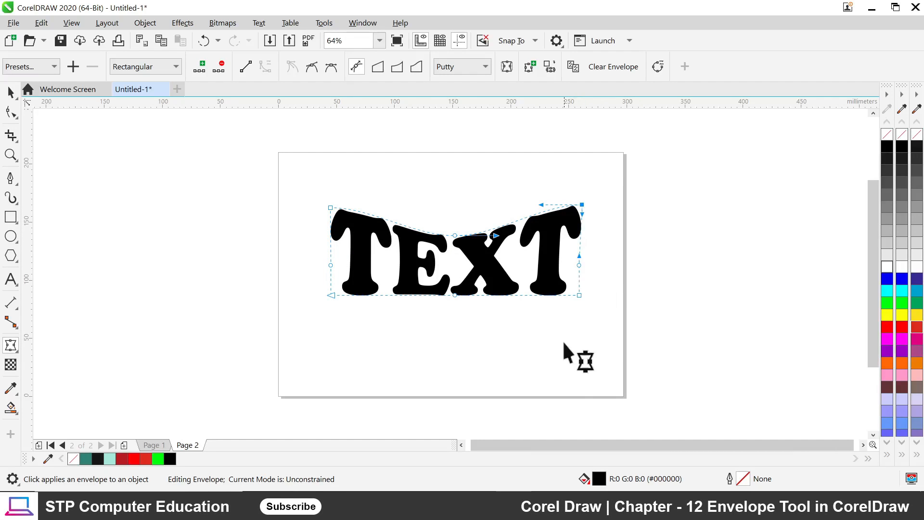
left_click_drag(579, 295, 585, 338)
left_click_drag(331, 295, 330, 333)
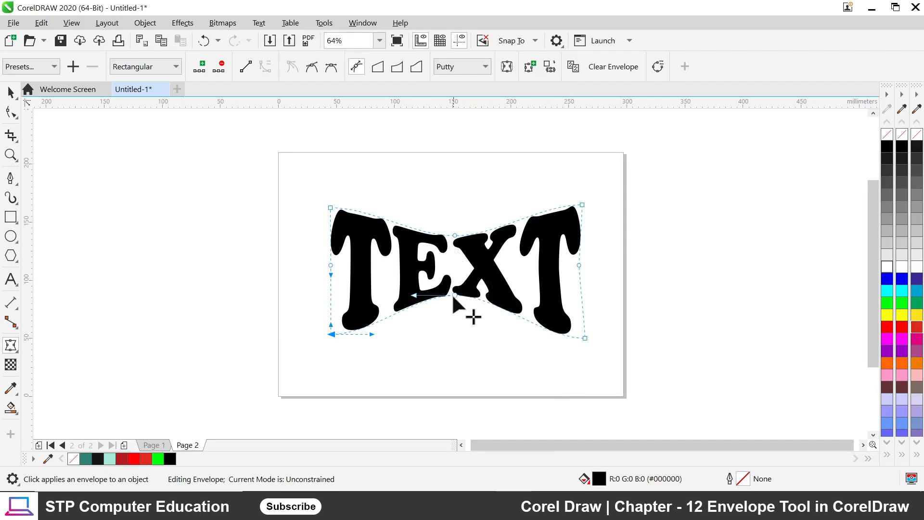
left_click_drag(455, 295, 575, 376)
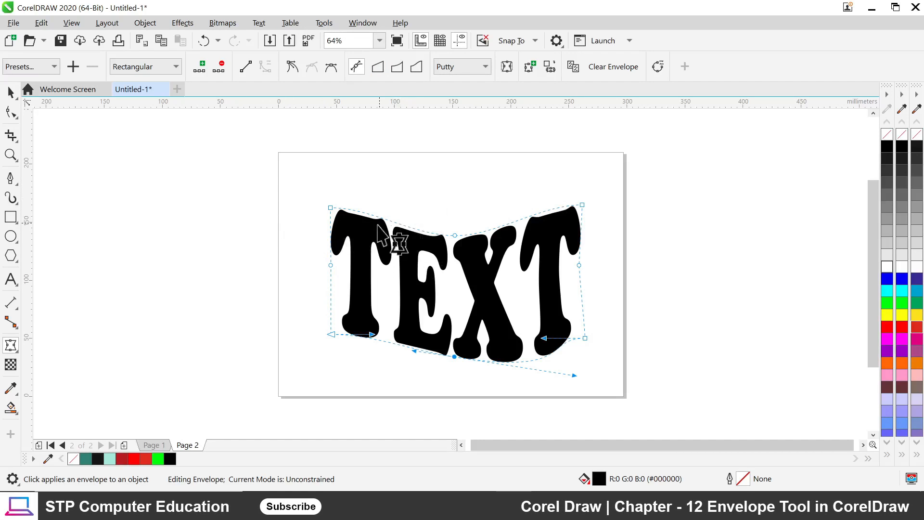
Undo all the unconstrained envelope edits on the text
key("ctrl+z")
key("ctrl+z")
key("ctrl+z")
key("ctrl+z")
key("ctrl+z")
key("ctrl+z")
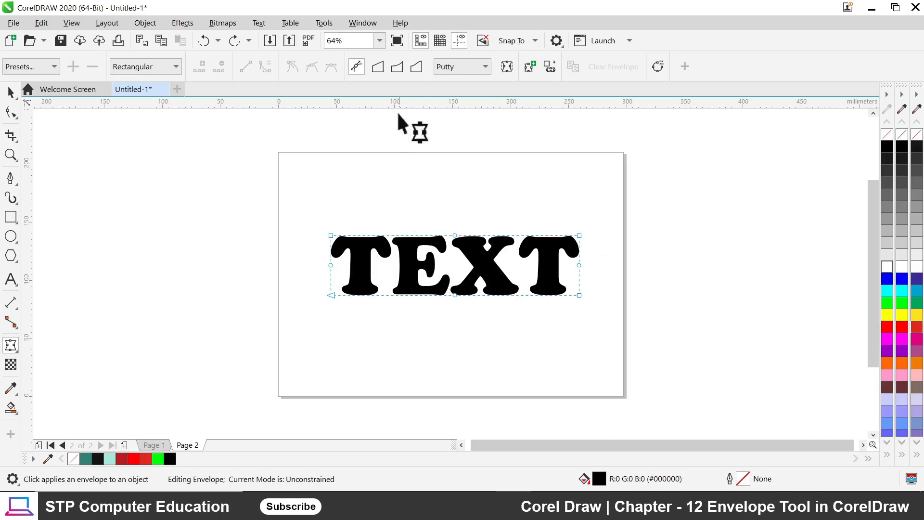
Reshape the text in straight-line envelope mode: raise the upper-left corner, lower the lower-right corner and pull the left edge's middle node outward
left_click(378, 67)
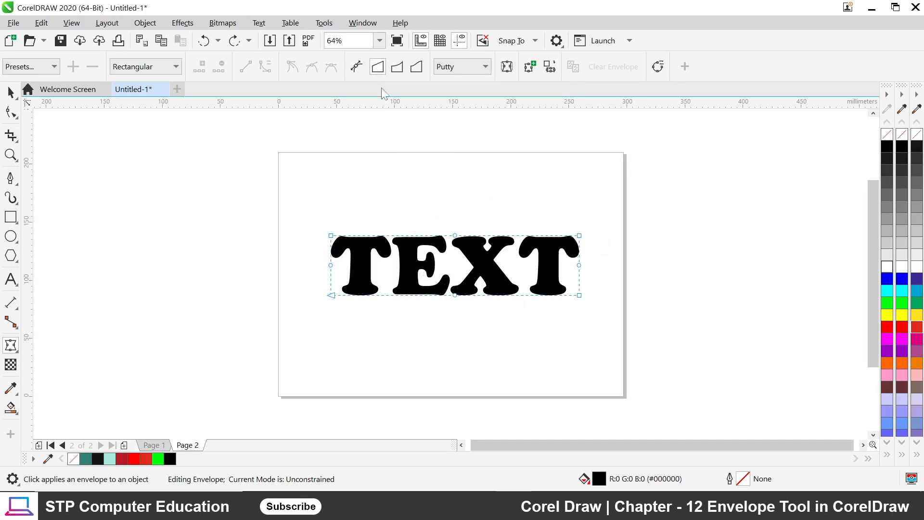
left_click_drag(330, 236, 331, 175)
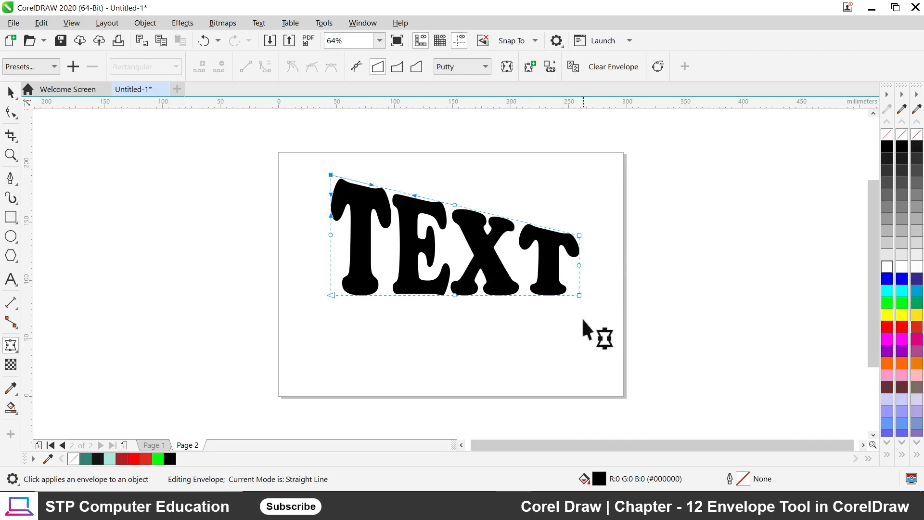
left_click_drag(579, 295, 579, 352)
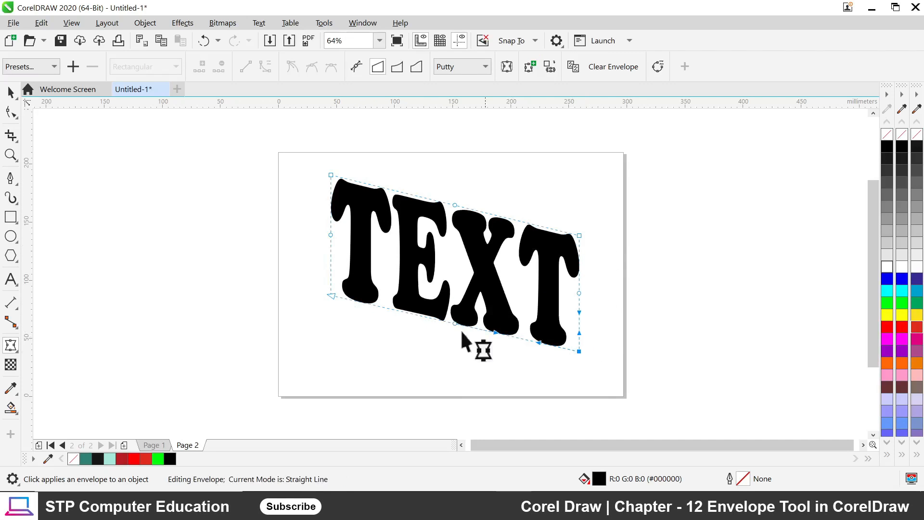
left_click_drag(331, 235, 291, 234)
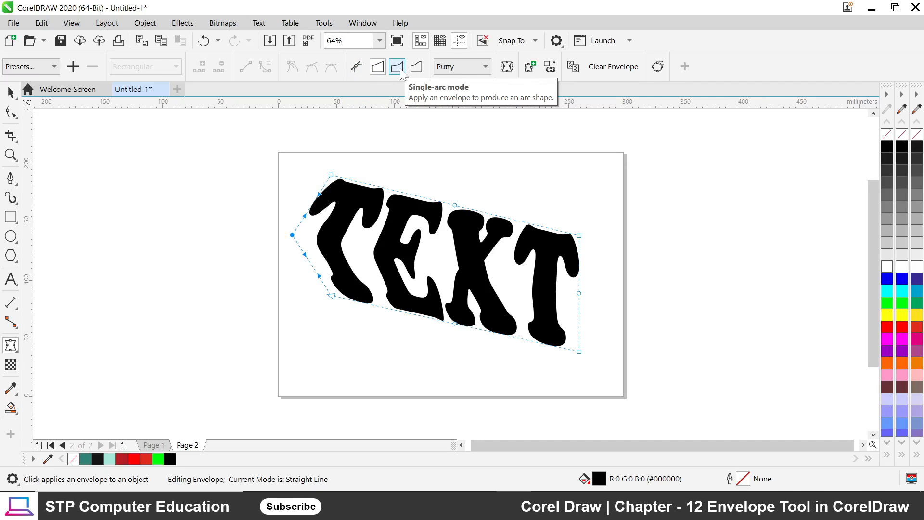
Undo the straight-line envelope edits and use single-arc envelope mode
key("ctrl+z")
key("ctrl+z")
key("ctrl+z")
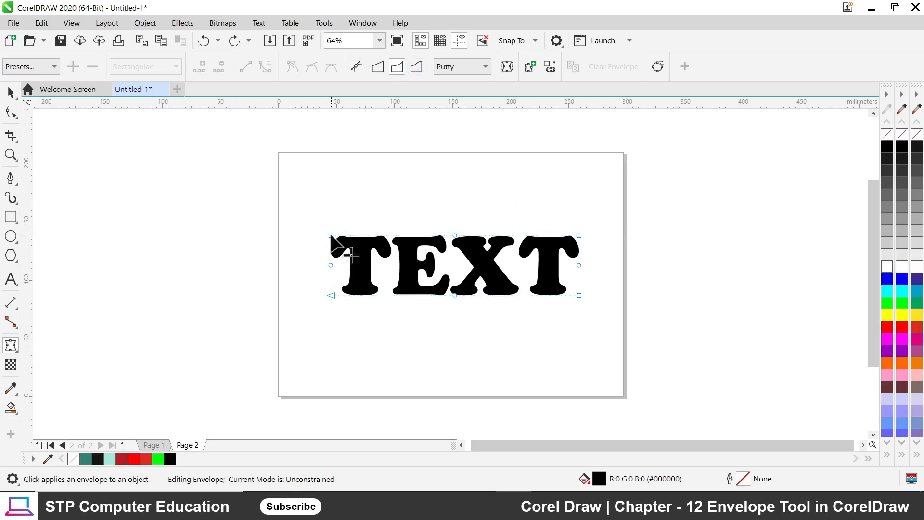
Curve the text's upper edge in single-arc mode by raising both upper corners, and undo these edits
left_click_drag(332, 236, 331, 148)
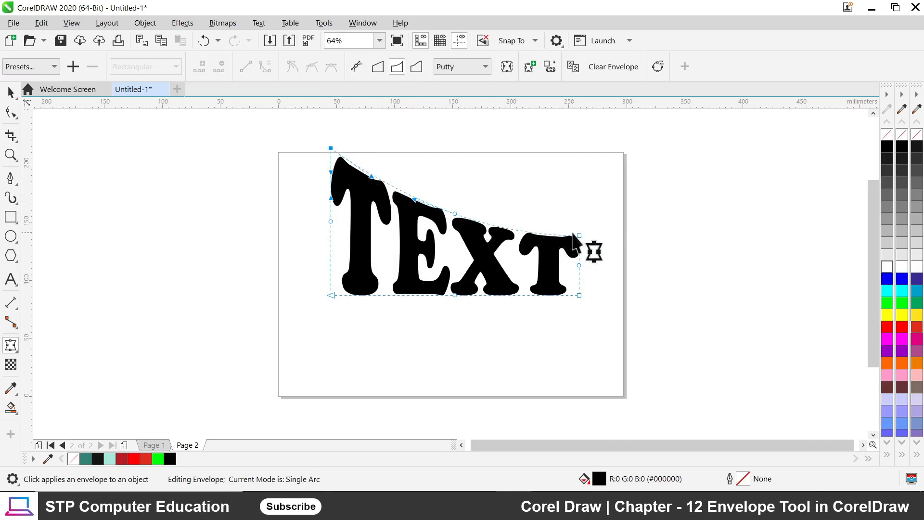
left_click_drag(580, 234, 584, 151)
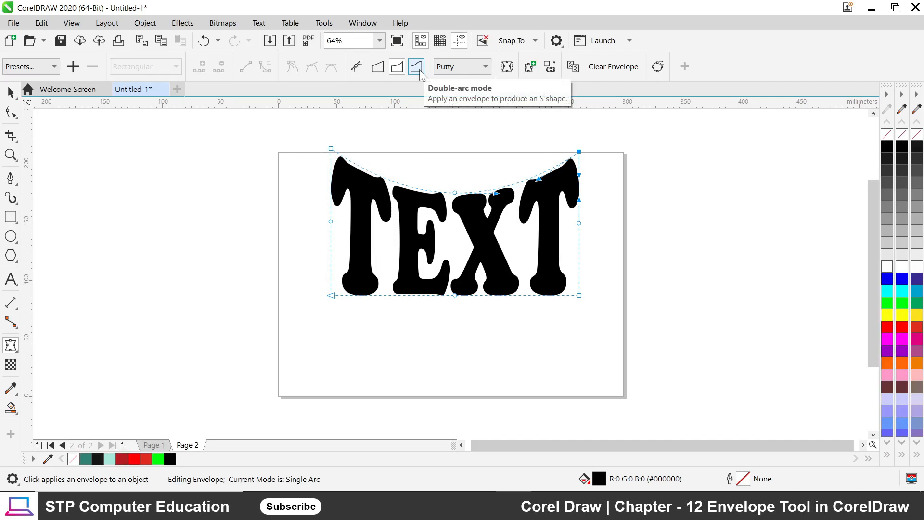
key("ctrl+z")
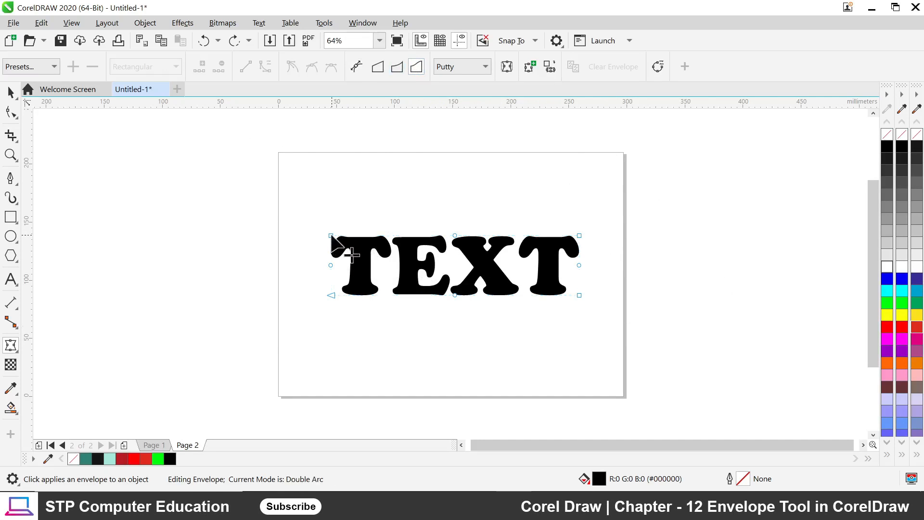
Reshape the text in double-arc envelope mode by raising both upper corners and lowering the lower-right corner
left_click_drag(331, 236, 333, 166)
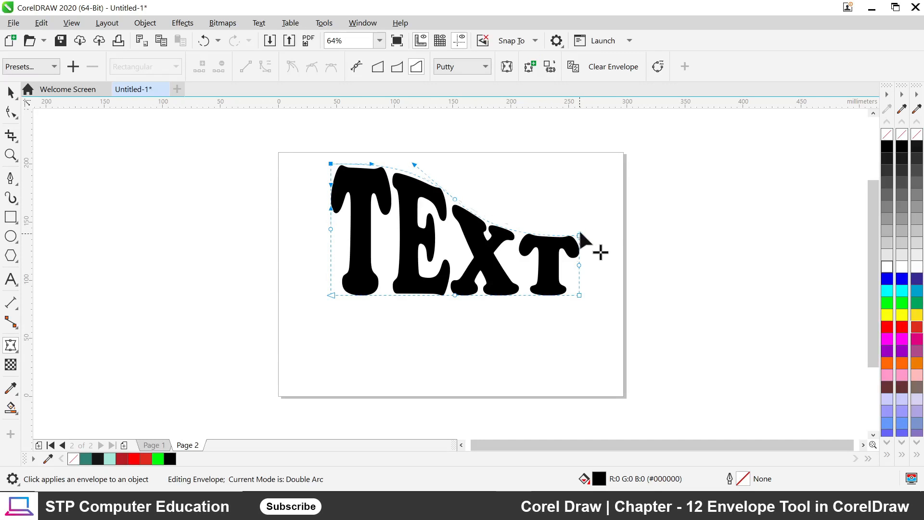
left_click_drag(581, 236, 586, 126)
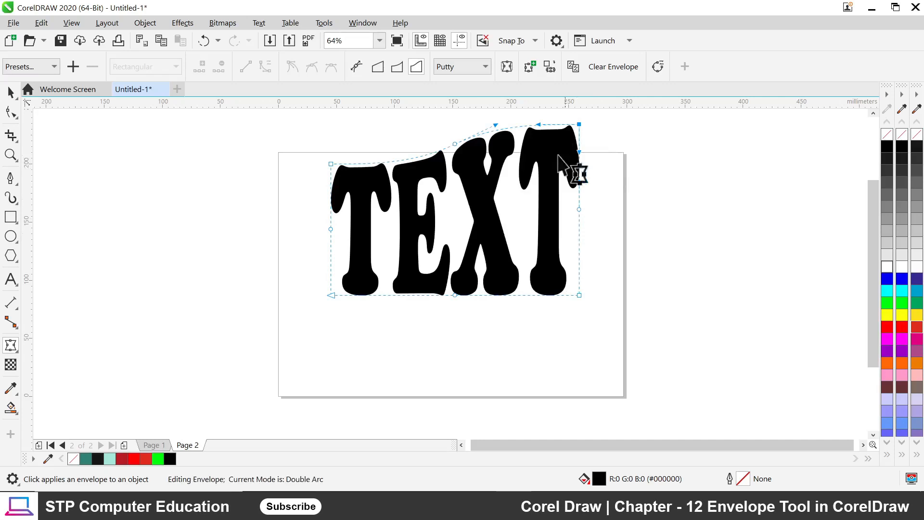
left_click_drag(580, 296, 580, 347)
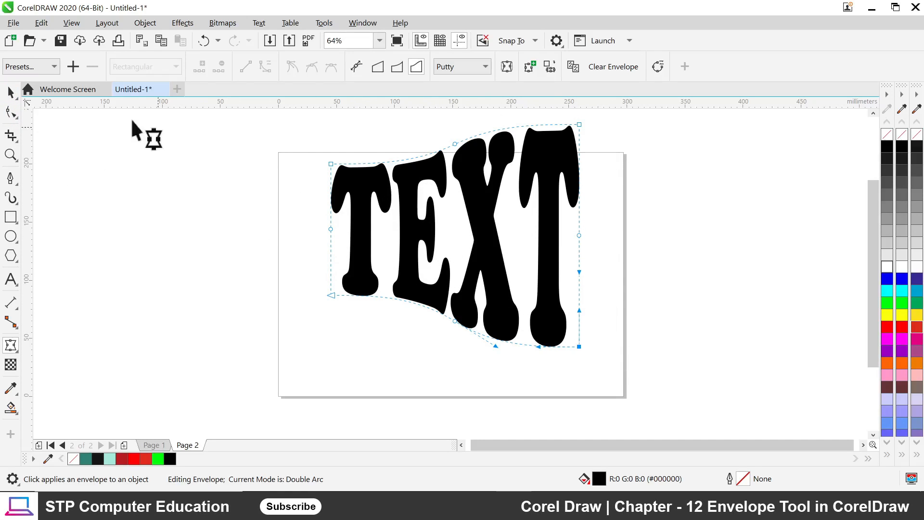
Delete the envelope-distorted text from page 2
left_click(11, 93)
key("Delete")
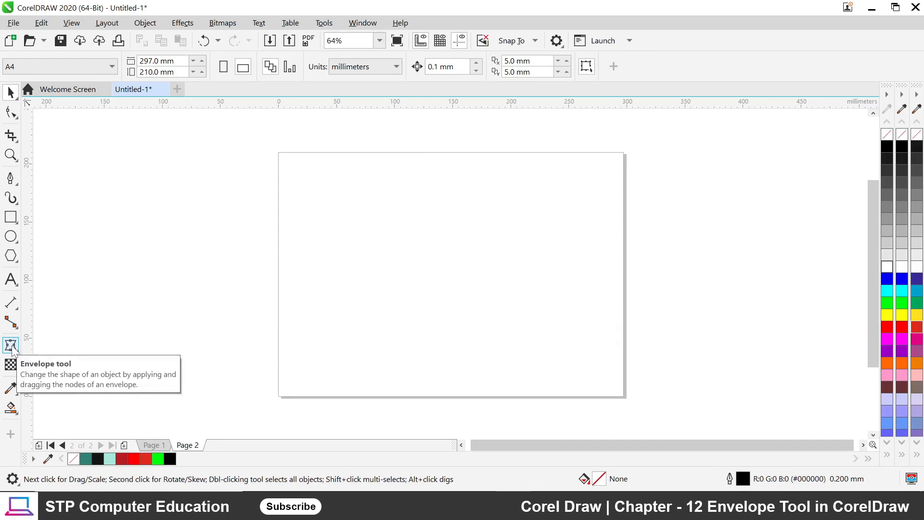
Review the finished red chilli lettering on page 1 and go back to the empty page 2
left_click(158, 445)
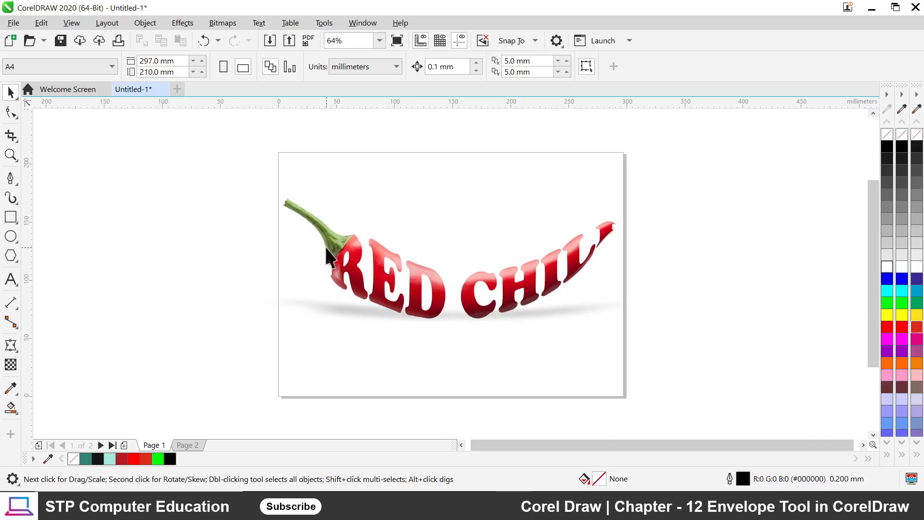
left_click(188, 445)
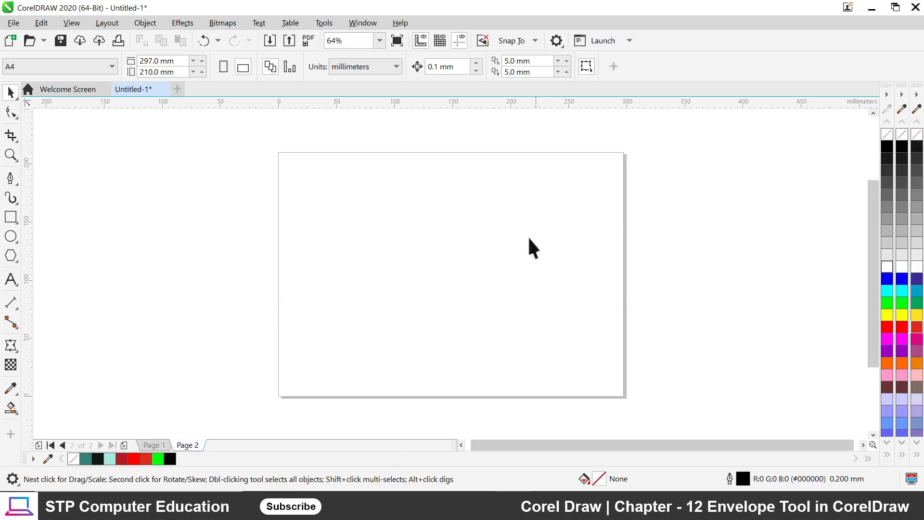
Draw a wide ellipse about 208 by 65 mm across the upper part of page 2
left_click(15, 242)
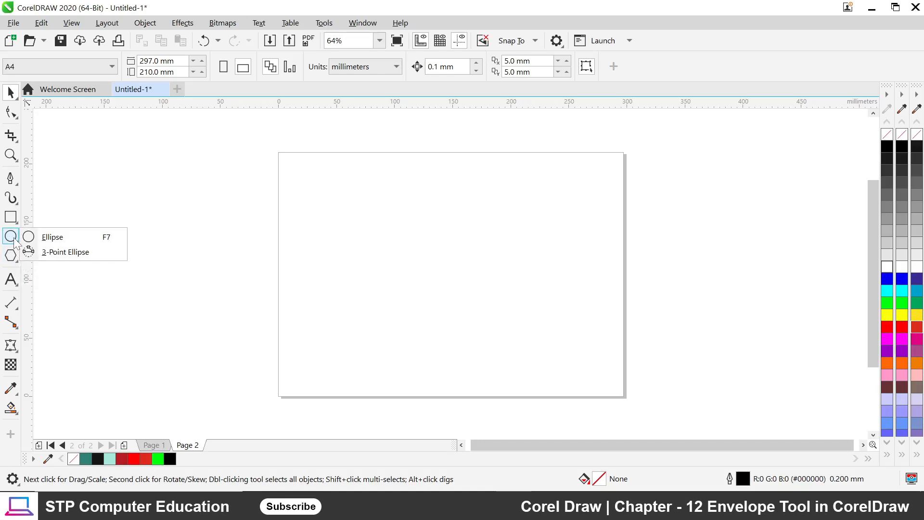
left_click(68, 241)
left_click_drag(332, 172, 573, 248)
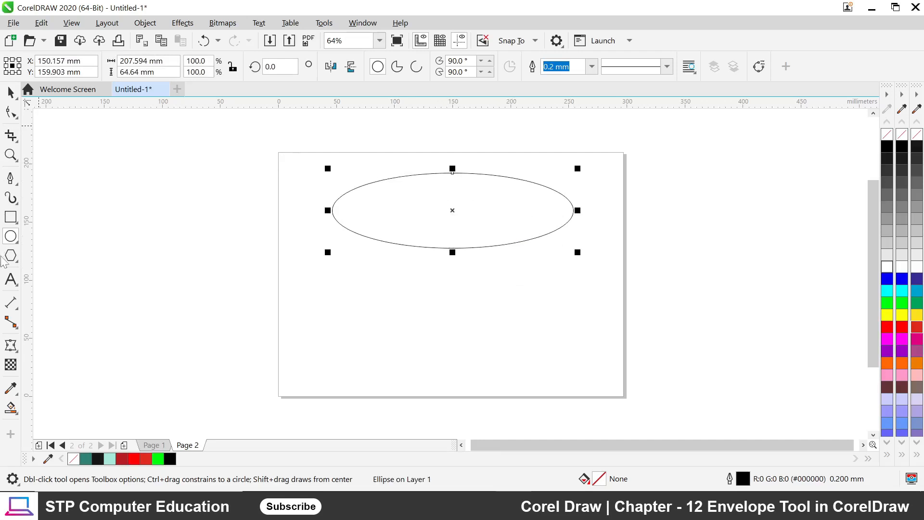
Add a short sample name in capitals as artistic text below the ellipse and enlarge it to about 175 pt
left_click(10, 280)
left_click(378, 314)
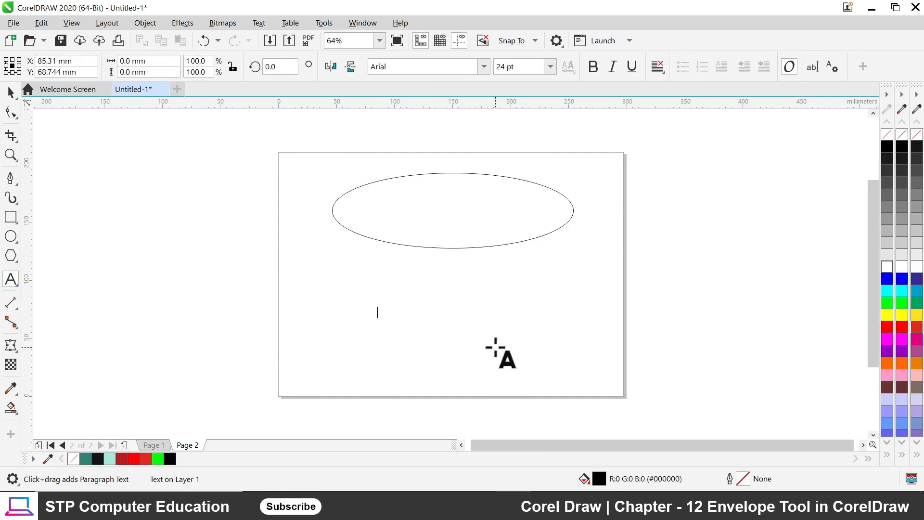
type("a")
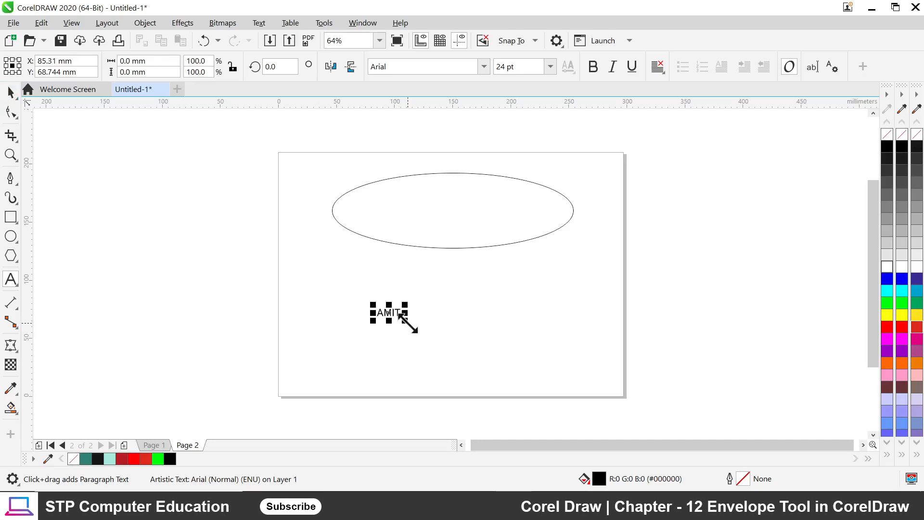
left_click_drag(404, 319, 554, 372)
Set the sample text's font to Cooper Black and move it closer beneath the ellipse
left_click(484, 67)
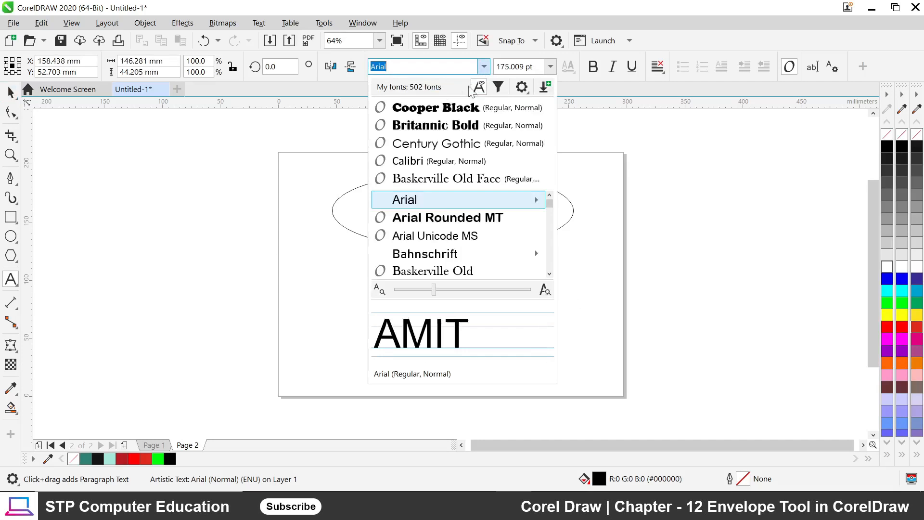
left_click(433, 107)
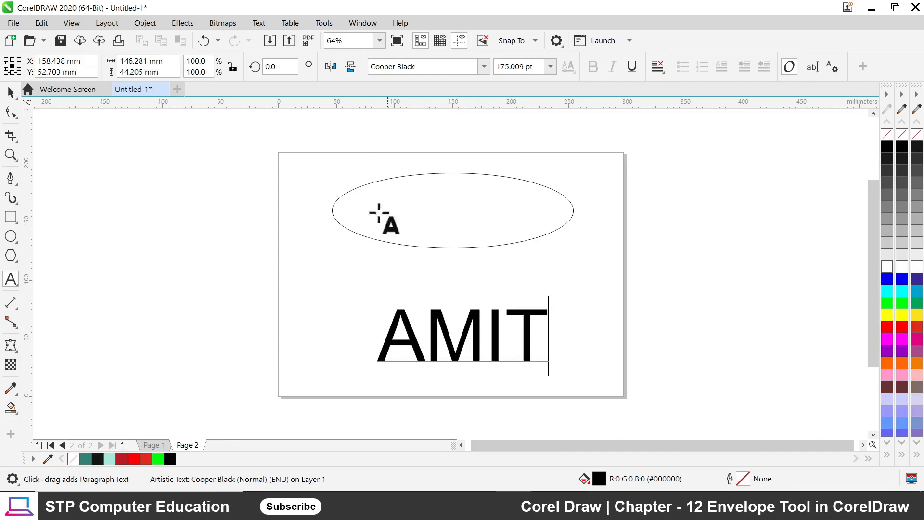
left_click(10, 92)
left_click(483, 66)
left_click(433, 106)
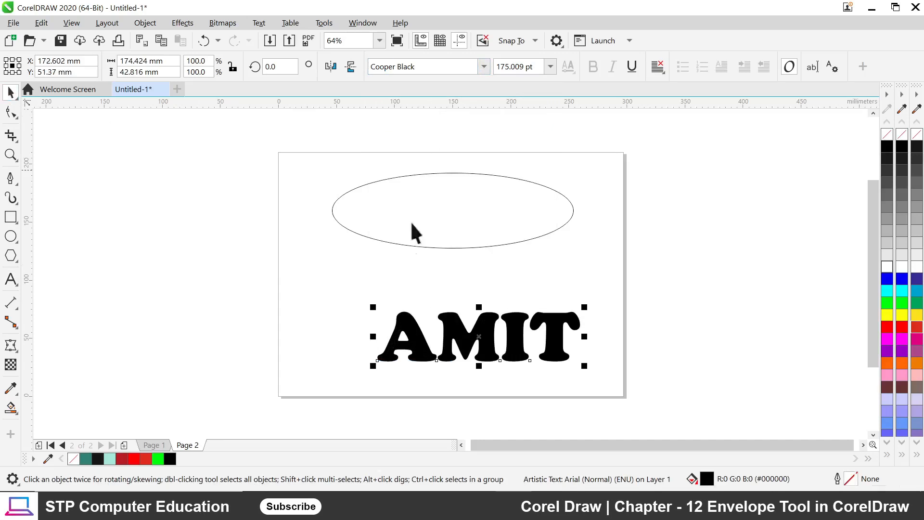
left_click_drag(482, 339, 445, 310)
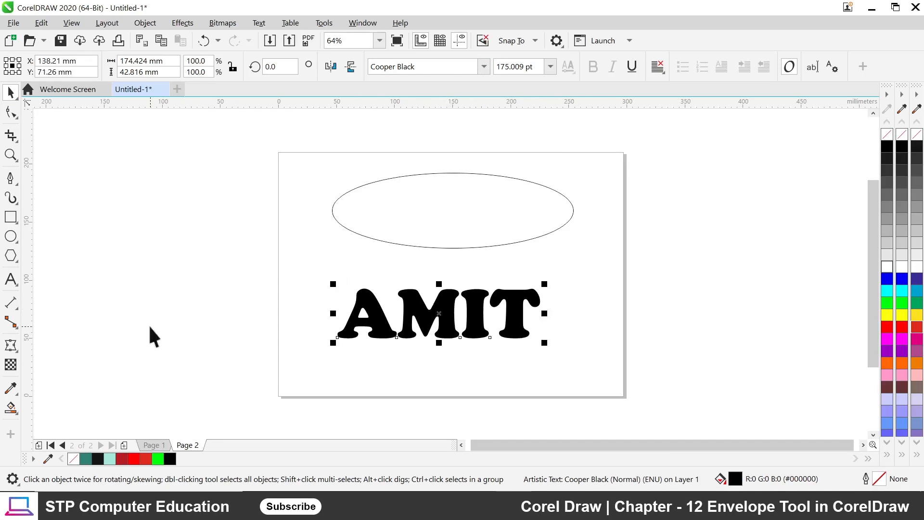
Try reshaping the text by pulling its envelope's upper-left corner up and inward, and undo the change
left_click(10, 345)
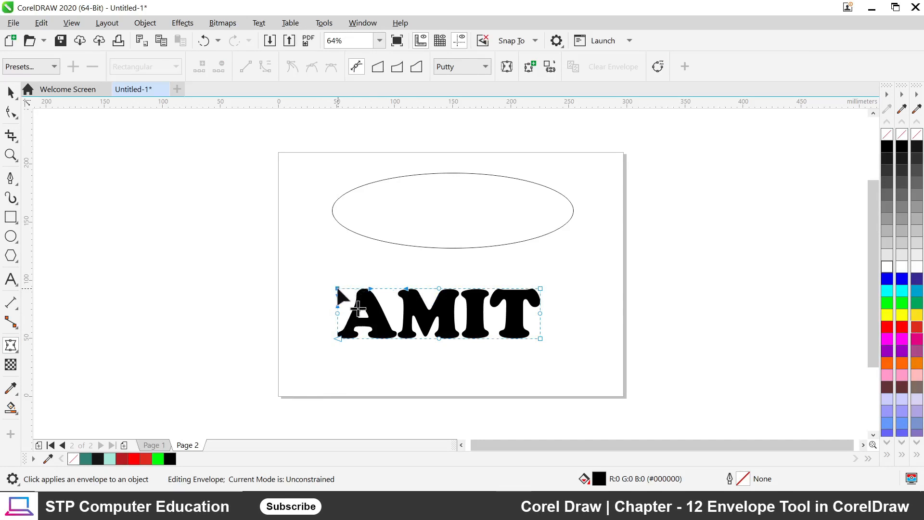
left_click_drag(338, 288, 368, 263)
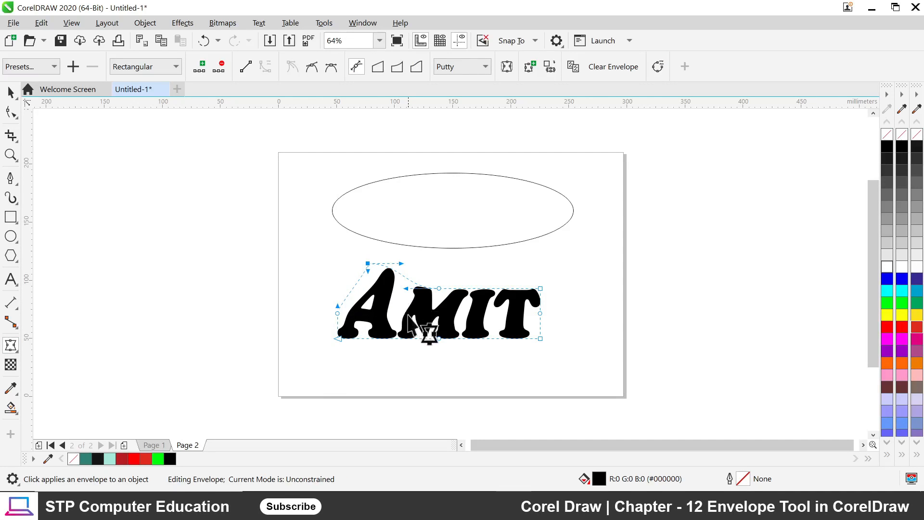
key("ctrl+z")
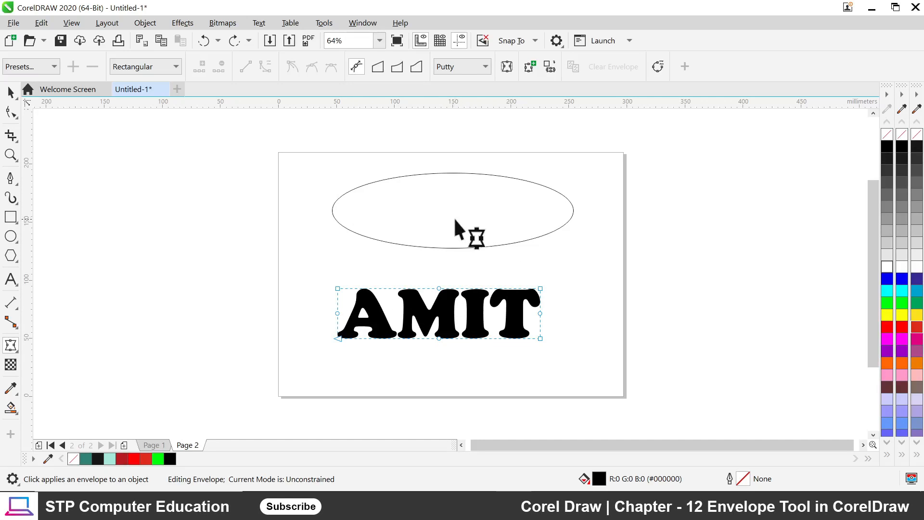
Shift the sample text slightly so that it sits roughly centred under the ellipse
left_click(9, 94)
left_click(135, 162)
left_click_drag(439, 314, 463, 312)
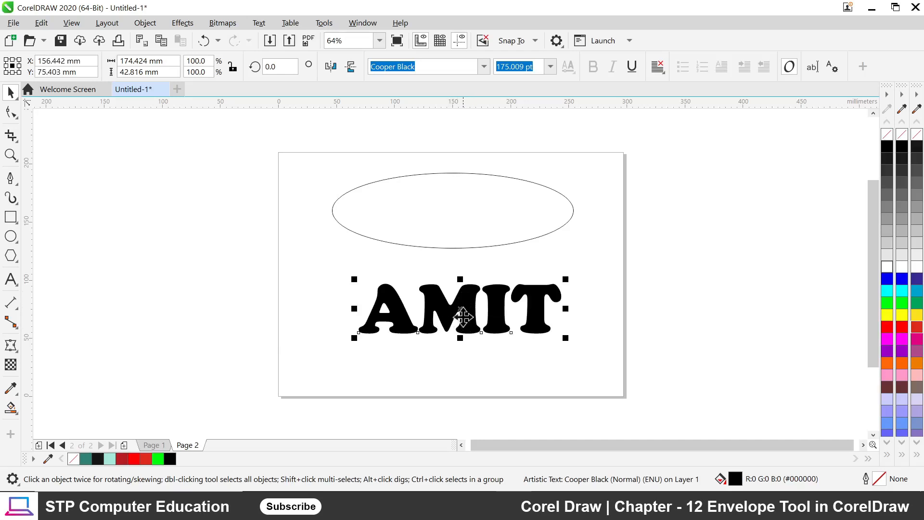
Shape the sample text with an envelope created from the ellipse
left_click(10, 347)
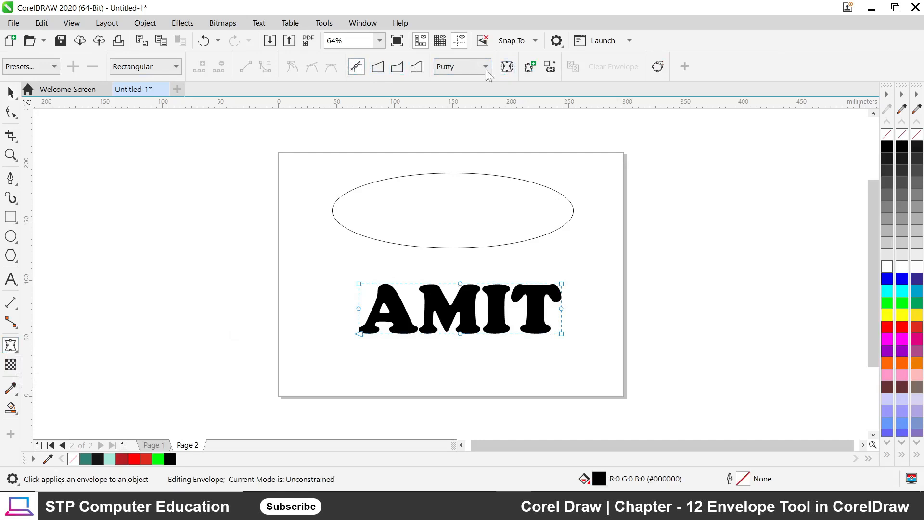
left_click(552, 73)
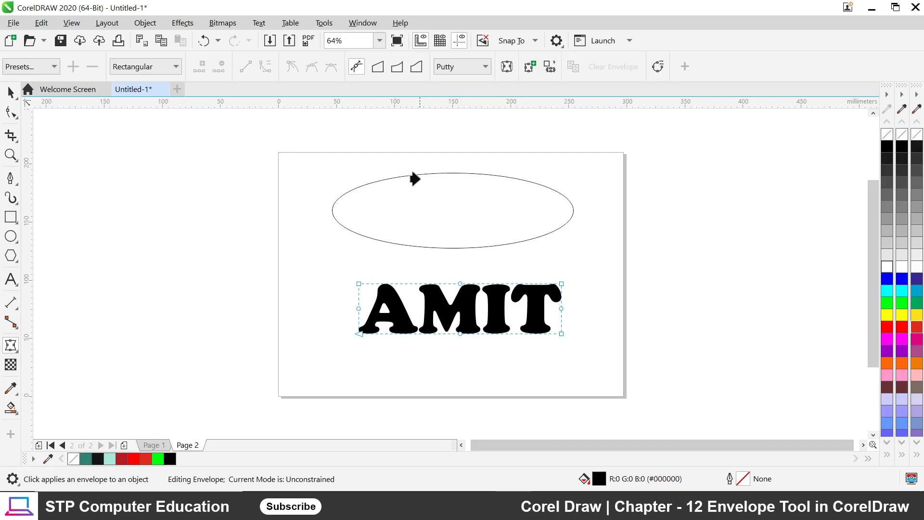
left_click(380, 206)
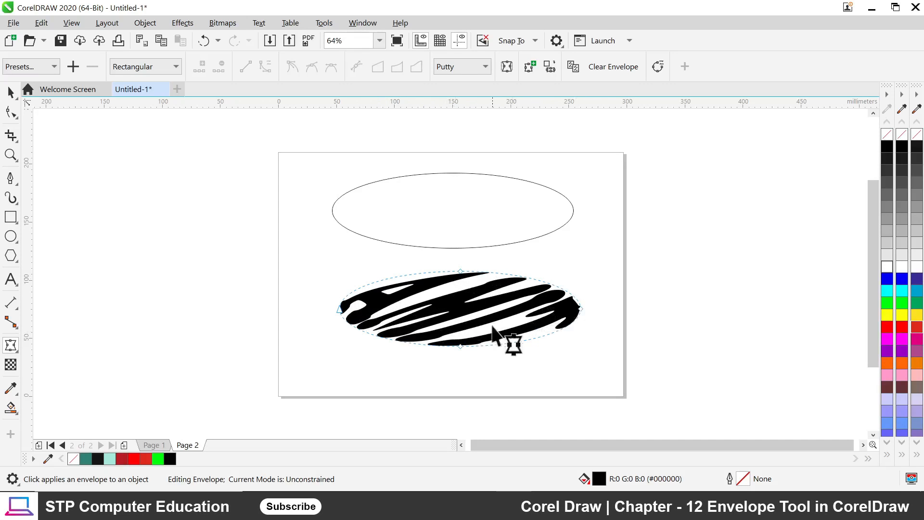
Try the Horizontal, Original and Putty mapping modes on the text's envelope, and set the mapping to Vertical
left_click(474, 68)
left_click(465, 82)
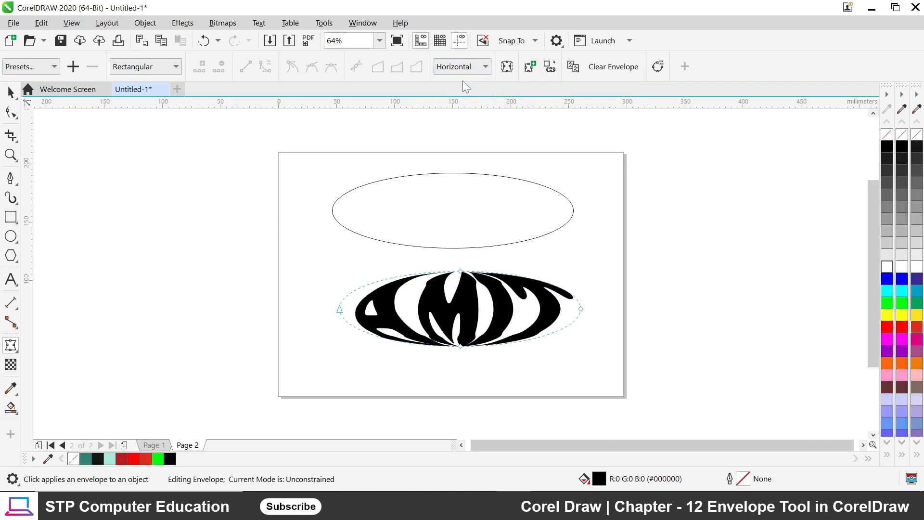
left_click(464, 73)
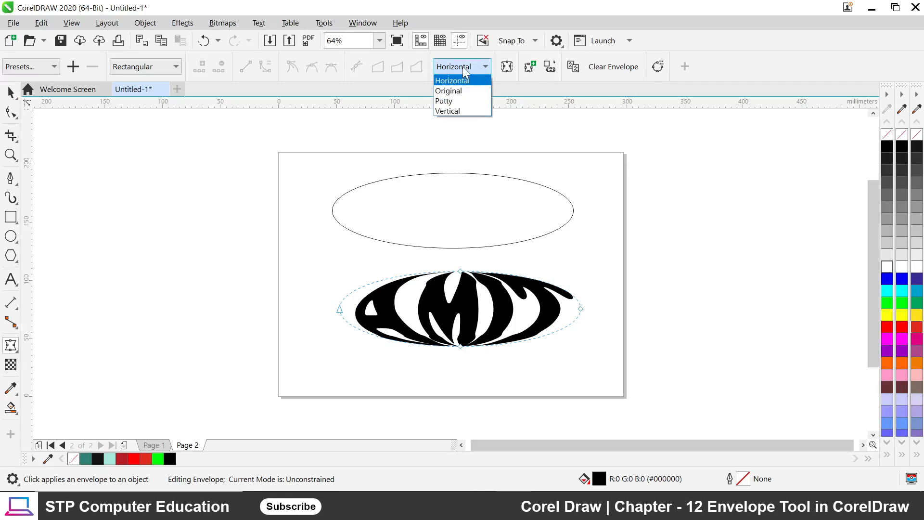
left_click(455, 90)
left_click(462, 68)
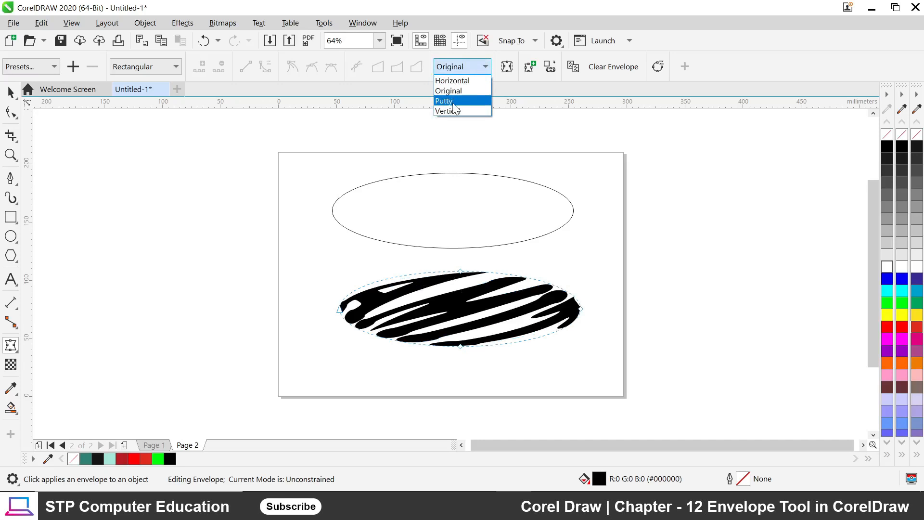
left_click(456, 101)
left_click(462, 67)
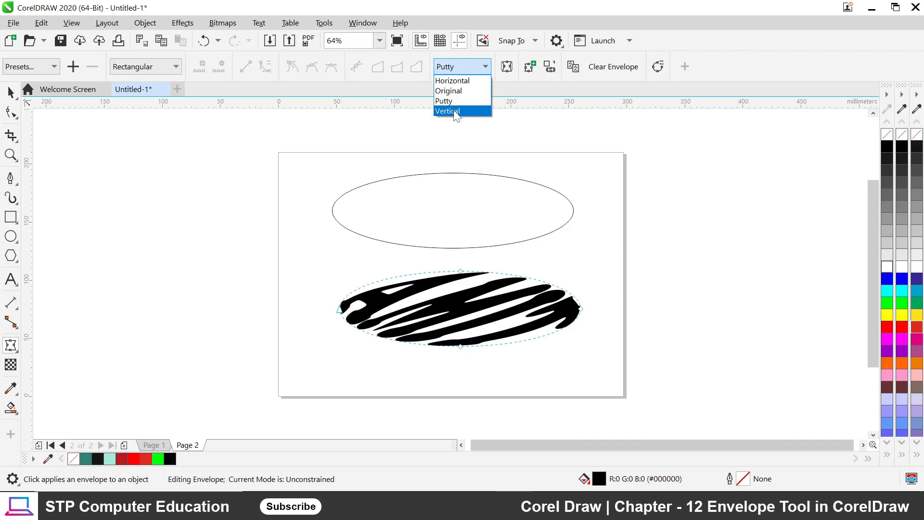
left_click(453, 110)
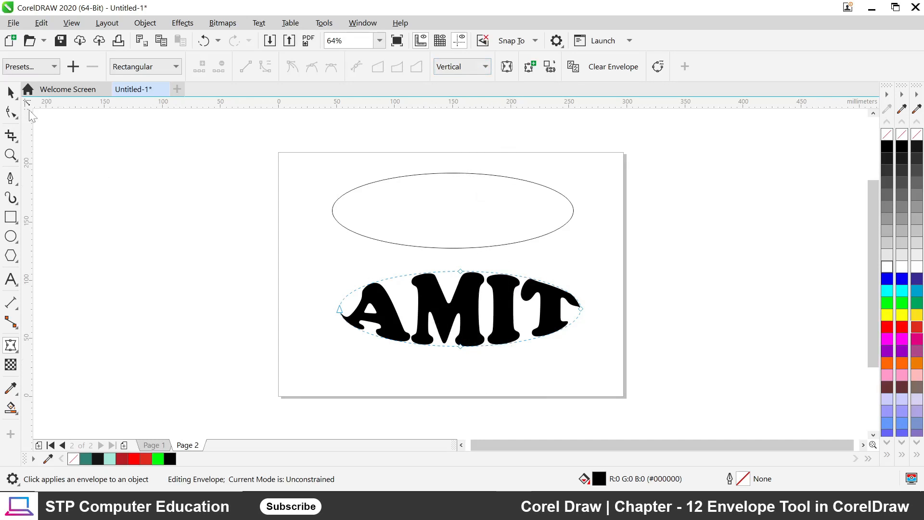
Leave envelope editing and move the ellipse-shaped text toward the lower-left part of the page
left_click(11, 92)
left_click(151, 248)
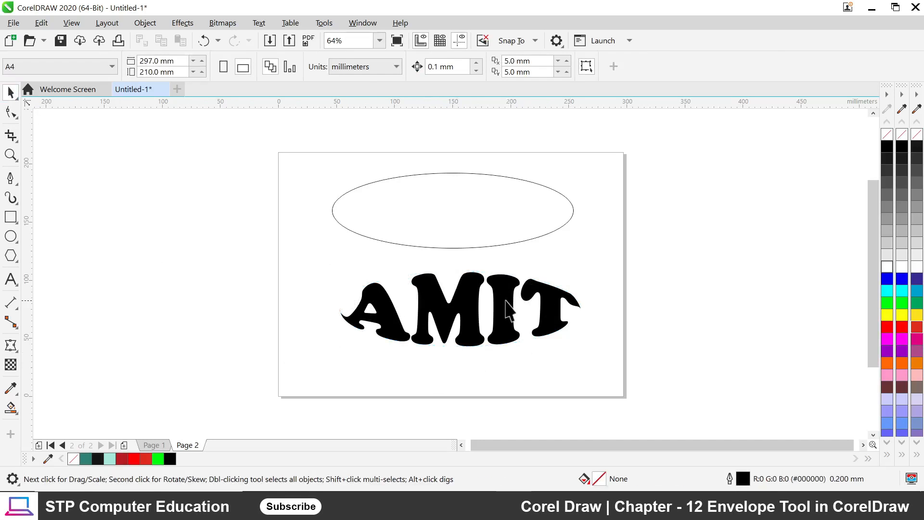
left_click_drag(508, 308, 371, 299)
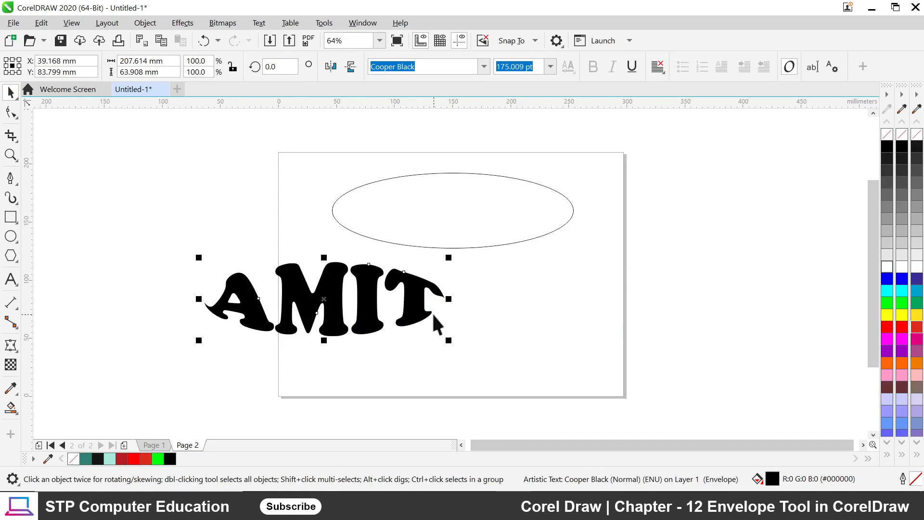
left_click_drag(432, 312, 521, 317)
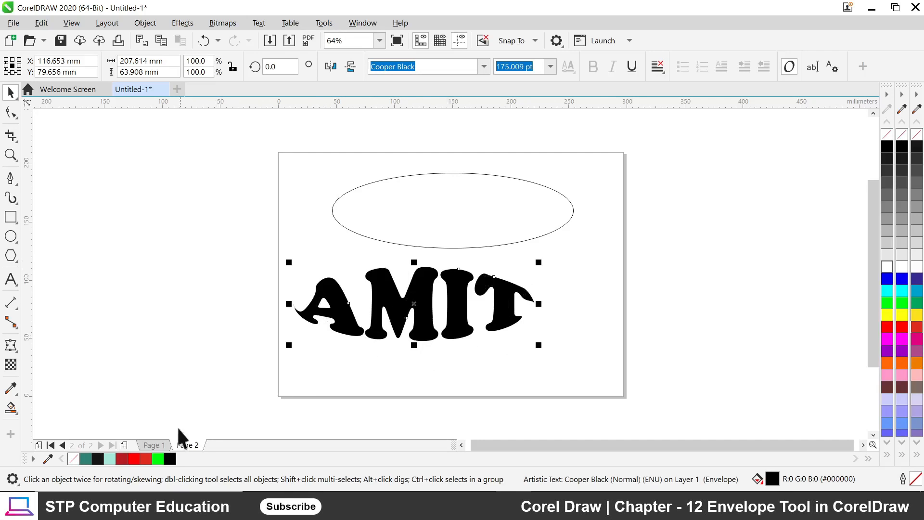
Compare the finished red chilli lettering on page 1 with the enveloped text on page 2
left_click(154, 446)
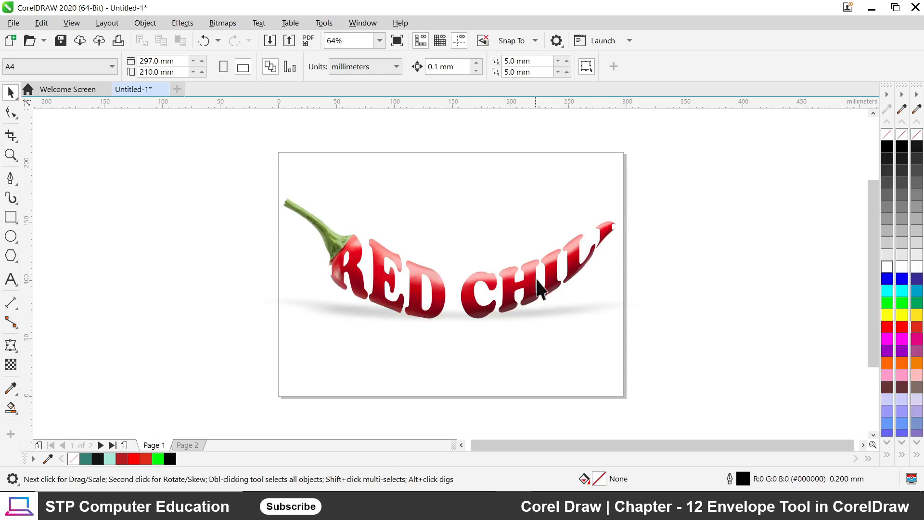
left_click(187, 445)
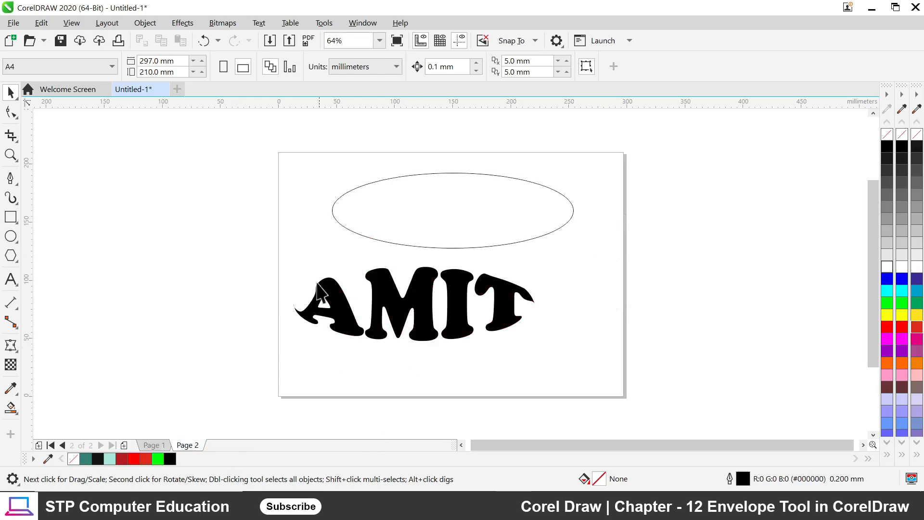
left_click(154, 445)
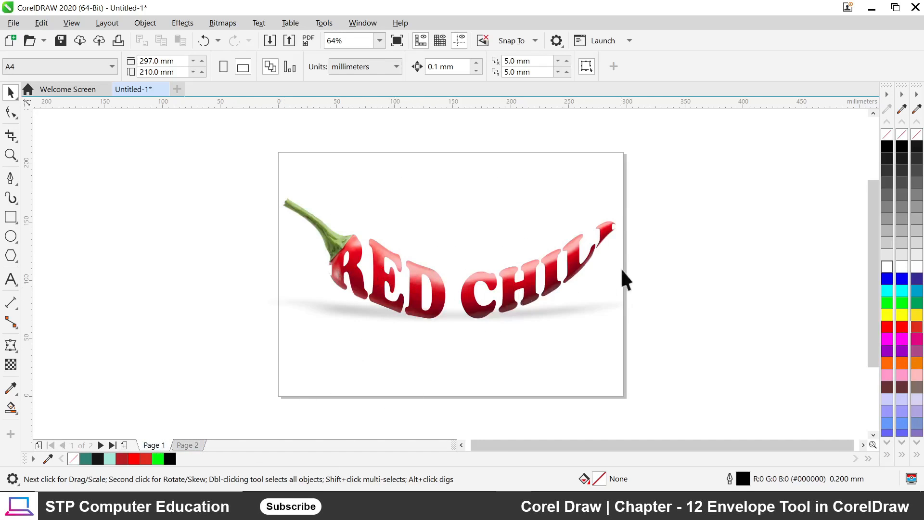
left_click(191, 446)
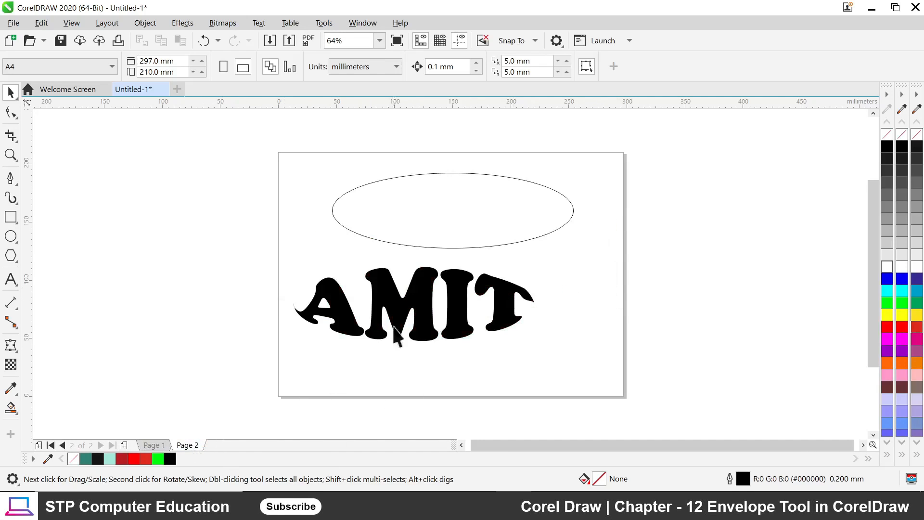
Delete the enveloped text and the ellipse from page 2
left_click(406, 302)
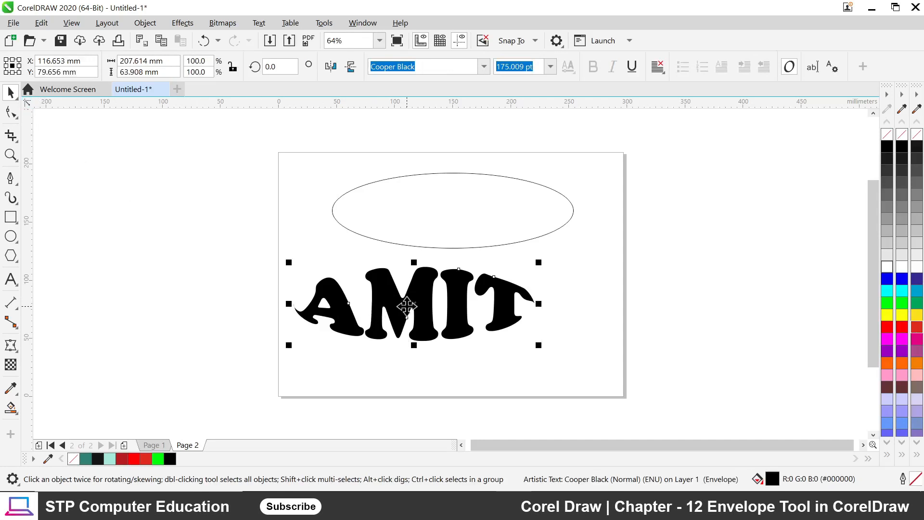
key("Delete")
left_click(441, 231)
key("Delete")
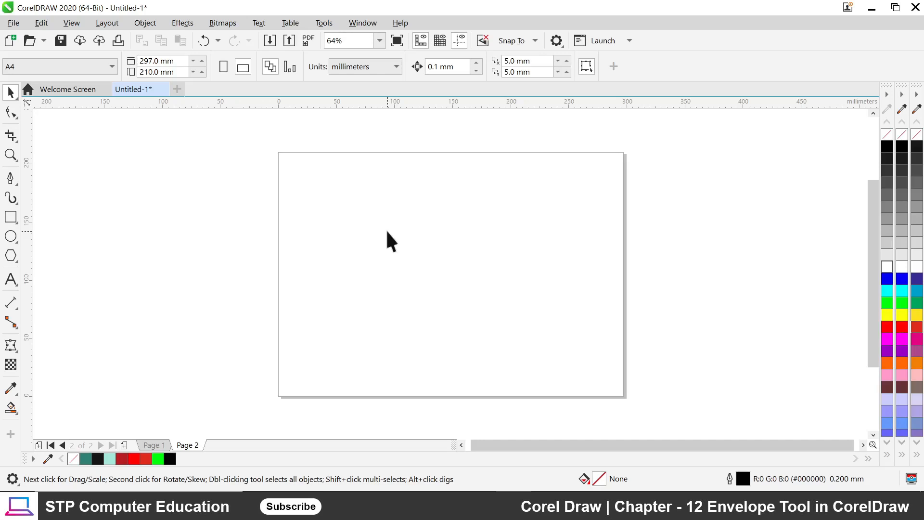
Import the image clipart2625235 from Downloads and place it about 238 mm wide in the middle of page 2
left_click(14, 23)
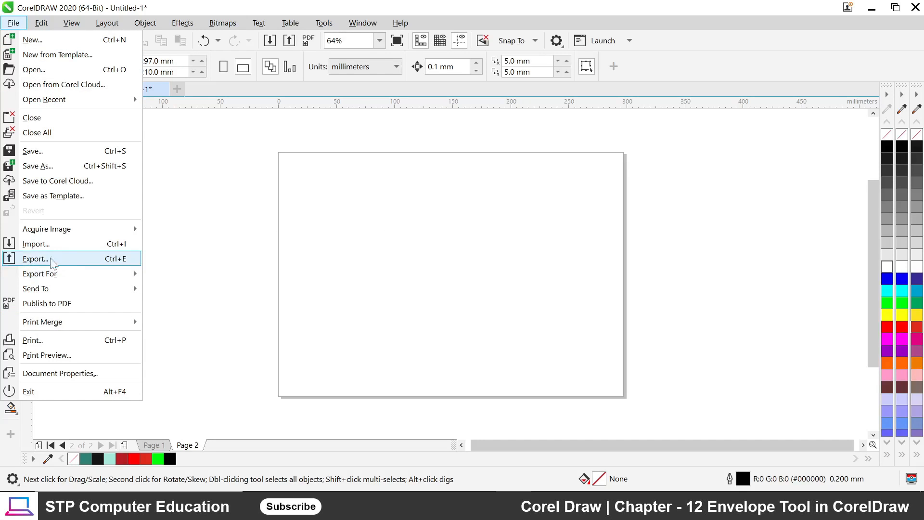
left_click(71, 245)
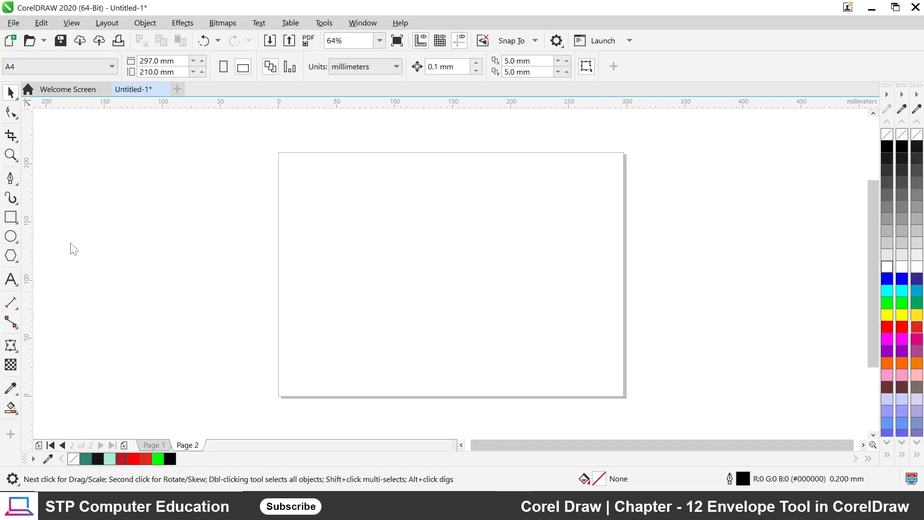
left_click(271, 110)
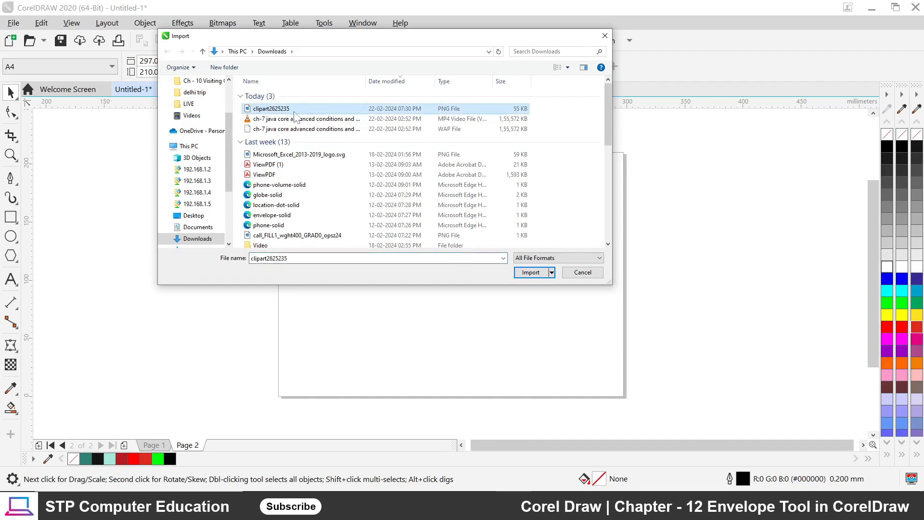
left_click(531, 273)
left_click_drag(435, 271, 593, 353)
left_click_drag(487, 263, 479, 276)
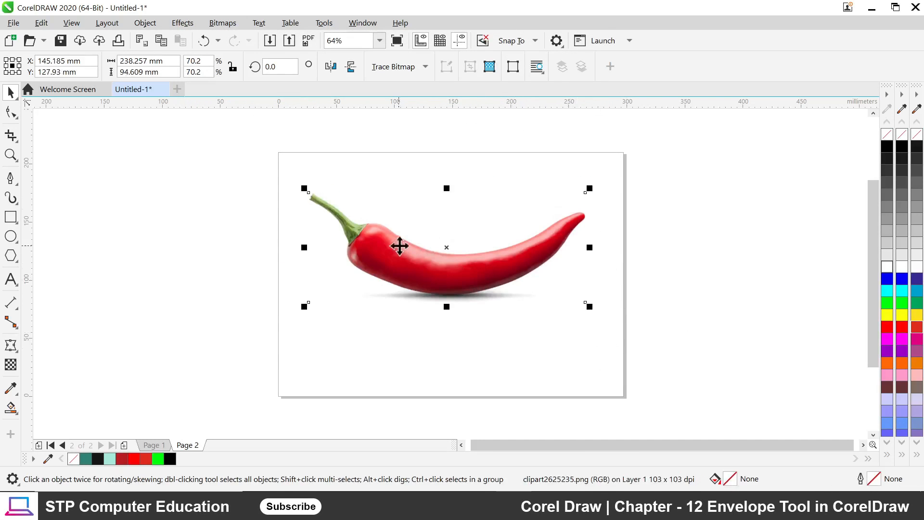
left_click(405, 388)
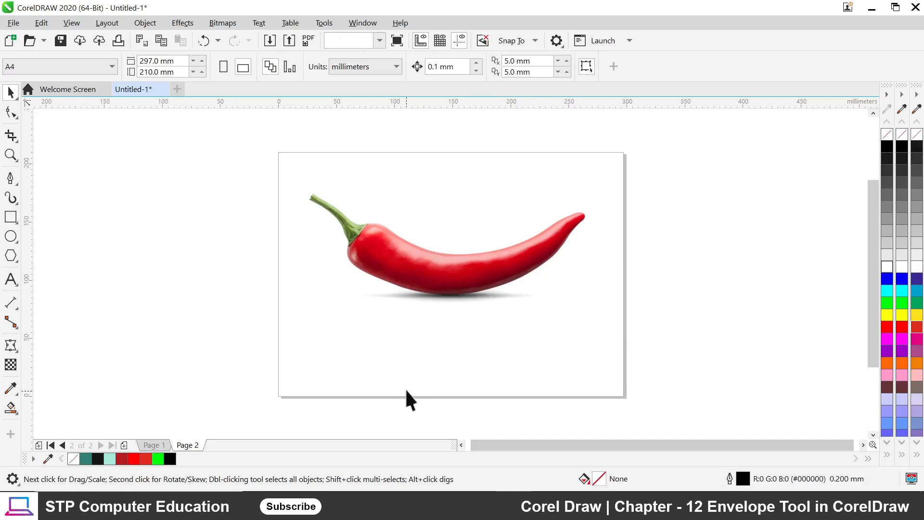
left_click(455, 285)
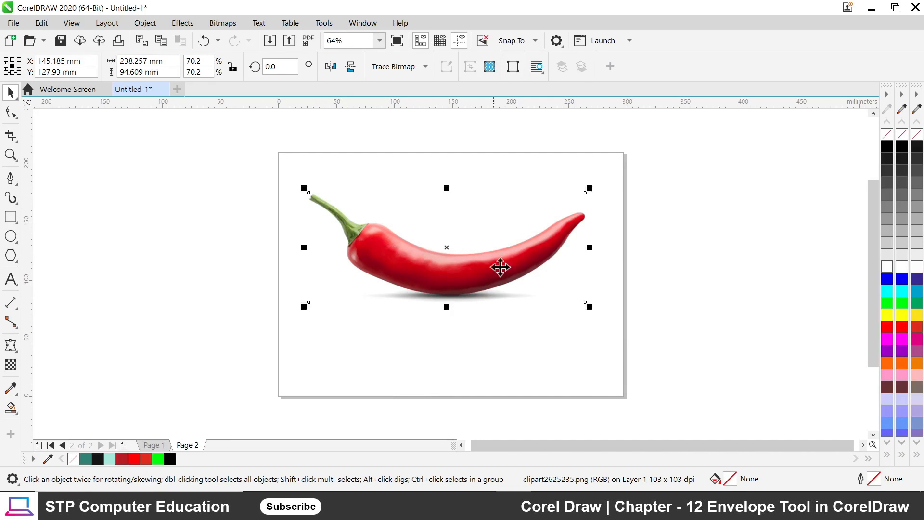
Draw a rectangle about 276 × 131 mm around the chilli image, fill it with cyan and send it to the back
left_click(10, 218)
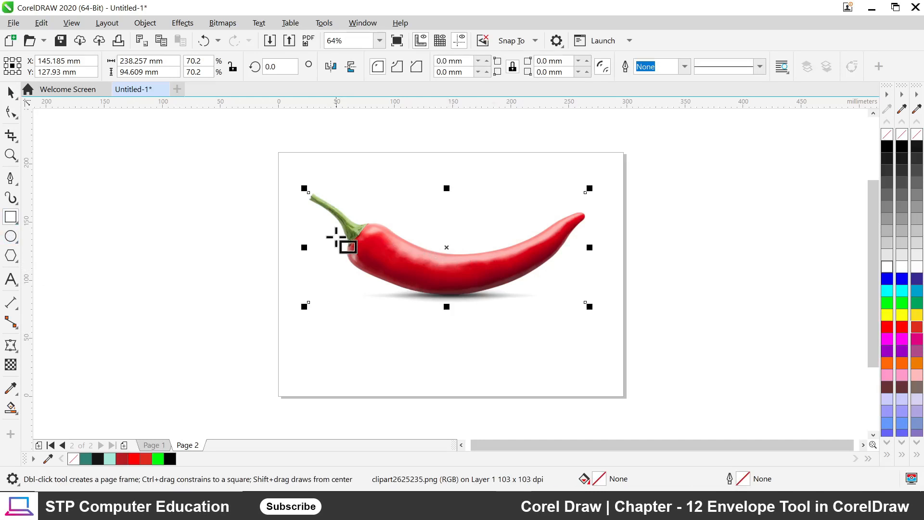
left_click_drag(294, 177, 615, 328)
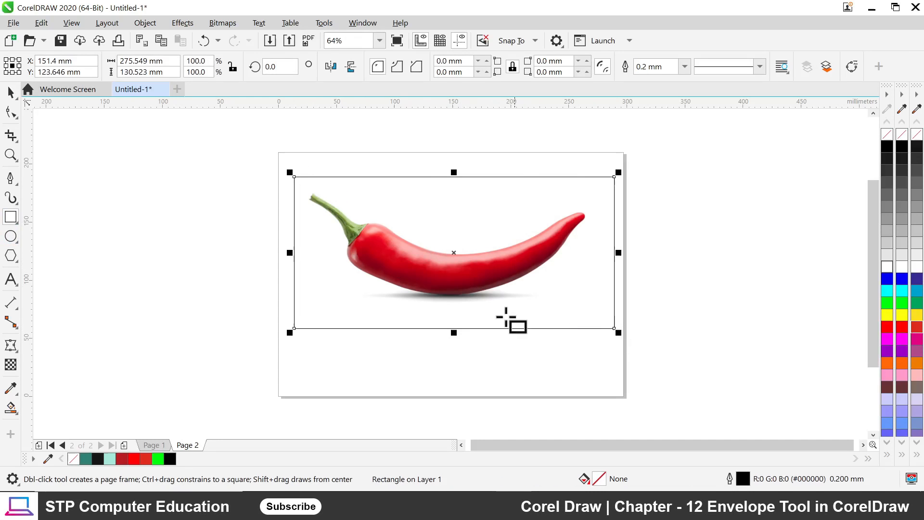
left_click(888, 292)
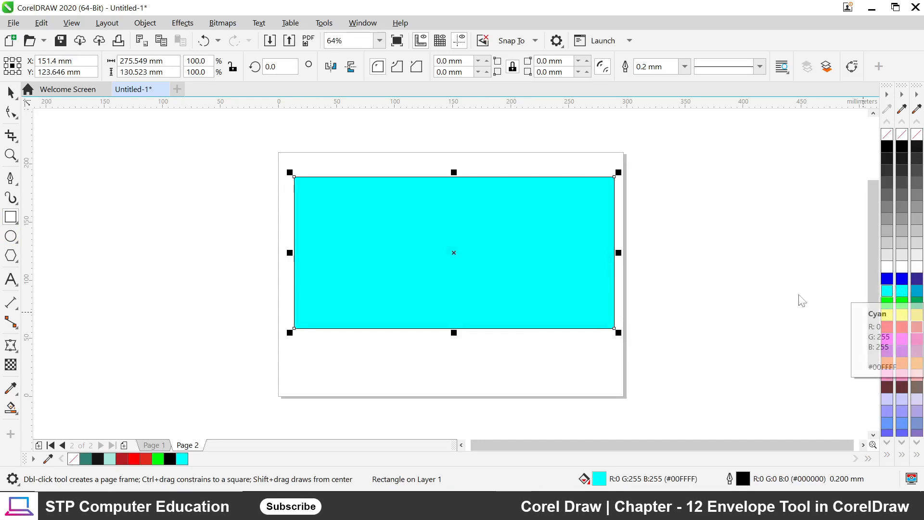
key("shift+Page_Down")
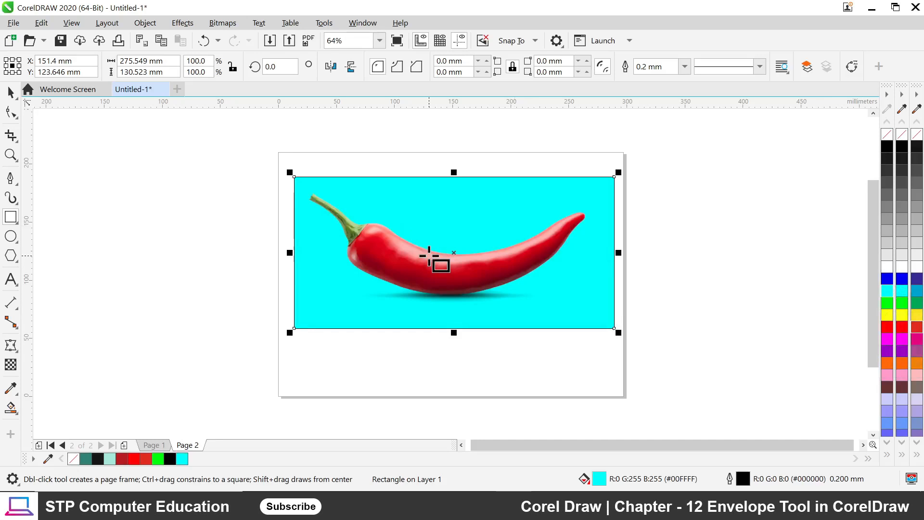
Shift the chilli image over the cyan rectangle to check its transparent background, and delete the rectangle
left_click(11, 93)
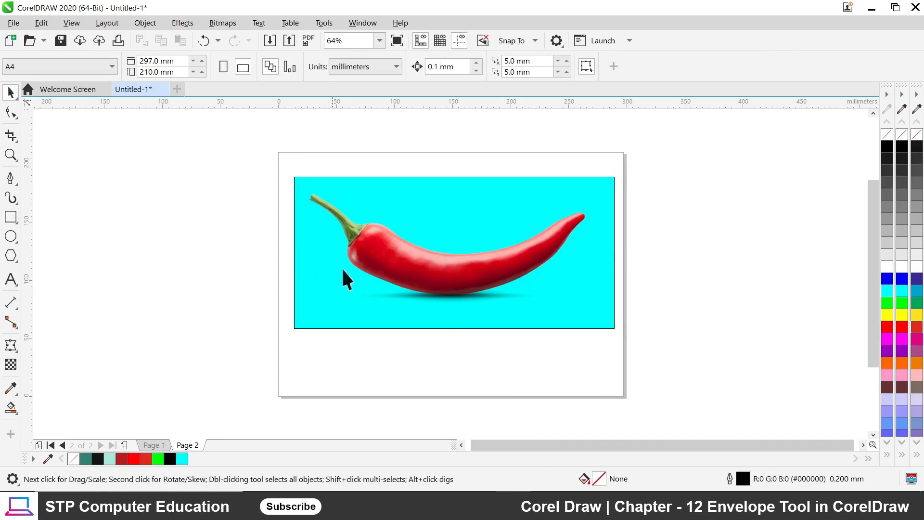
left_click_drag(393, 274, 411, 264)
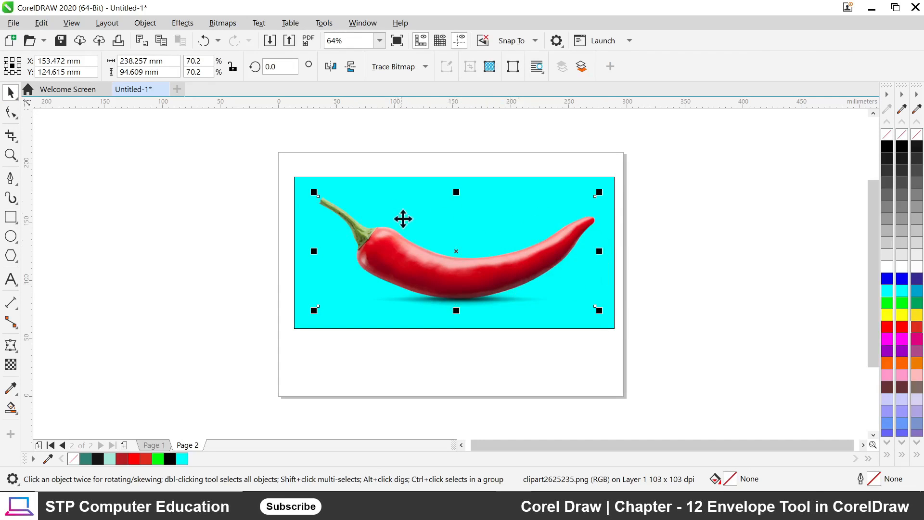
left_click_drag(406, 262, 383, 261)
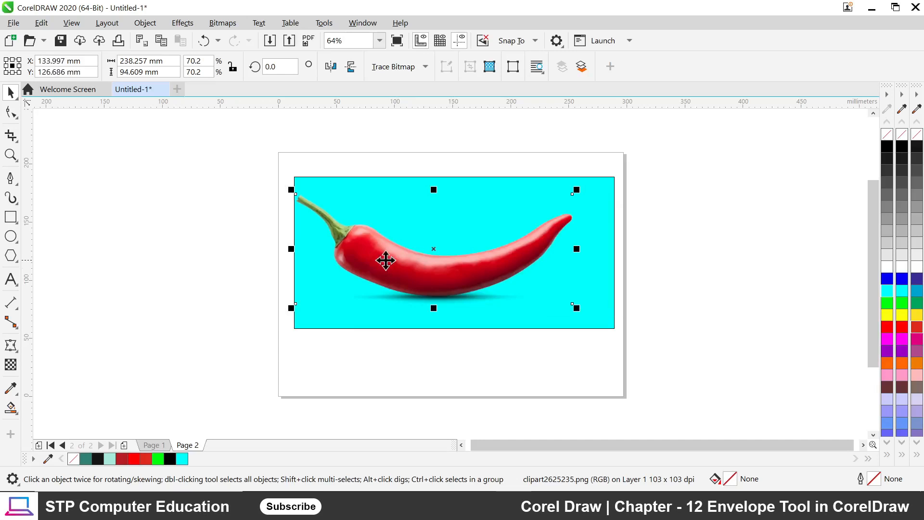
left_click(600, 315)
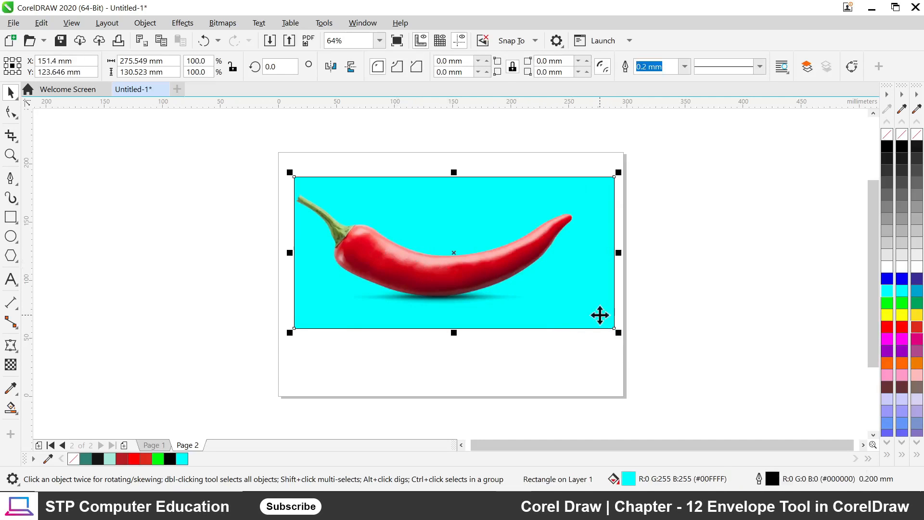
key("Delete")
Reposition the chilli image slightly left of the centre of page 2
left_click_drag(430, 295, 426, 276)
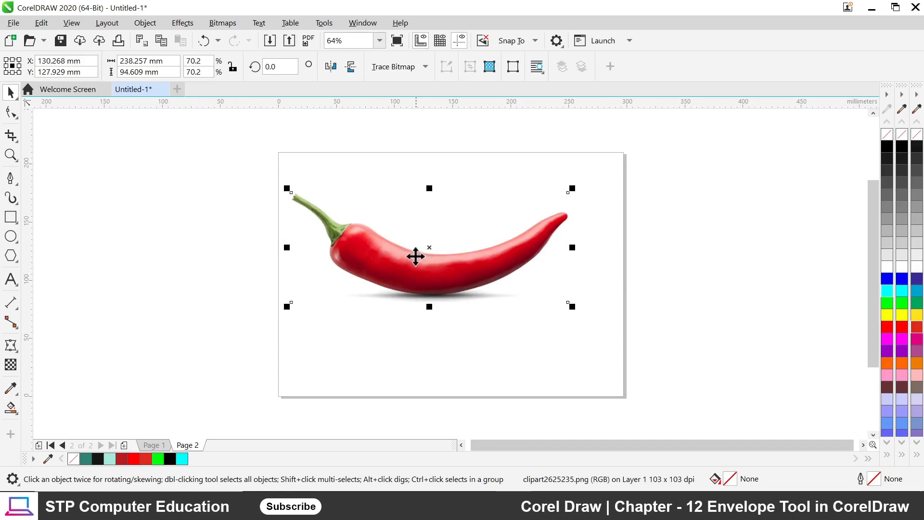
scroll(416, 257, "up", 10)
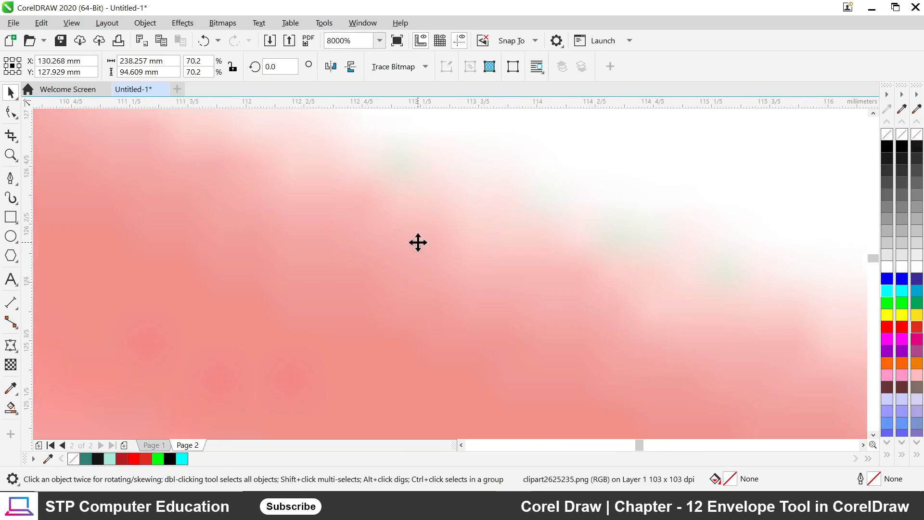
scroll(417, 243, "down", 11)
scroll(414, 250, "up", 3)
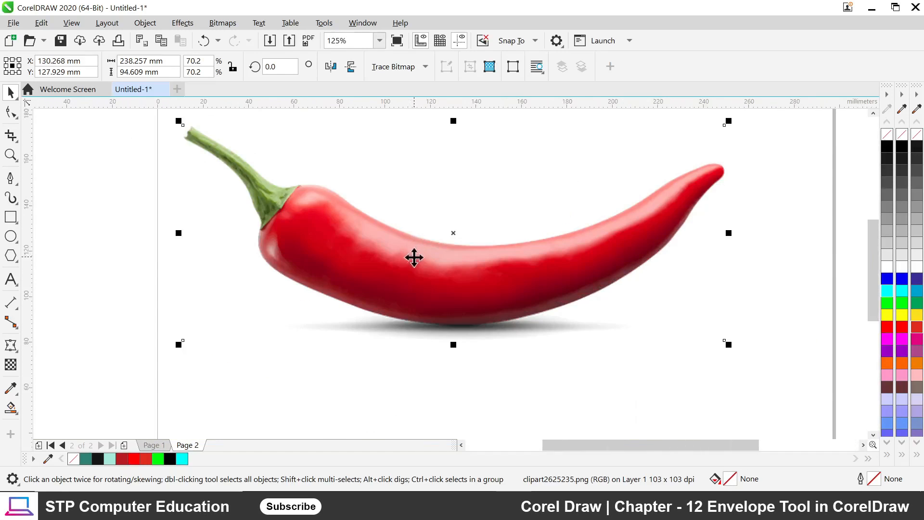
mouse_move(414, 257)
left_mouse_down()
mouse_move(392, 290)
mouse_move(429, 279)
mouse_move(415, 266)
left_mouse_up()
scroll(409, 263, "down", 2)
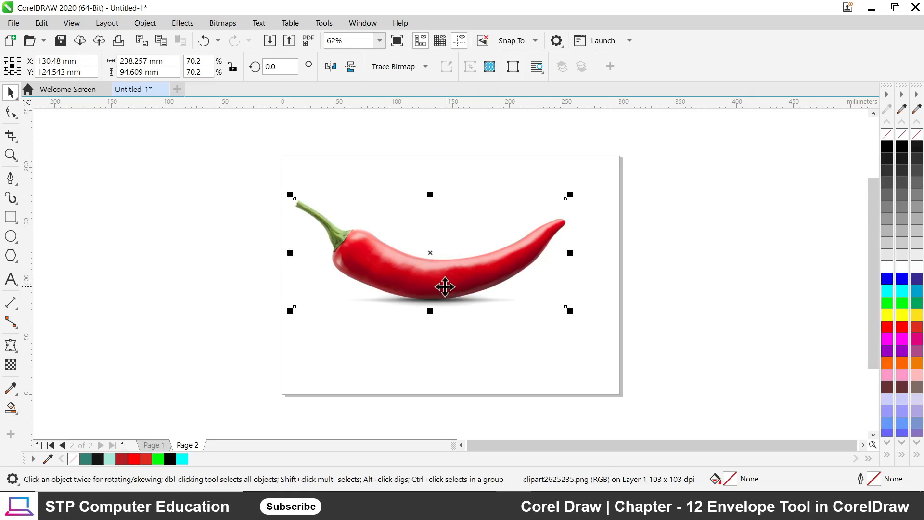
Start an Outline Trace of the chilli image as High Quality Image and set the detail to 100
left_click(223, 23)
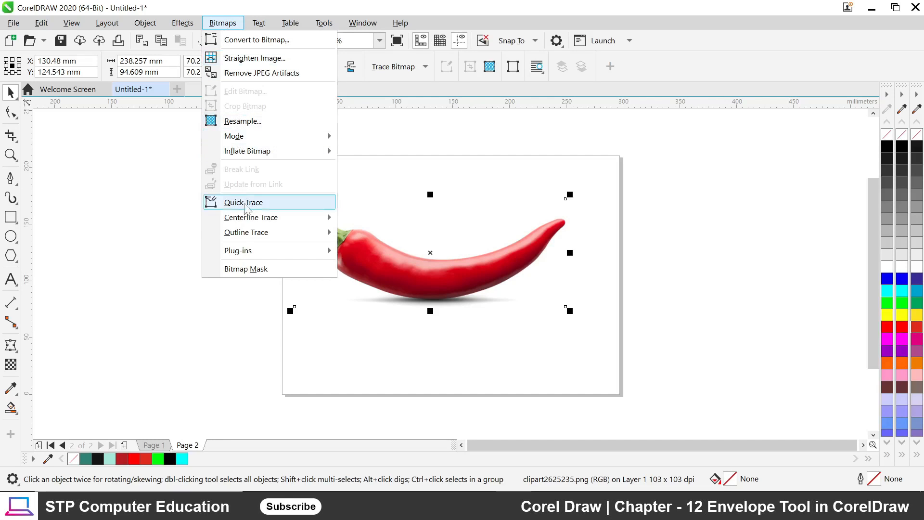
mouse_move(236, 239)
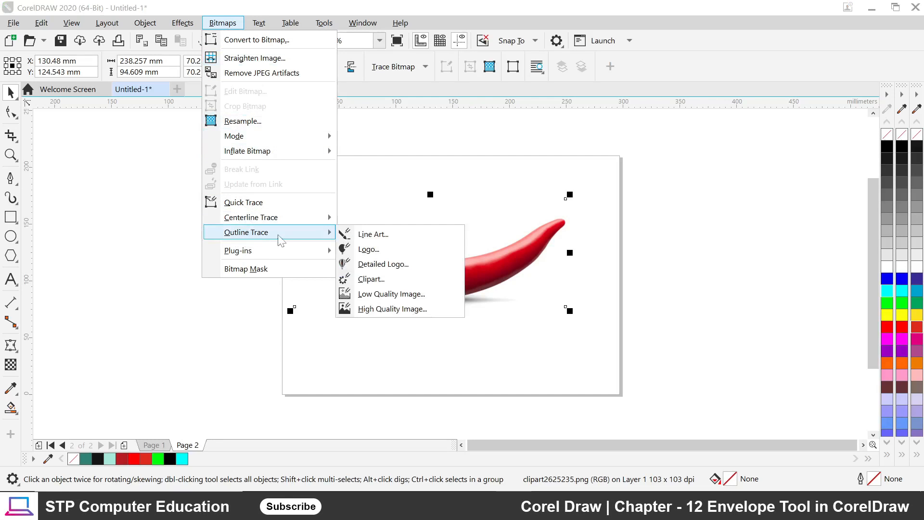
left_click(416, 313)
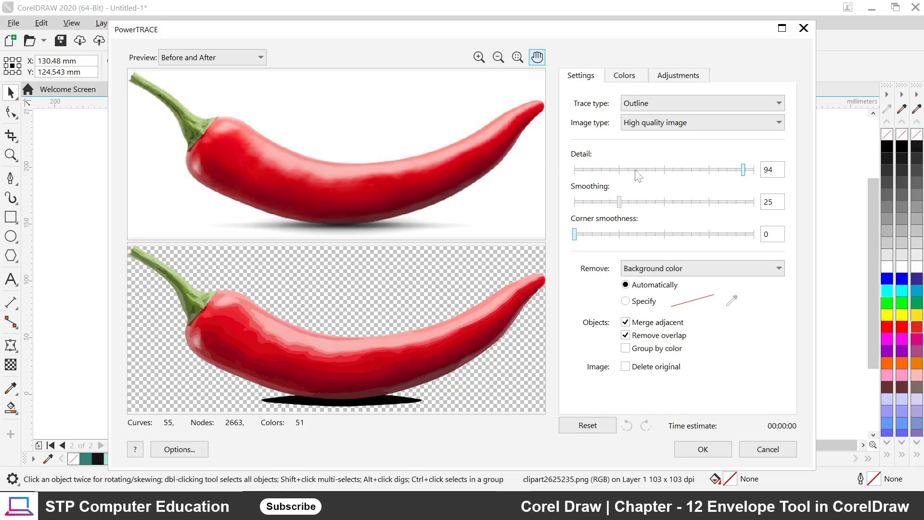
left_click_drag(745, 172, 756, 172)
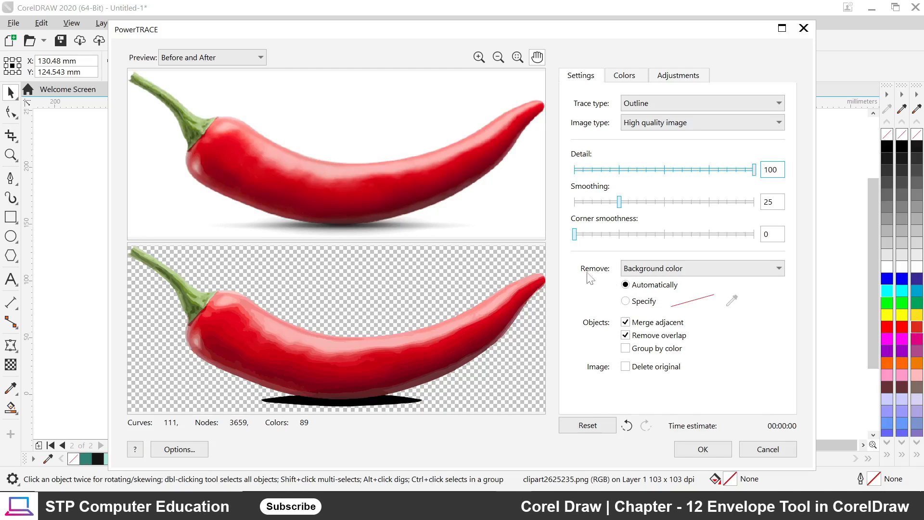
Specify the shadow's black, sampled from the traced preview, as the background colour to remove, and apply the trace
left_click(626, 302)
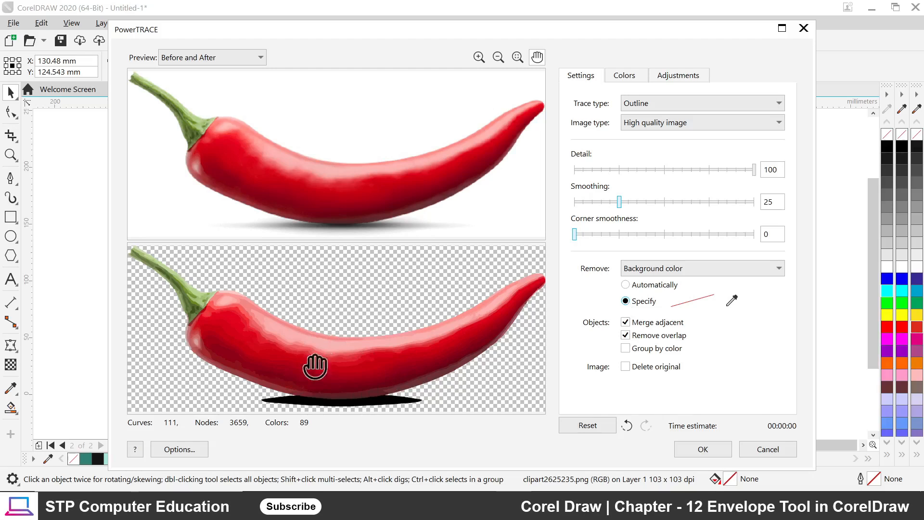
left_click(734, 302)
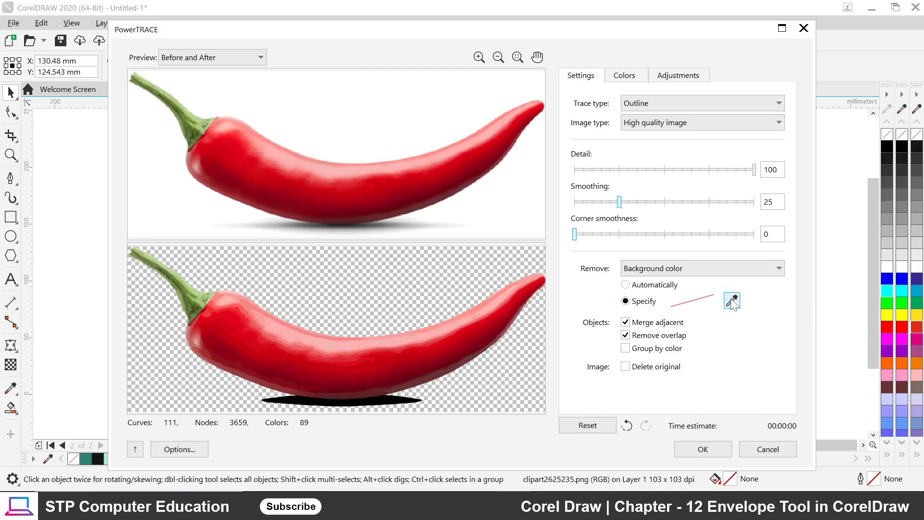
left_click(390, 401)
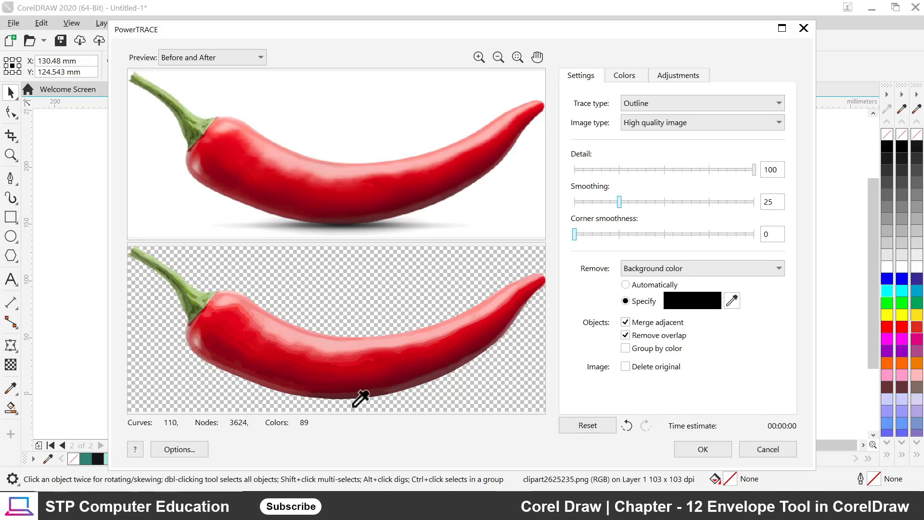
left_click(706, 451)
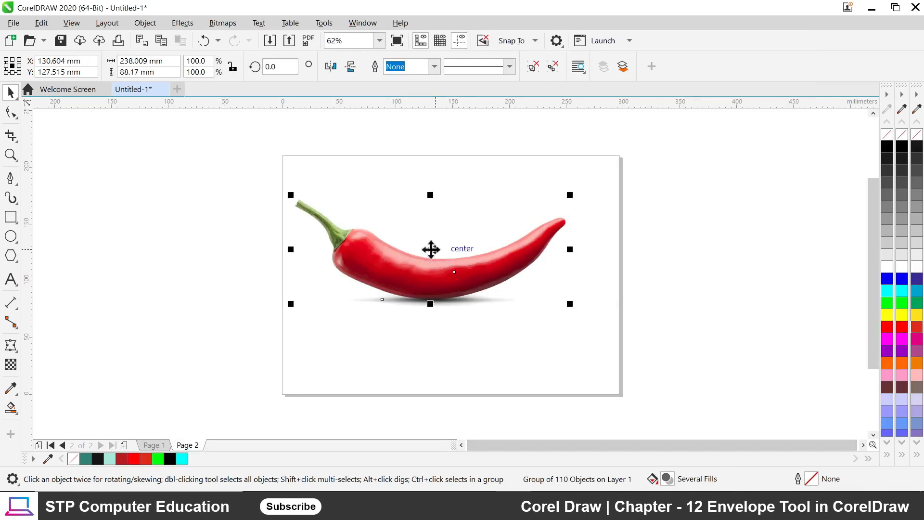
Move the traced chilli group below the original image and examine its colour contours up close
mouse_move(431, 250)
left_mouse_down()
mouse_move(442, 262)
mouse_move(434, 332)
left_mouse_up()
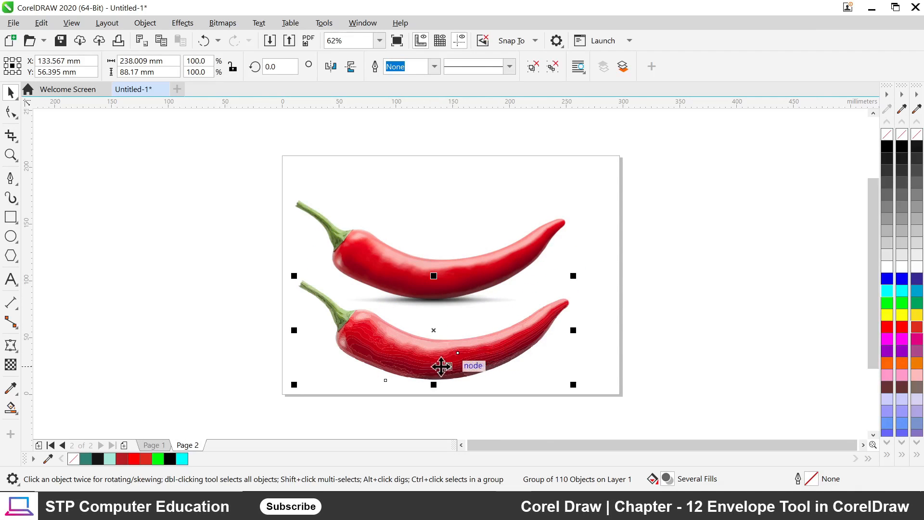
scroll(441, 367, "up", 1)
scroll(439, 270, "down", 1)
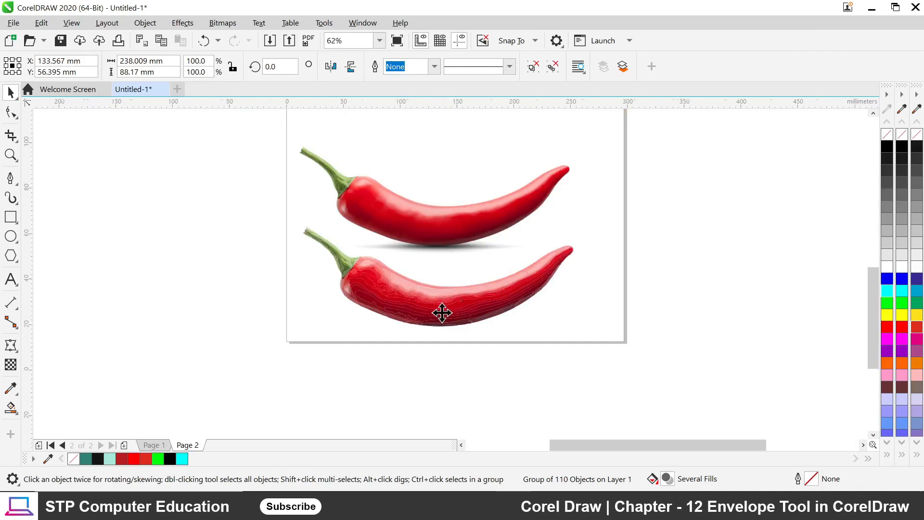
scroll(442, 313, "up", 1)
scroll(463, 351, "up", 1)
scroll(376, 294, "up", 1)
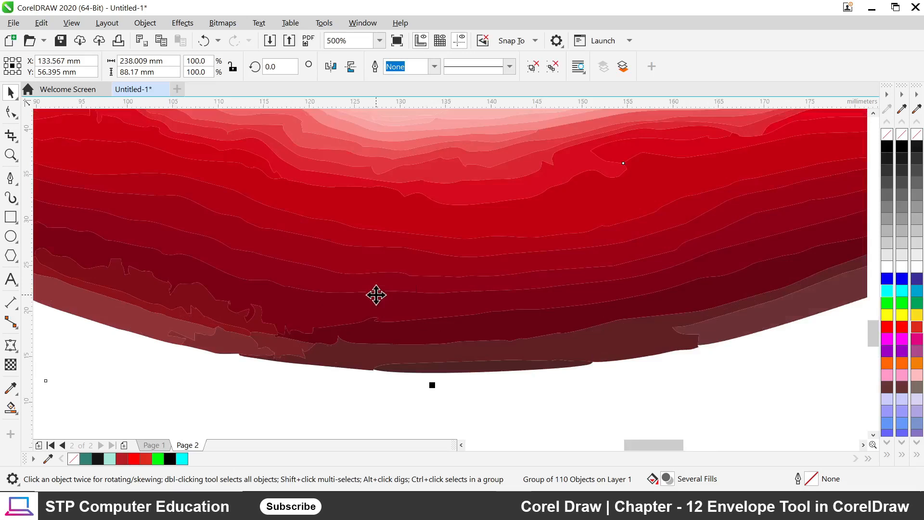
scroll(376, 294, "up", 7)
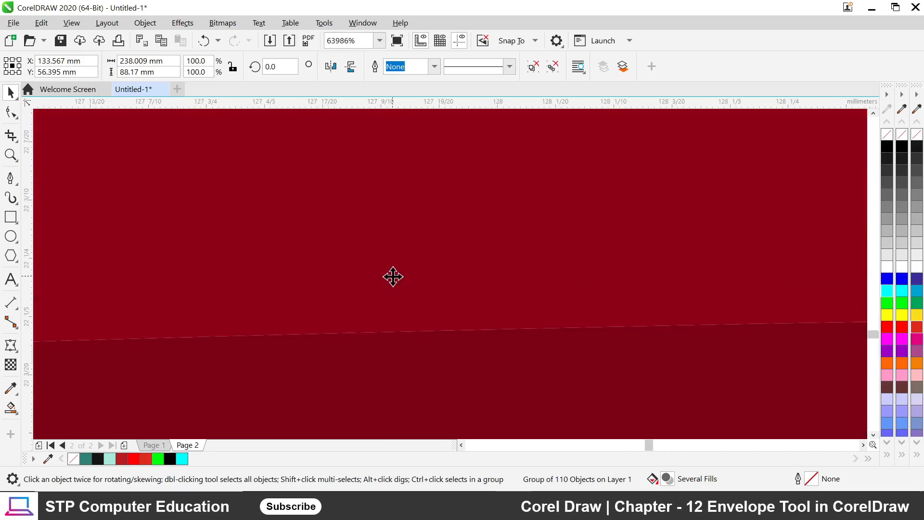
scroll(404, 281, "down", 5)
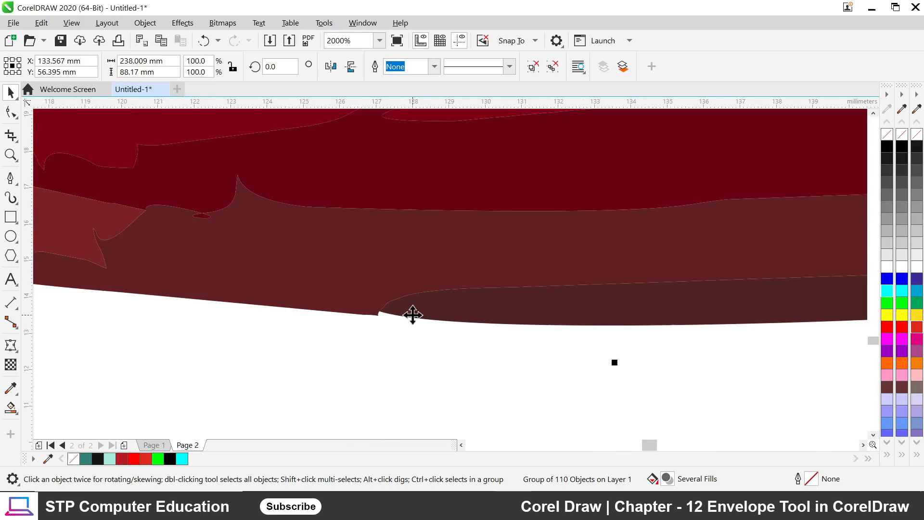
scroll(413, 315, "down", 5)
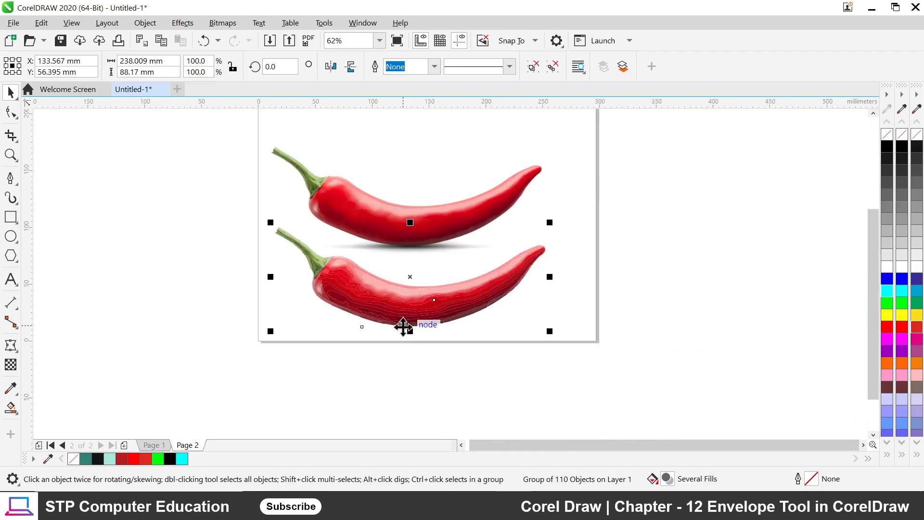
scroll(413, 299, "down", 1)
scroll(433, 300, "up", 1)
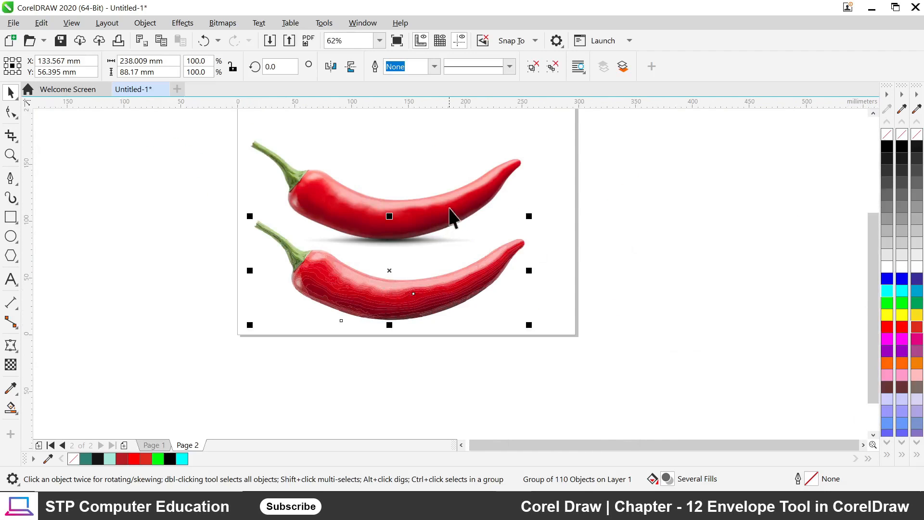
left_click(452, 216)
key("Delete")
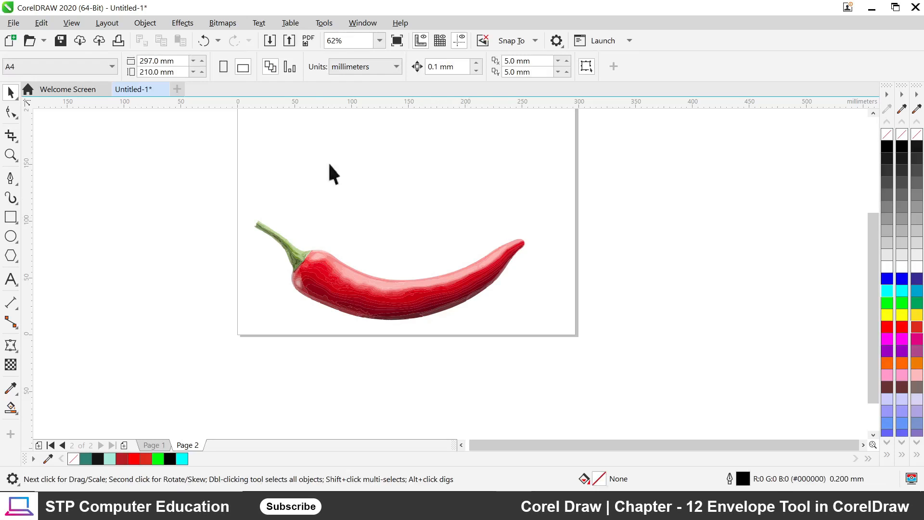
key("ctrl+z")
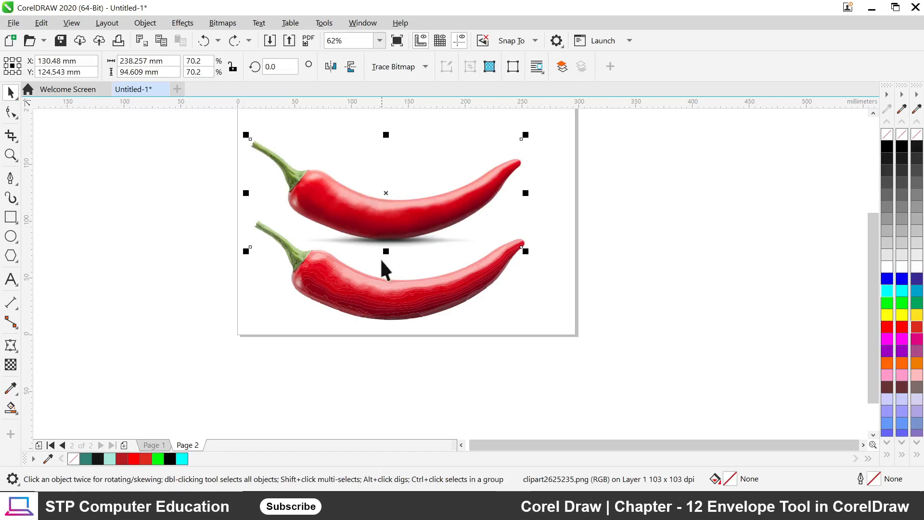
Move the original chilli image off the page to the right and place the traced chilli in the upper part of page 2
scroll(384, 241, "down", 1)
scroll(386, 236, "up", 2)
scroll(386, 236, "down", 2)
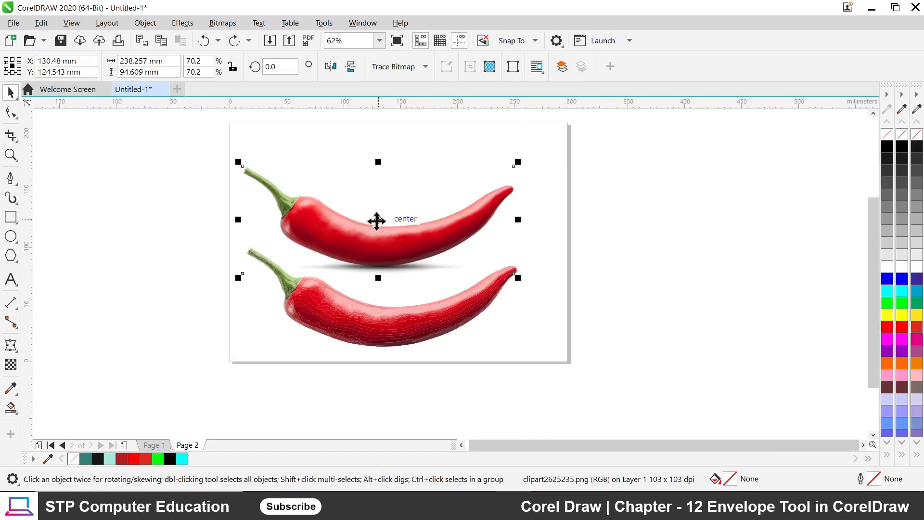
mouse_move(377, 219)
left_mouse_down()
mouse_move(739, 244)
mouse_move(703, 216)
left_mouse_up()
mouse_move(437, 299)
left_mouse_down()
mouse_move(403, 283)
mouse_move(412, 216)
left_mouse_up()
scroll(402, 216, "up", 2)
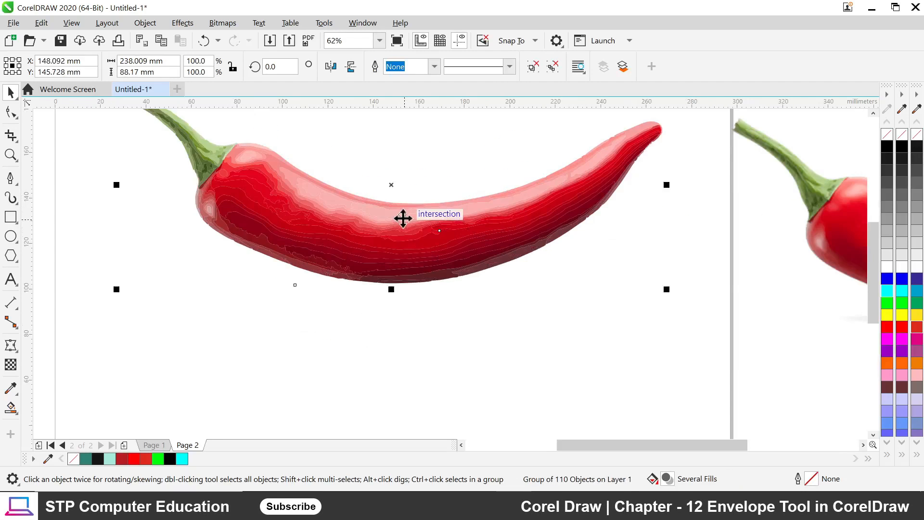
scroll(403, 219, "down", 2)
scroll(412, 216, "down", 2)
scroll(417, 193, "up", 2)
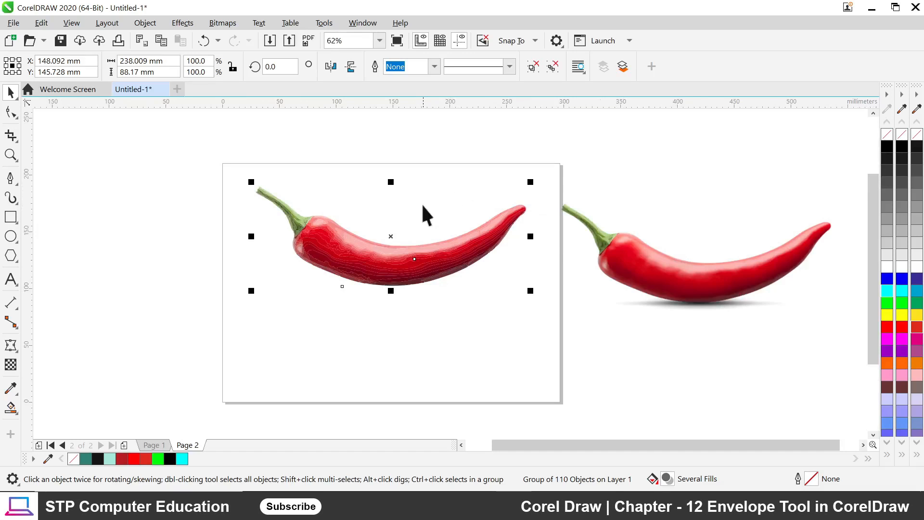
left_click_drag(409, 260, 406, 245)
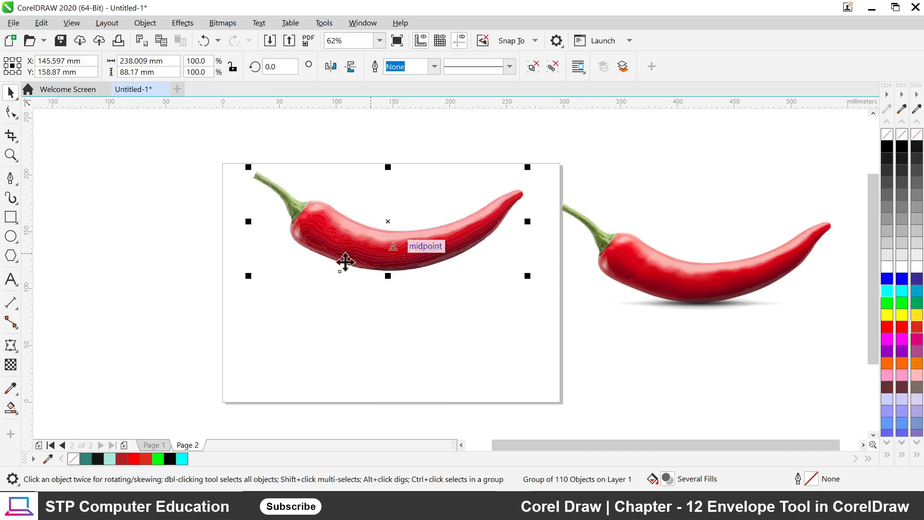
Draw two overlapping ellipses, together about 110 × 44 mm, in the lower part of the page and select both
left_click(10, 237)
left_click_drag(314, 333, 390, 386)
mouse_move(362, 330)
left_mouse_down()
mouse_move(378, 352)
mouse_move(449, 389)
left_mouse_up()
left_click(12, 96)
left_click(175, 233)
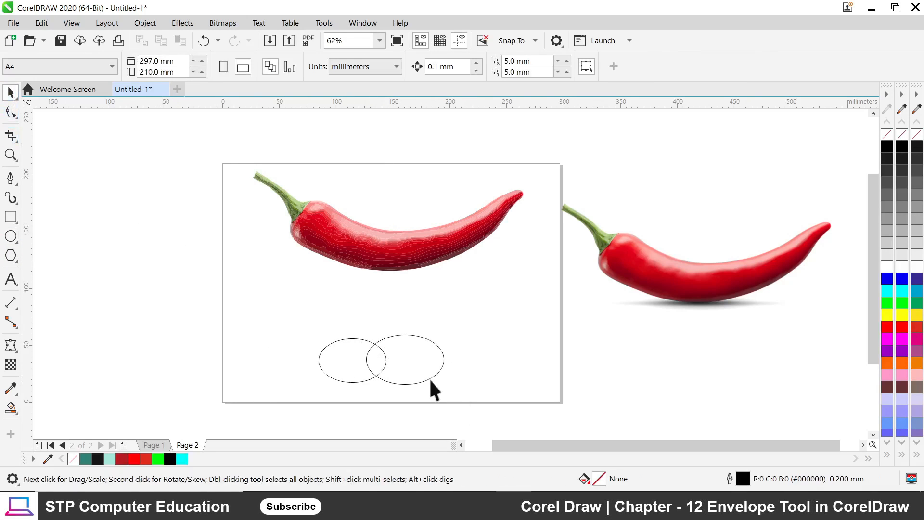
left_click_drag(284, 313, 480, 401)
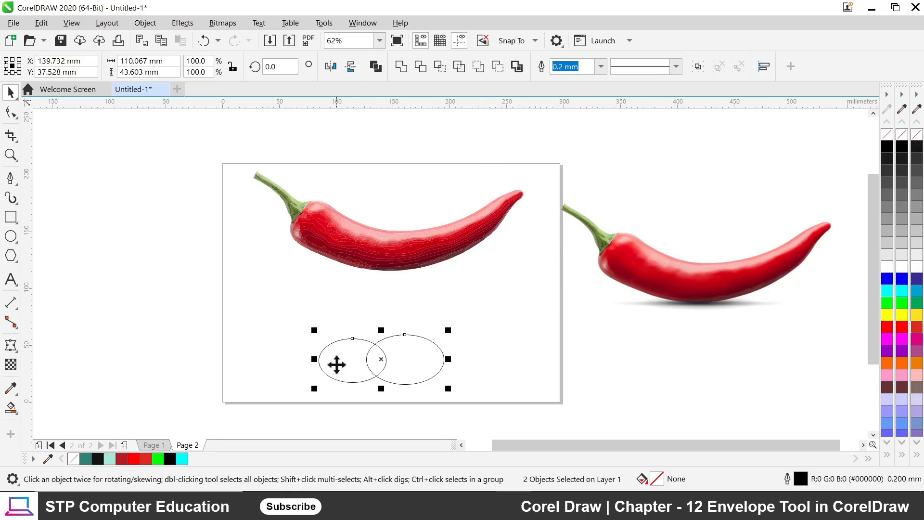
Create a boundary curve around the two overlapping ellipses and move it up and to the right of them
left_click(496, 359)
left_click_drag(424, 384, 475, 400)
left_click(495, 360)
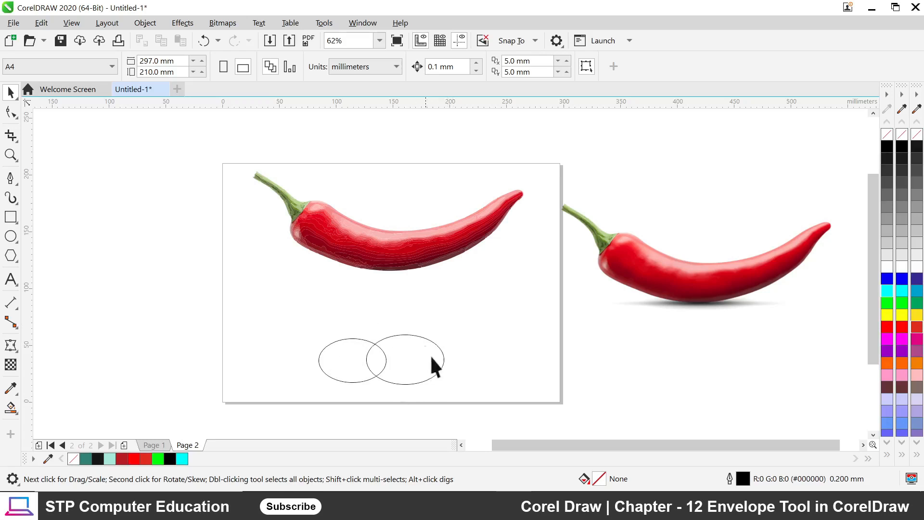
left_click_drag(417, 394, 452, 396)
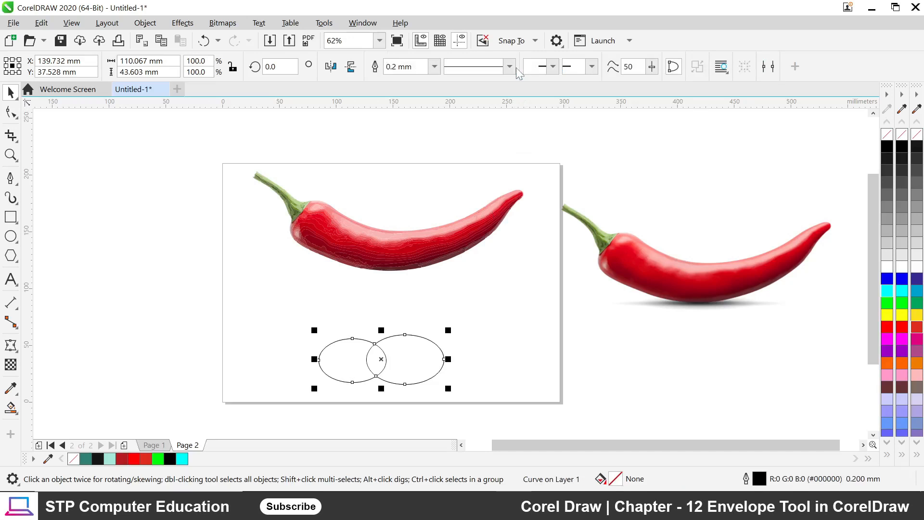
left_click(412, 363)
left_click_drag(412, 363, 486, 313)
left_click(345, 360)
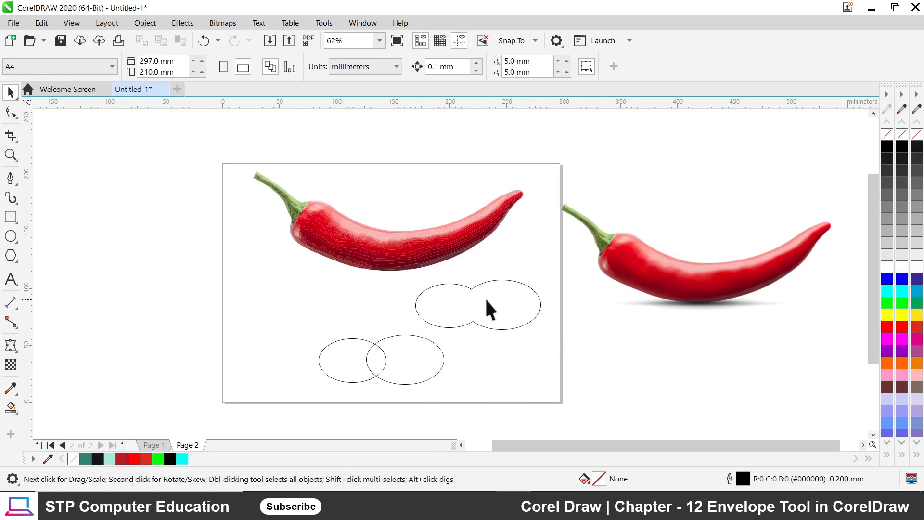
left_click_drag(486, 299, 487, 302)
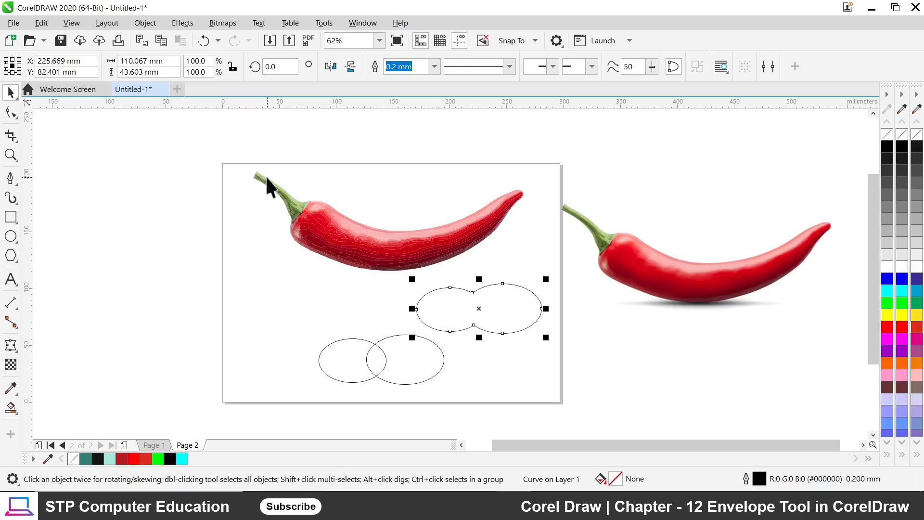
Delete the boundary curve and both ellipses from page 2
key("Delete")
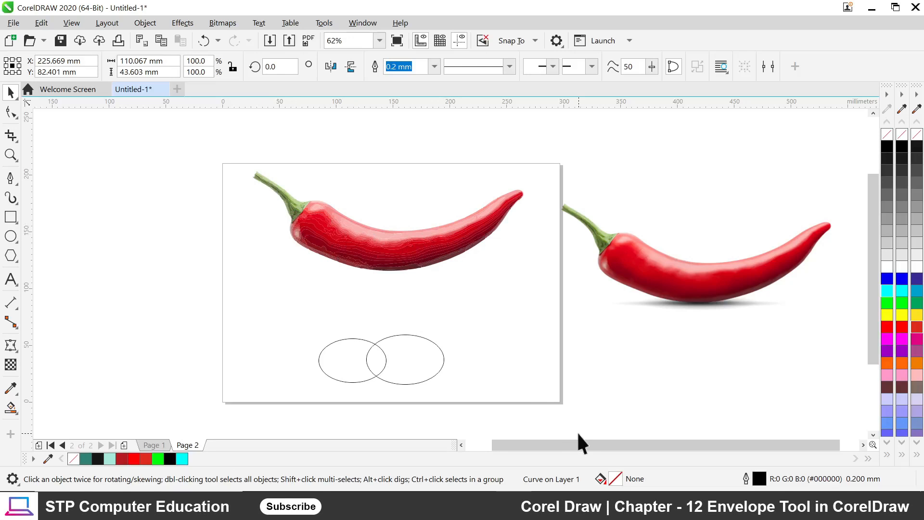
left_click_drag(298, 315, 479, 400)
key("Delete")
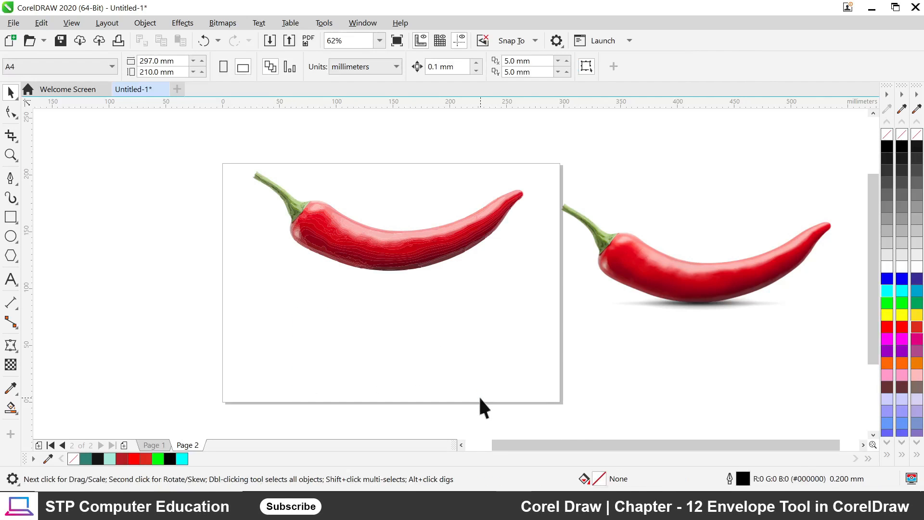
Move the traced chilli group down to the middle of page 2 and inspect its colour areas up close
left_click_drag(373, 248, 372, 287)
scroll(371, 287, "up", 2)
scroll(376, 287, "down", 2)
scroll(379, 286, "up", 3)
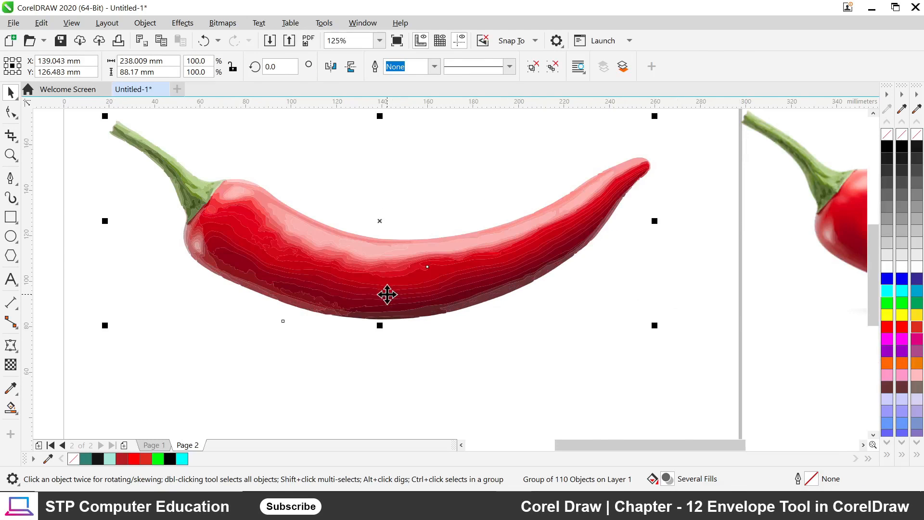
scroll(385, 294, "down", 1)
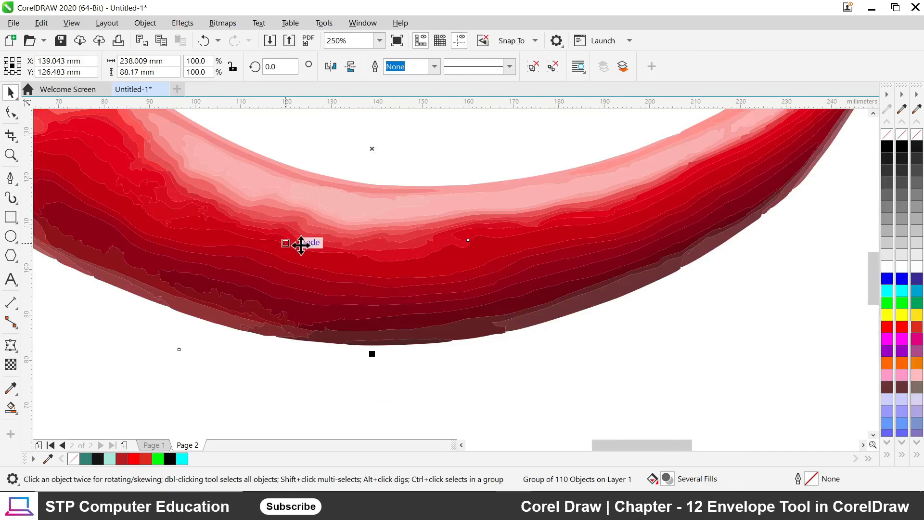
scroll(245, 235, "down", 2)
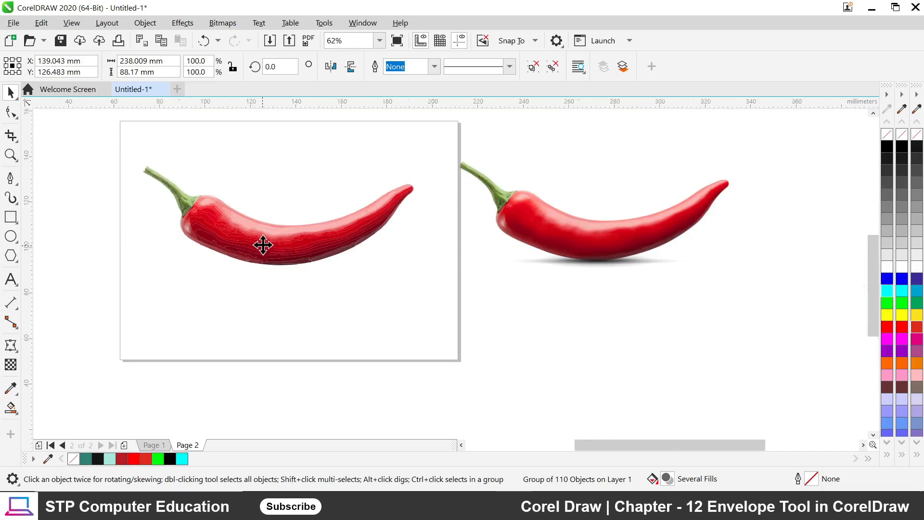
scroll(262, 246, "up", 2)
scroll(376, 269, "down", 1)
scroll(376, 268, "down", 2)
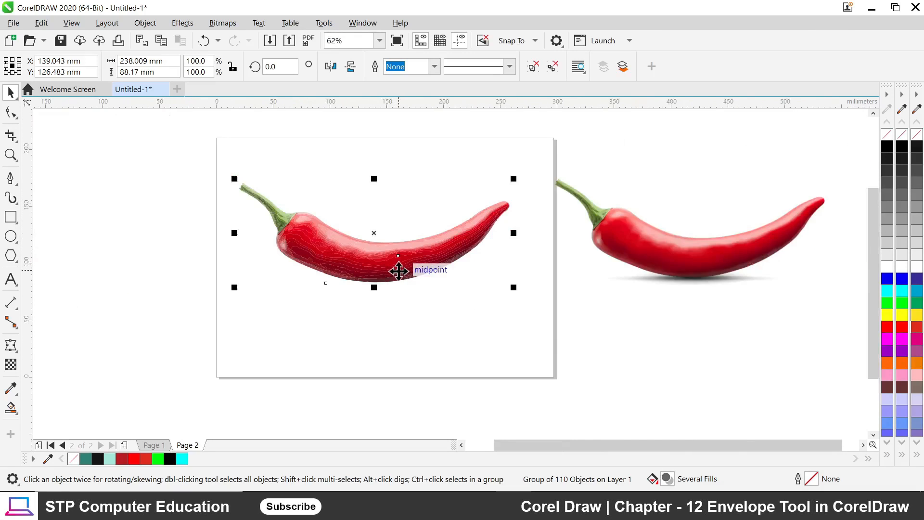
scroll(392, 264, "up", 1)
scroll(371, 257, "up", 1)
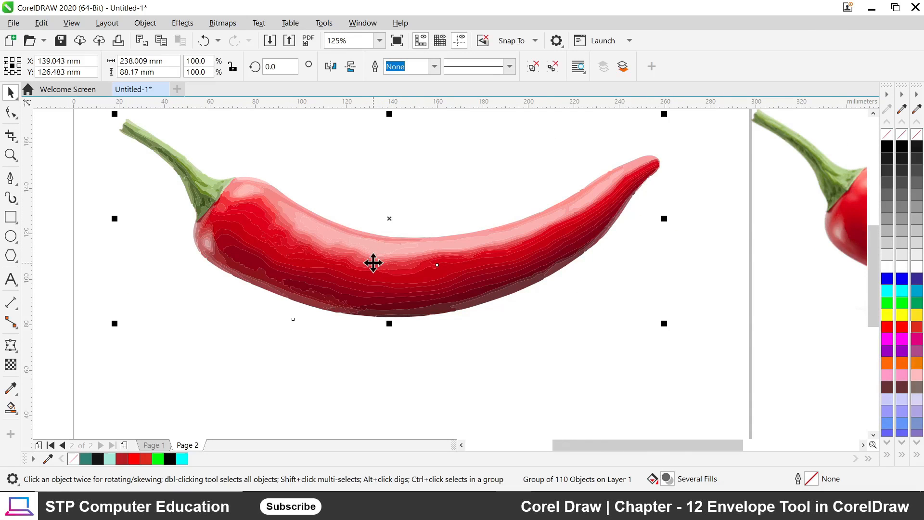
scroll(373, 263, "down", 1)
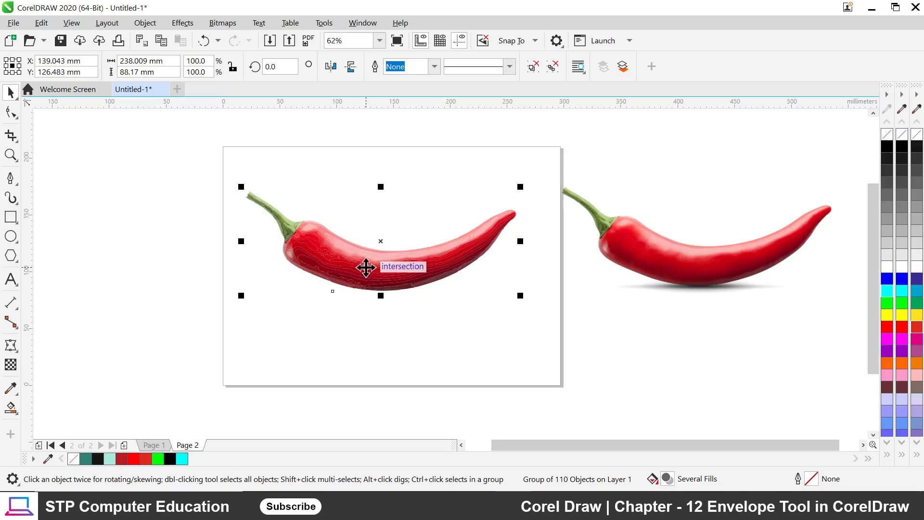
Ungroup the traced chilli and create a single boundary outline around all its pieces
key("ctrl+u")
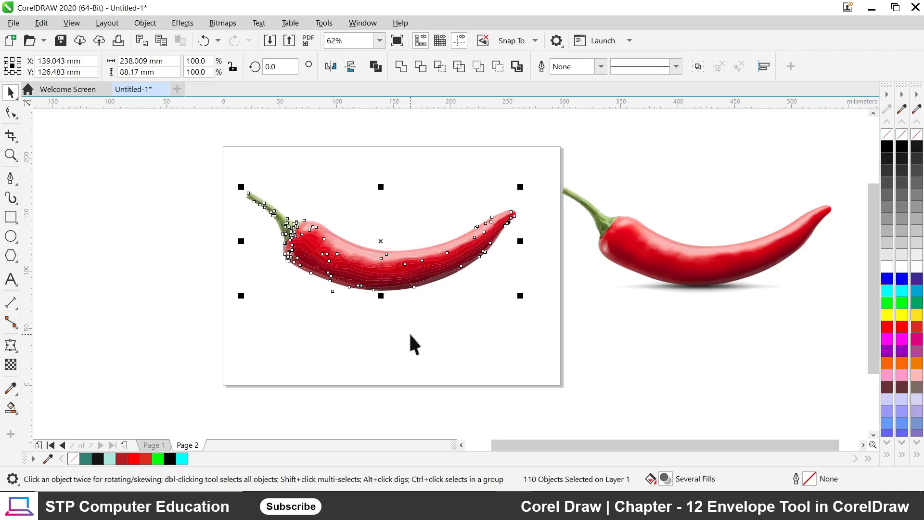
left_click(517, 67)
scroll(333, 246, "up", 4)
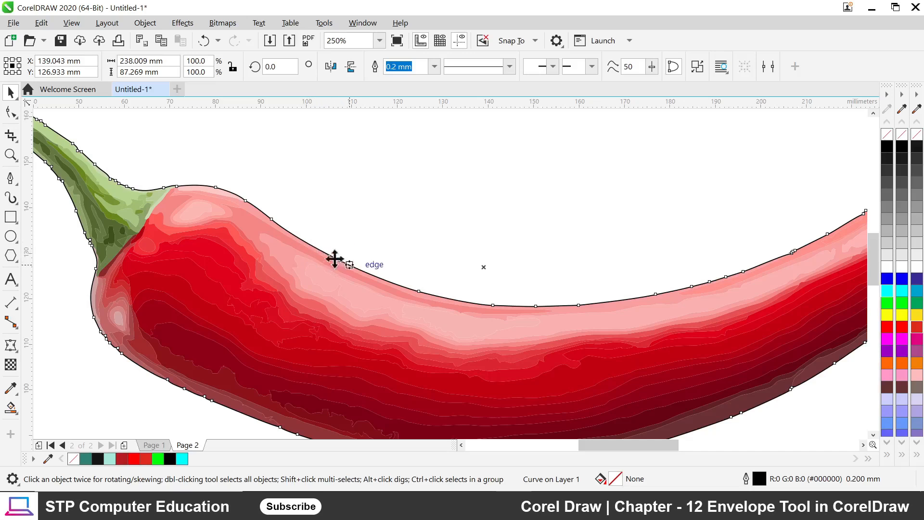
scroll(334, 246, "down", 2)
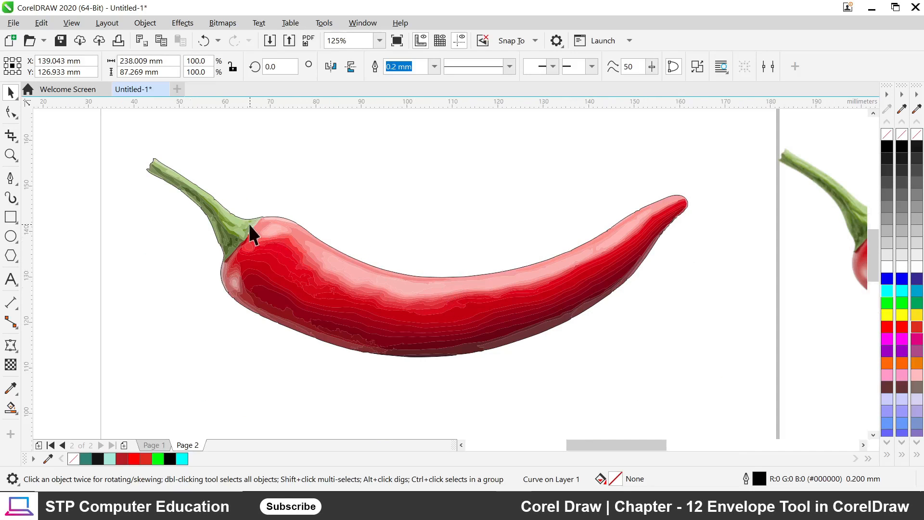
scroll(249, 225, "up", 2)
scroll(318, 236, "down", 2)
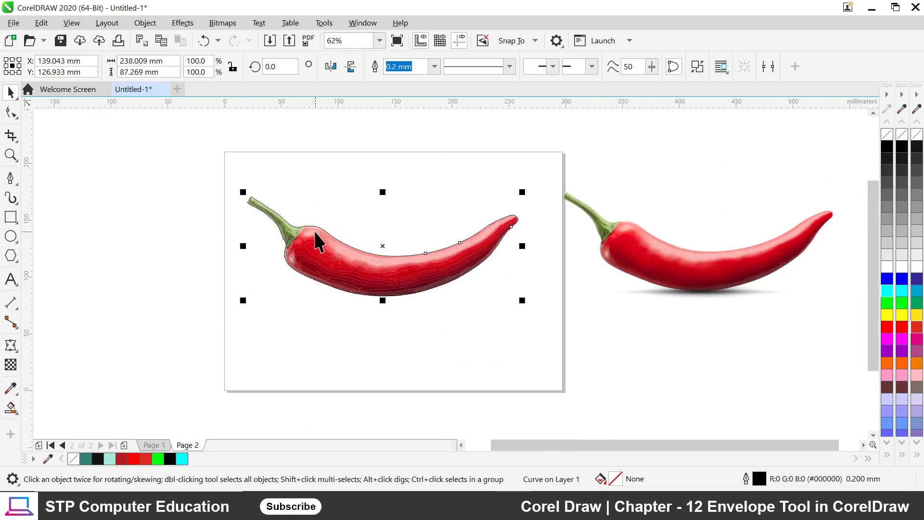
scroll(296, 238, "up", 3)
scroll(298, 230, "down", 2)
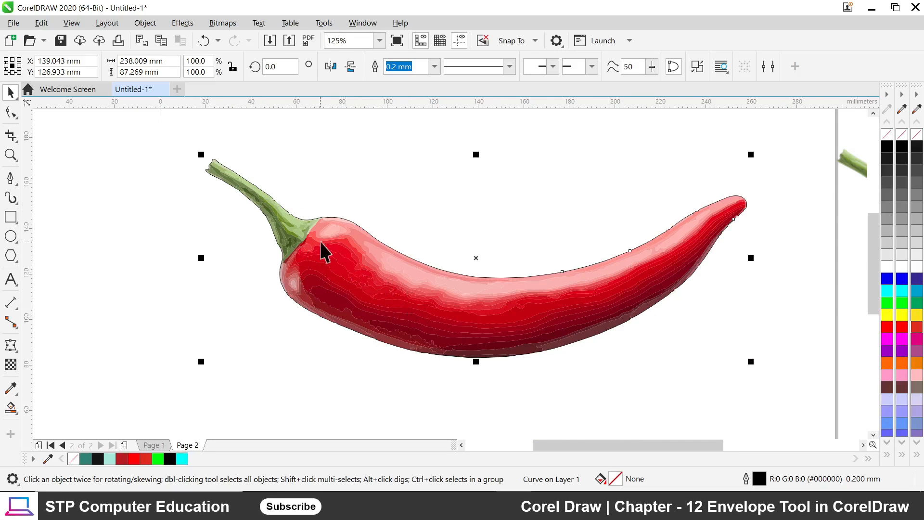
scroll(320, 241, "up", 2)
scroll(336, 252, "down", 1)
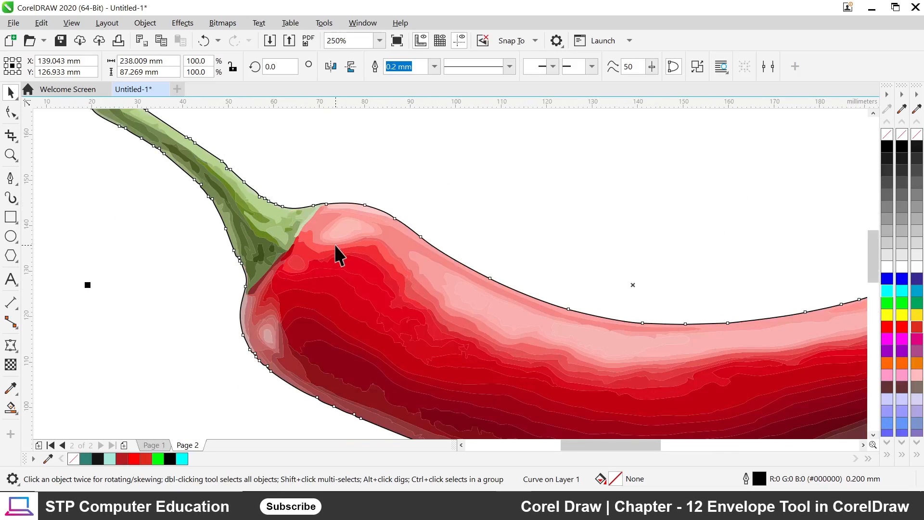
Start a Pen tool curve just outside the chilli's left edge and trace the lower part of the joint between stem and body
left_click(10, 178)
scroll(279, 284, "up", 1)
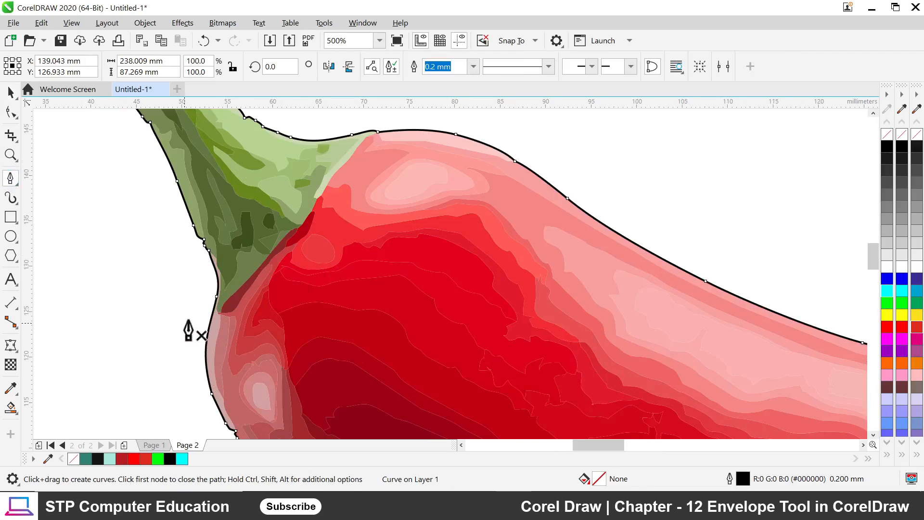
left_click(216, 313)
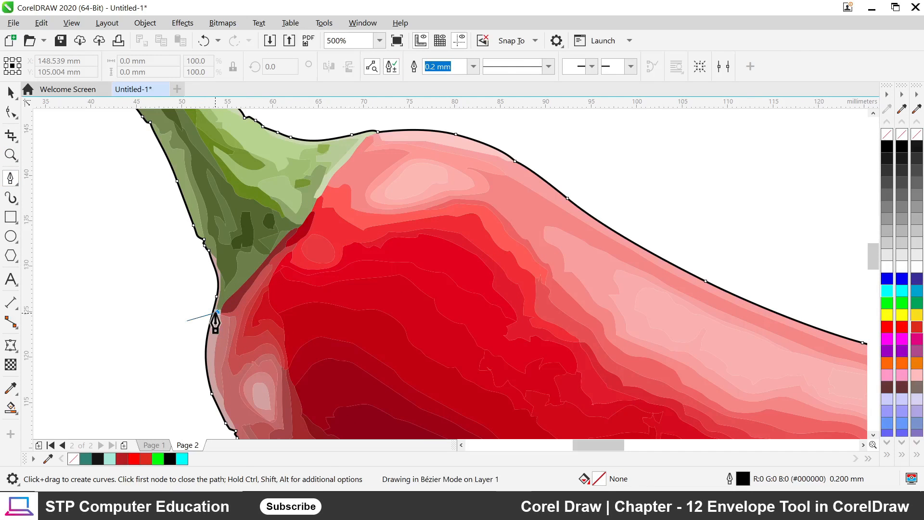
left_click(217, 313)
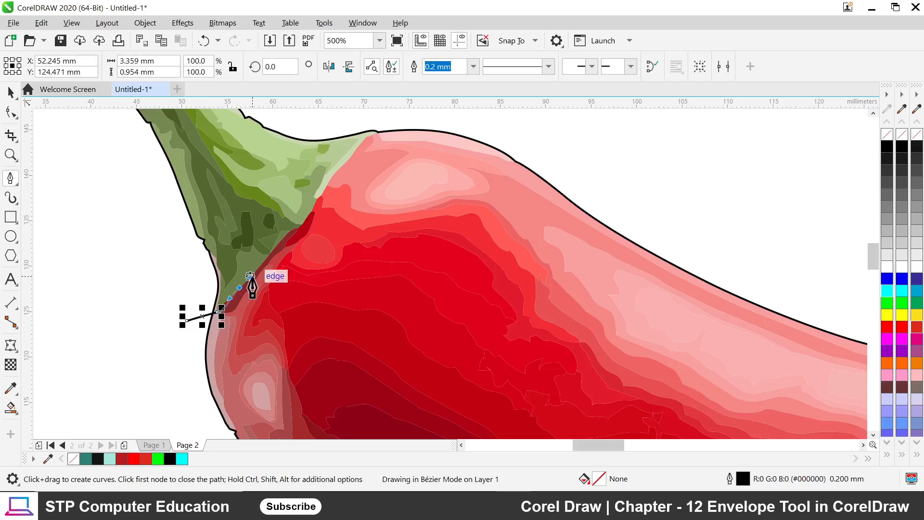
left_click(243, 284)
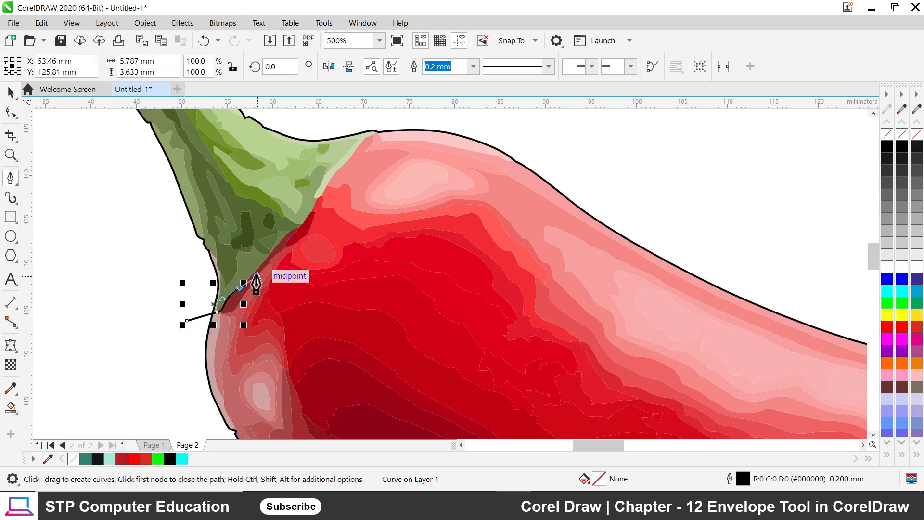
left_click(288, 232)
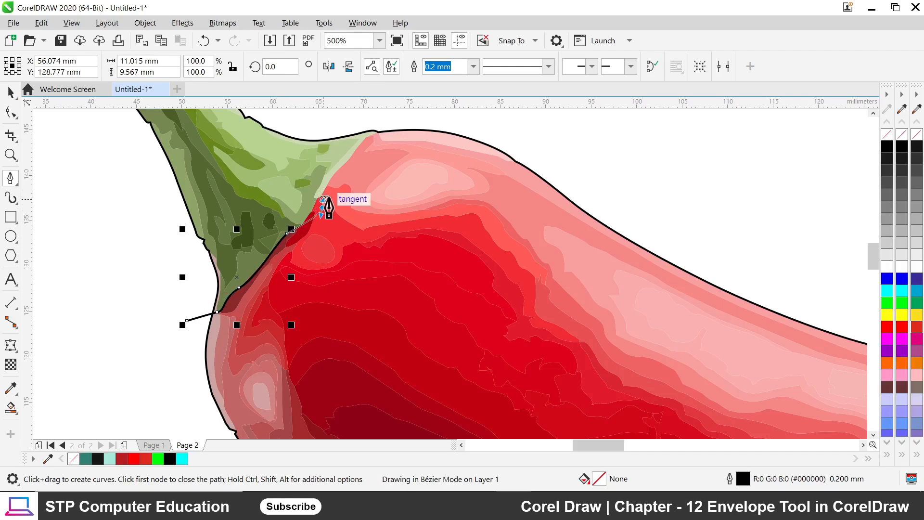
left_click(327, 203)
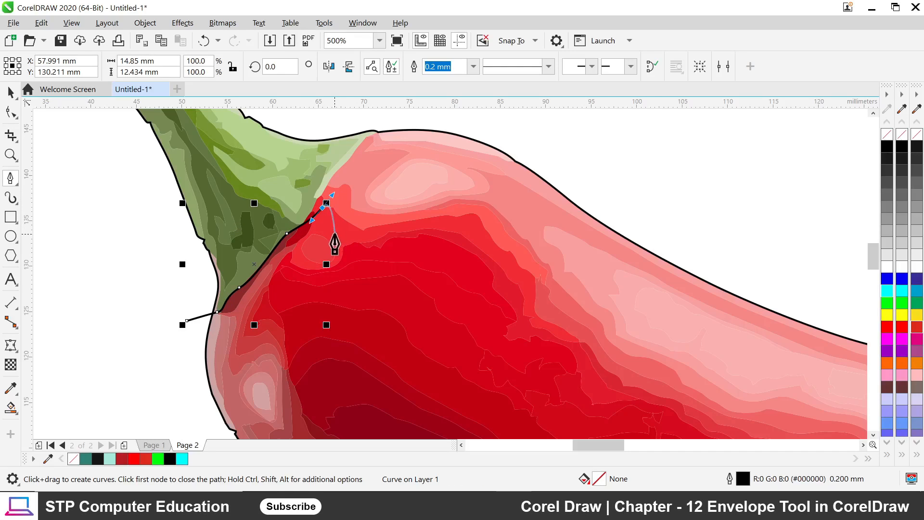
Undo the last pen node, continue the curve along the stem joint until it passes the upper outline, and finish it at about 21.5 × 21.6 mm
key("ctrl+z")
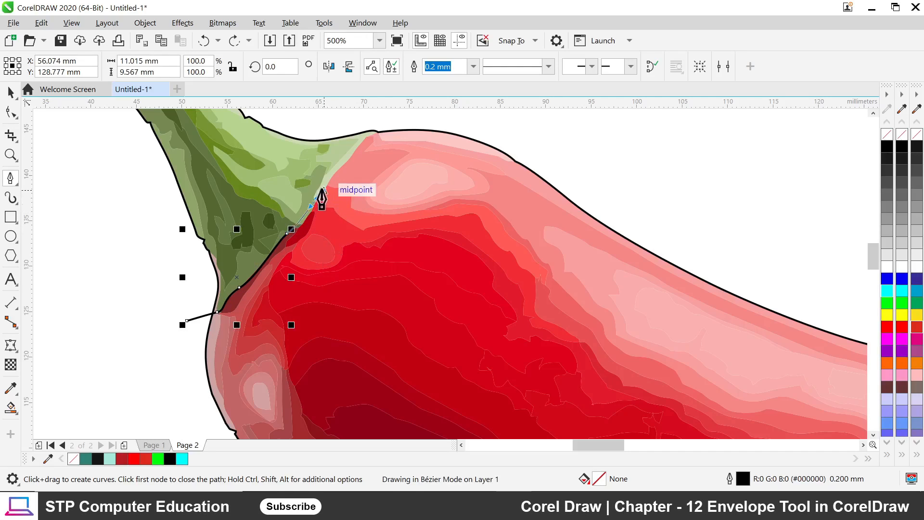
left_click_drag(317, 197, 324, 177)
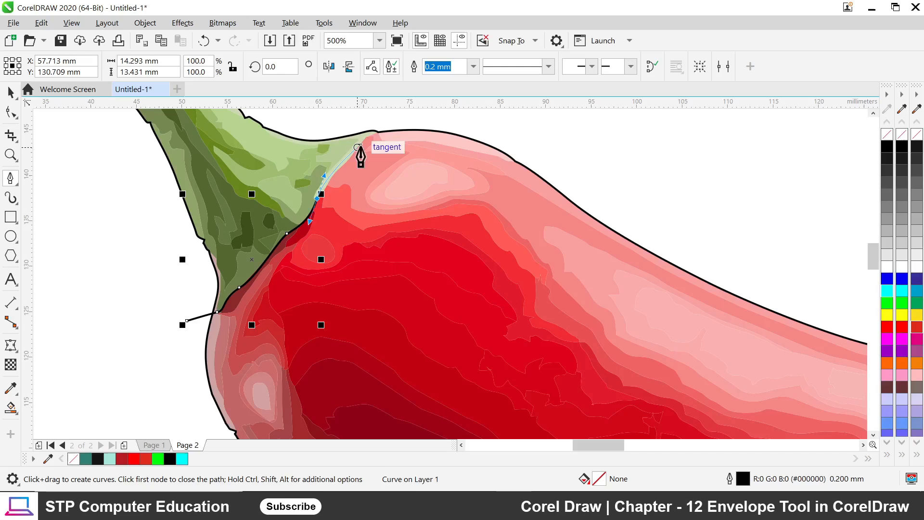
left_click_drag(358, 147, 392, 117)
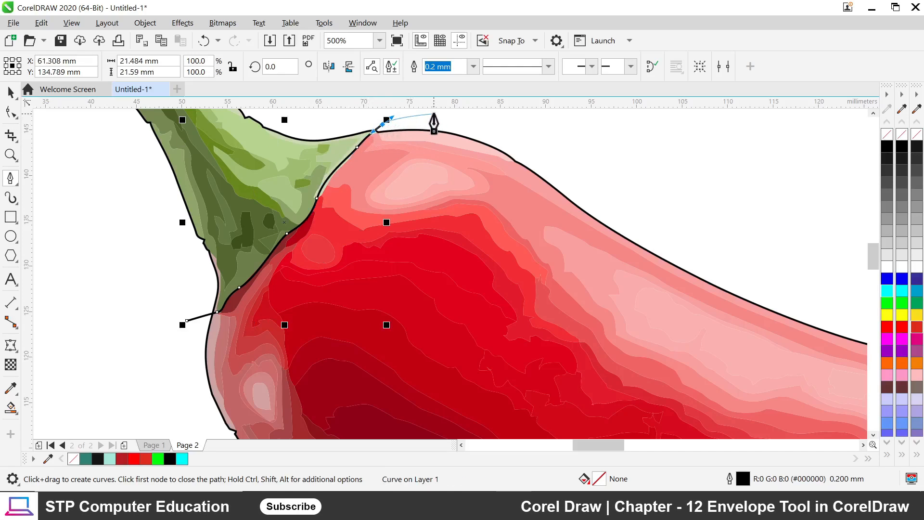
scroll(295, 249, "down", 2)
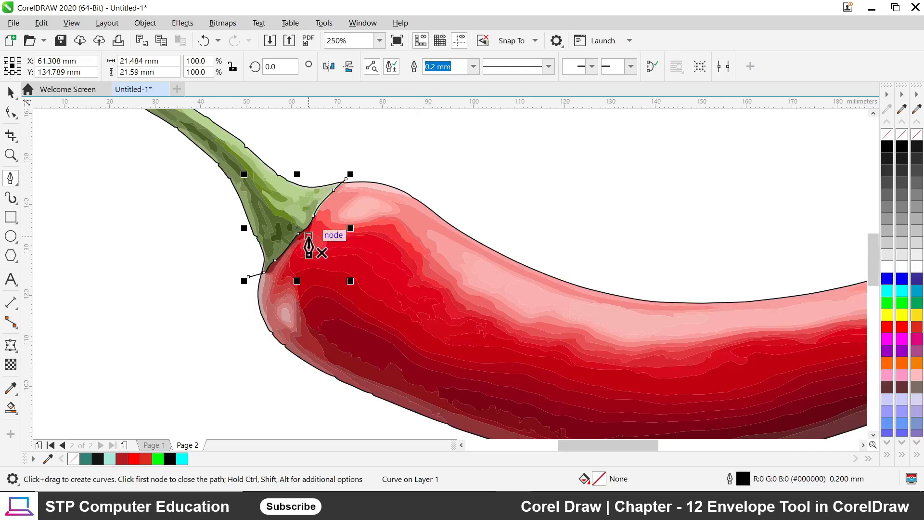
left_click(298, 233)
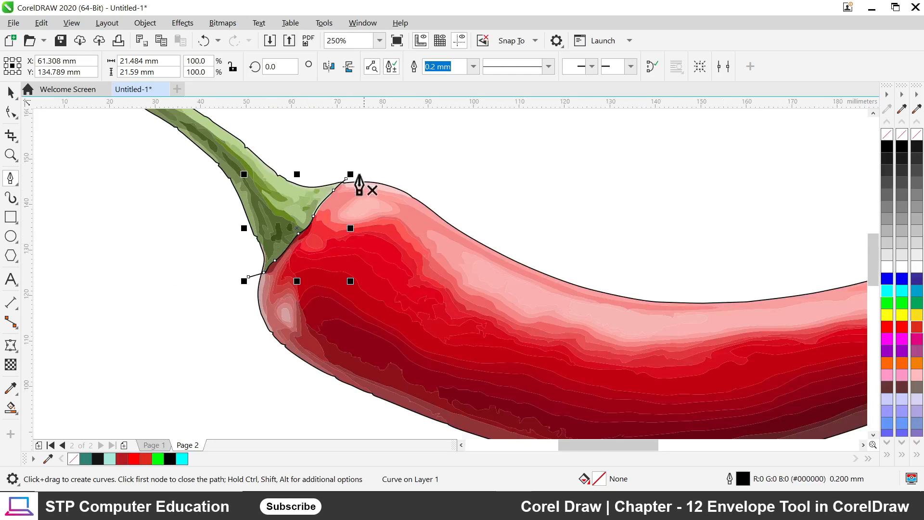
left_click(11, 92)
left_click(111, 189)
Examine both ends of the dividing curve where they cross the chilli's boundary outline
scroll(355, 182, "up", 2)
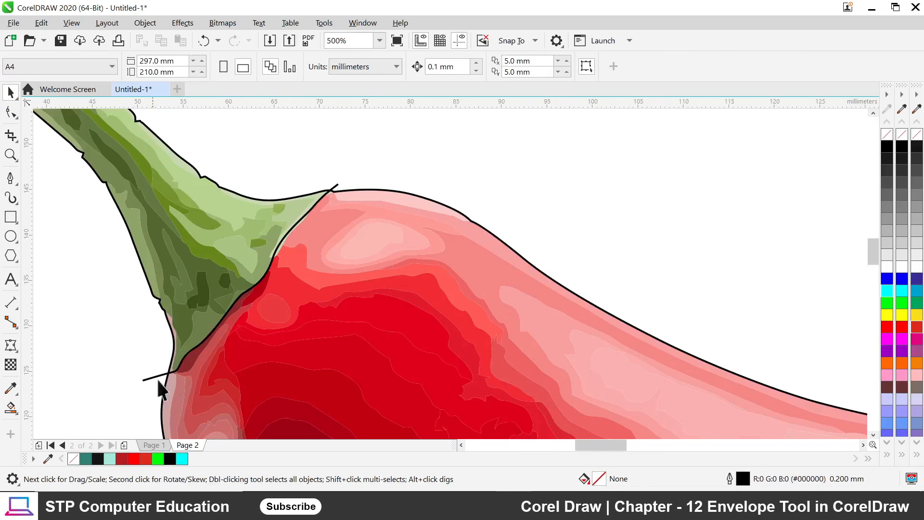
scroll(272, 216, "down", 2)
scroll(366, 275, "down", 2)
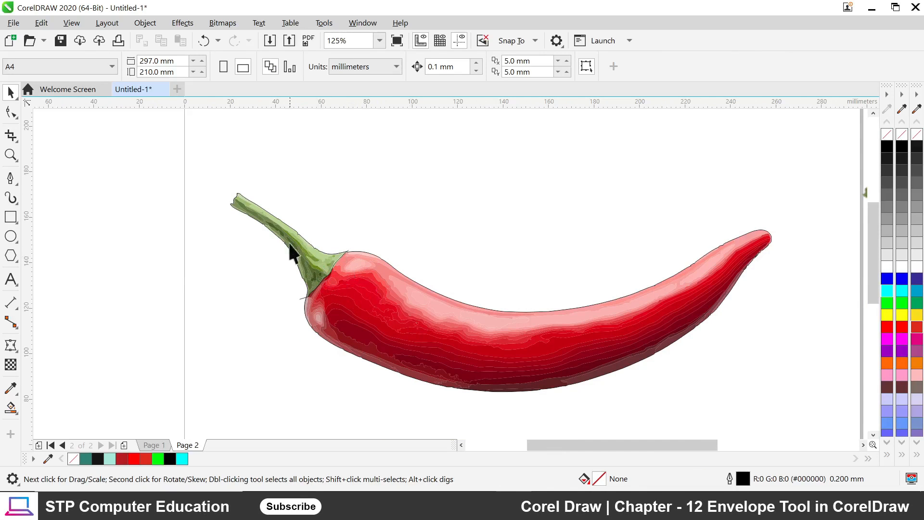
scroll(320, 202, "down", 2)
scroll(399, 243, "up", 2)
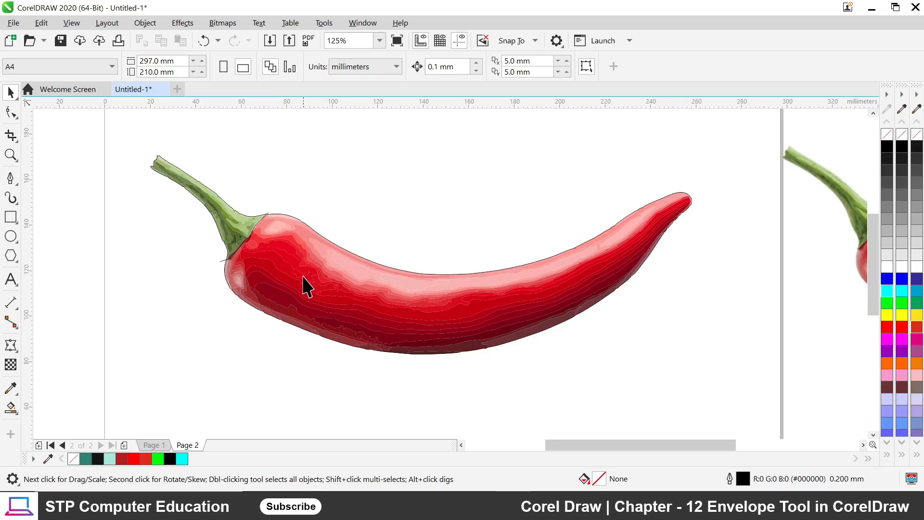
scroll(332, 284, "down", 1)
scroll(340, 231, "up", 2)
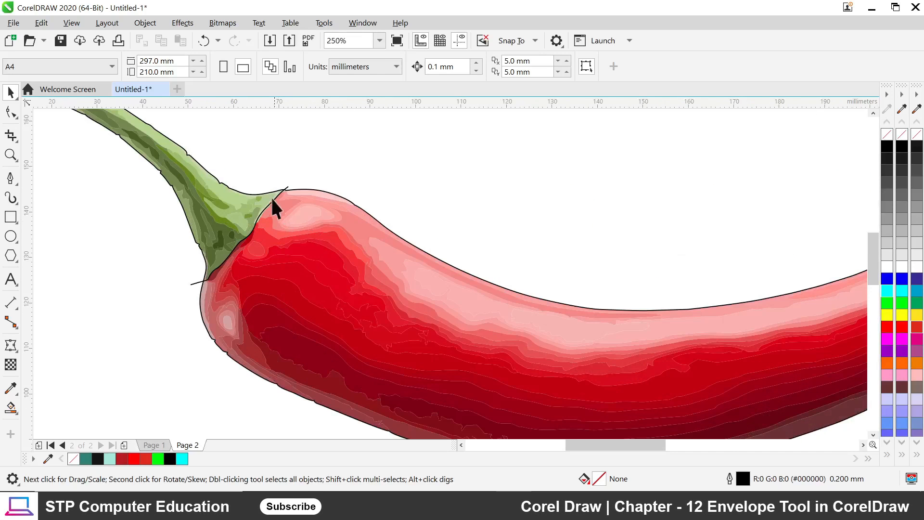
scroll(271, 195, "up", 2)
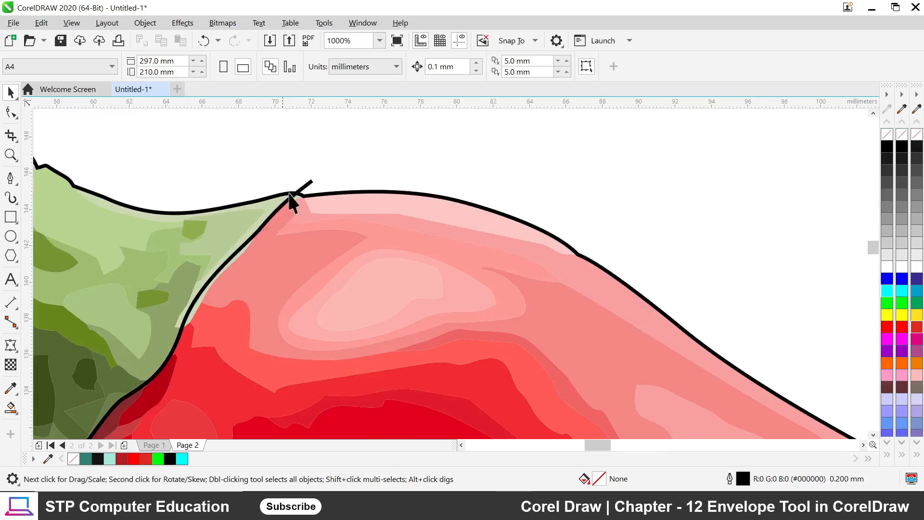
Move the chilli's boundary outline and the stem dividing curve together to the empty area below the traced chilli
left_click(342, 192)
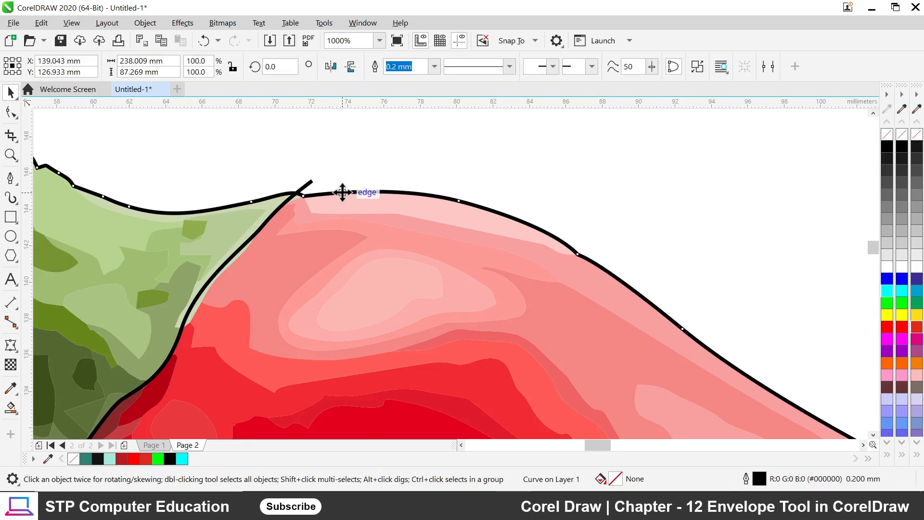
left_click(310, 183, "shift")
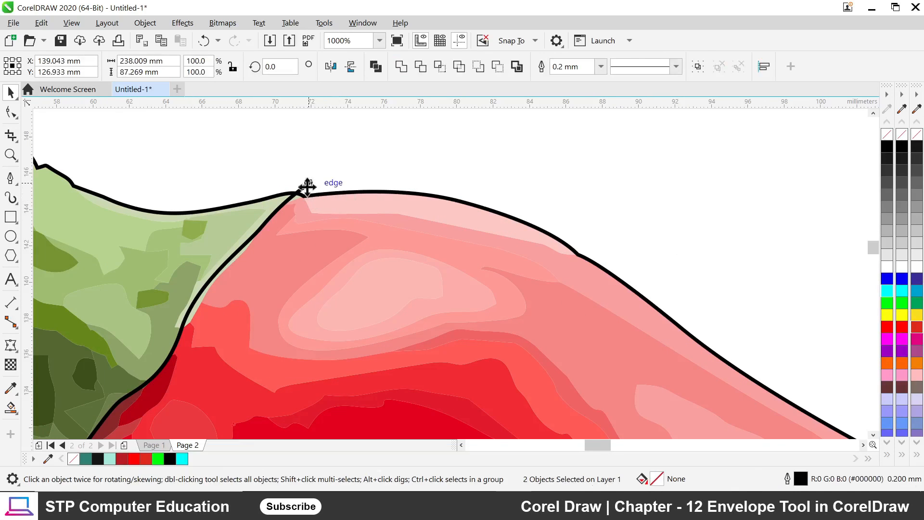
scroll(355, 157, "down", 3)
scroll(453, 191, "down", 1)
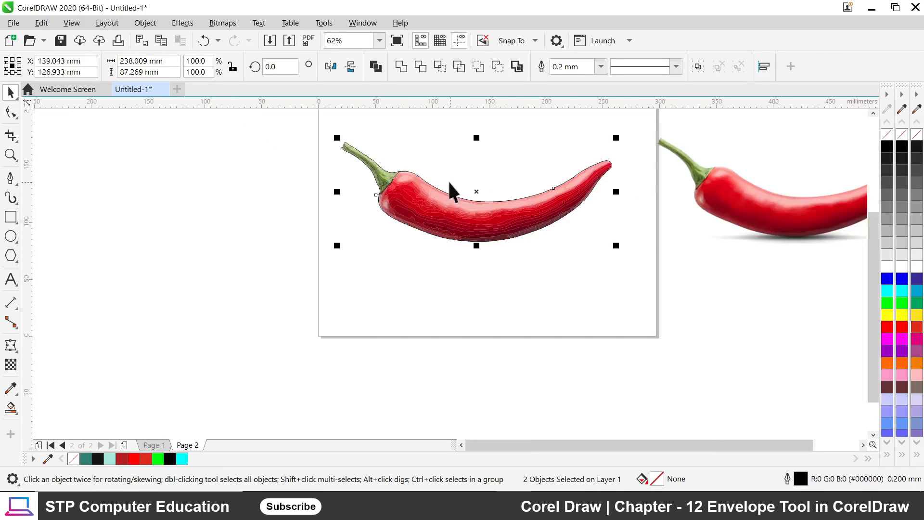
left_click_drag(470, 191, 472, 269)
left_click(524, 347)
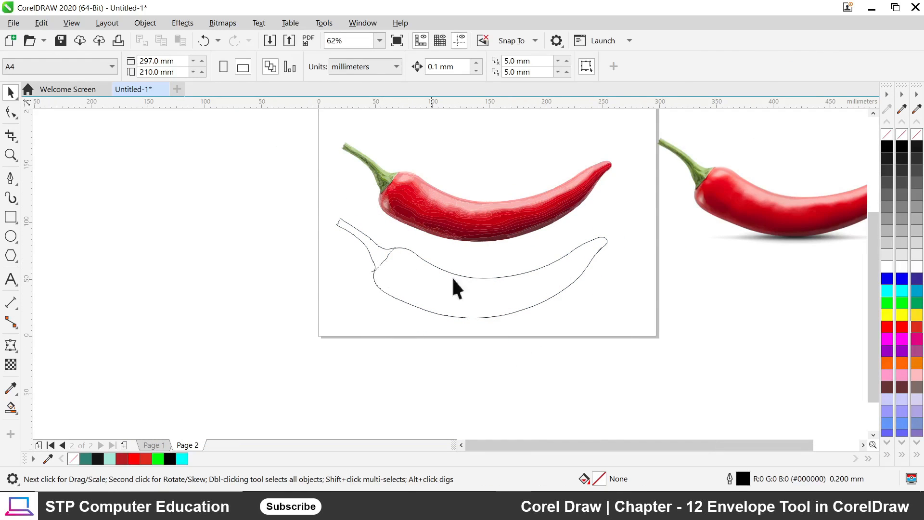
Smart Fill the chilli body region of the outline with dark red, using a 0.2 mm black outline
scroll(431, 285, "up", 1)
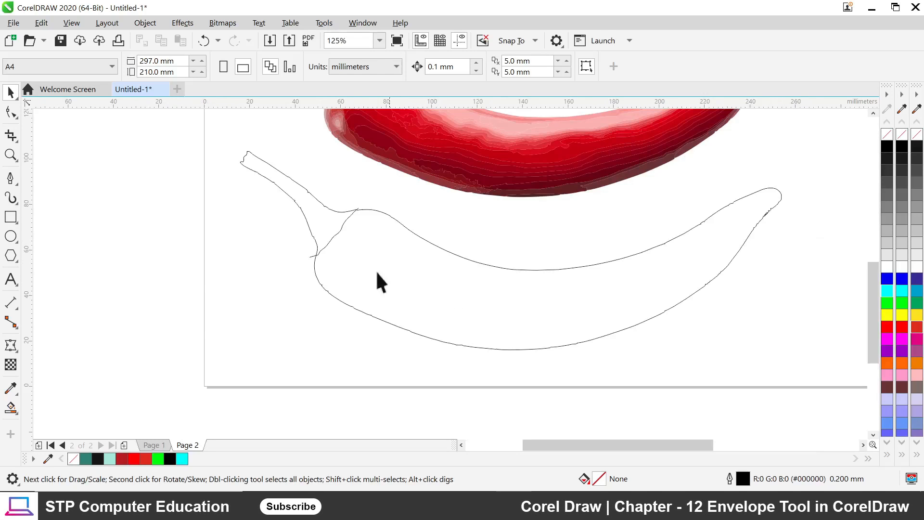
scroll(377, 281, "down", 1)
scroll(324, 268, "up", 1)
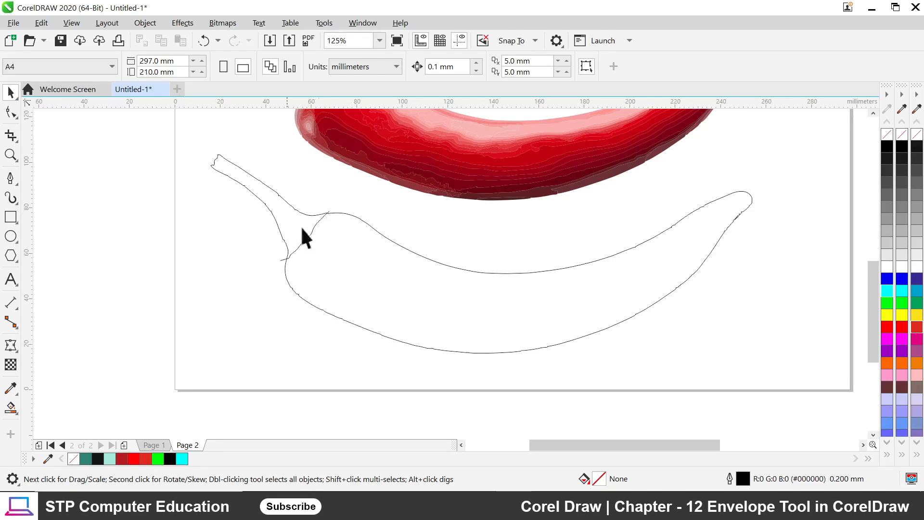
left_click(13, 413)
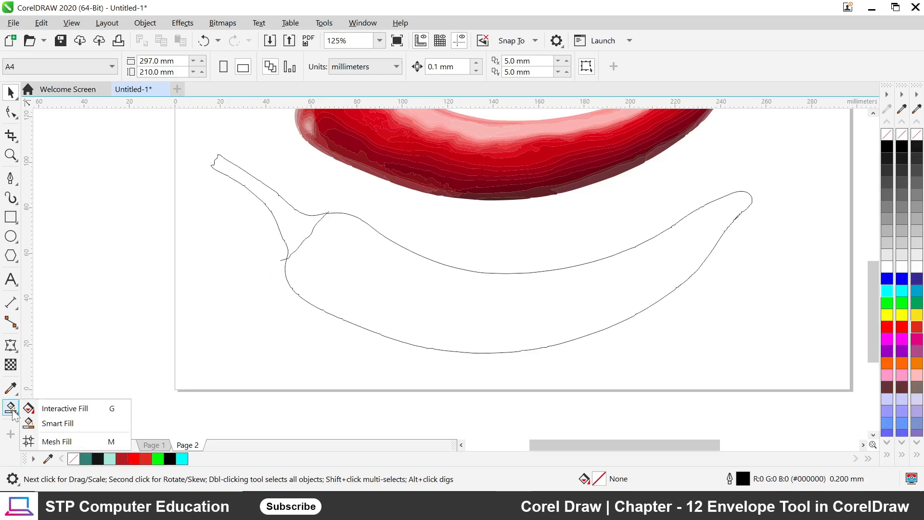
left_click(72, 424)
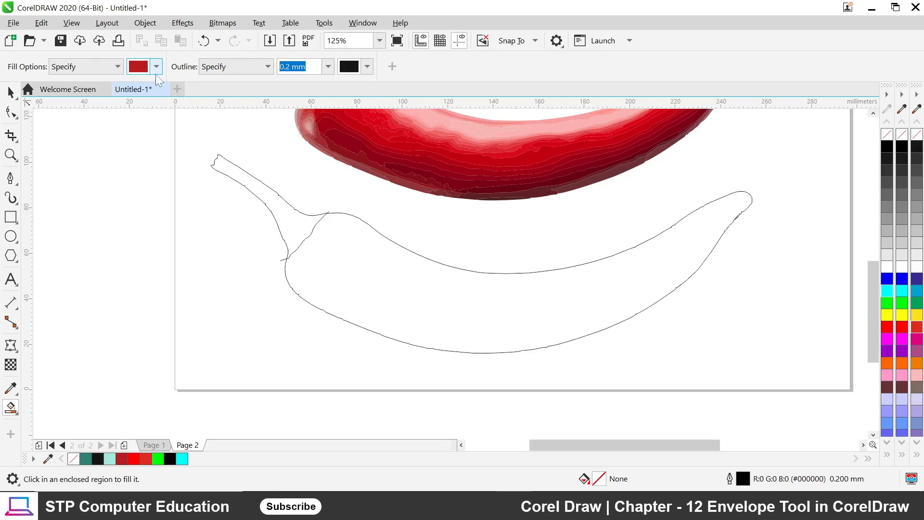
left_click(473, 304)
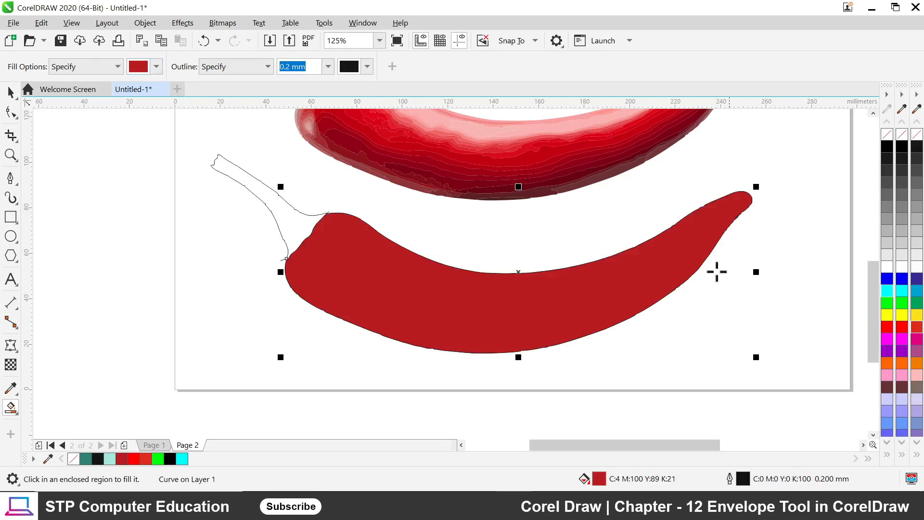
Set the Smart Fill colour to green C74 M5 Y100 K22 and fill the stem region with it
left_click(156, 67)
left_click(166, 240)
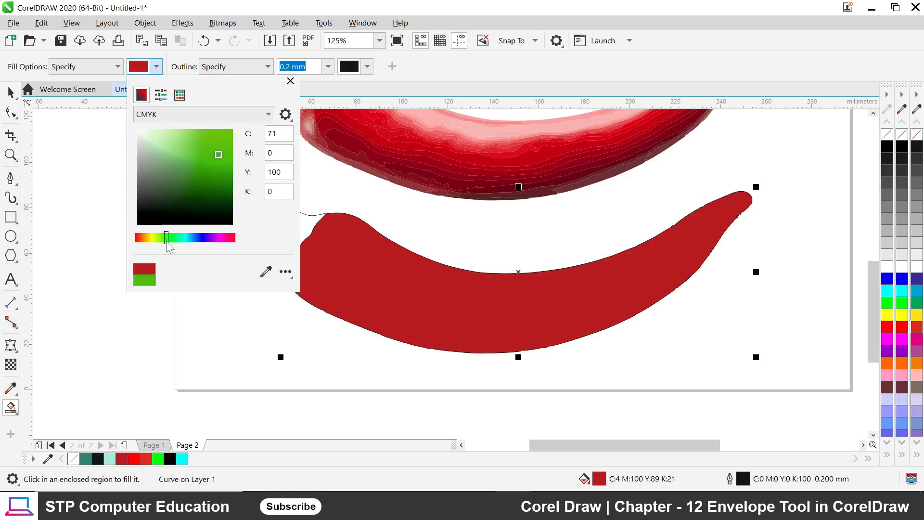
left_click(215, 174)
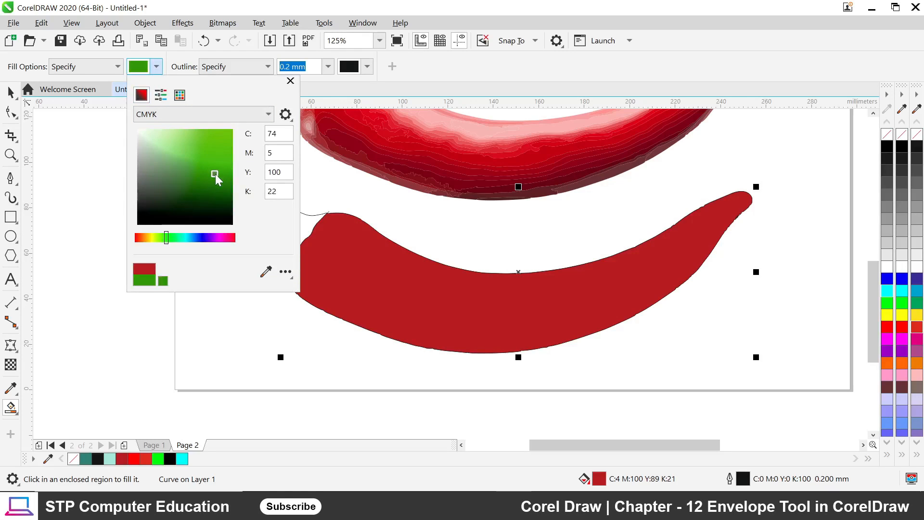
left_click(10, 92)
left_click(107, 188)
scroll(415, 307, "down", 2)
scroll(444, 302, "up", 2)
scroll(437, 307, "down", 1)
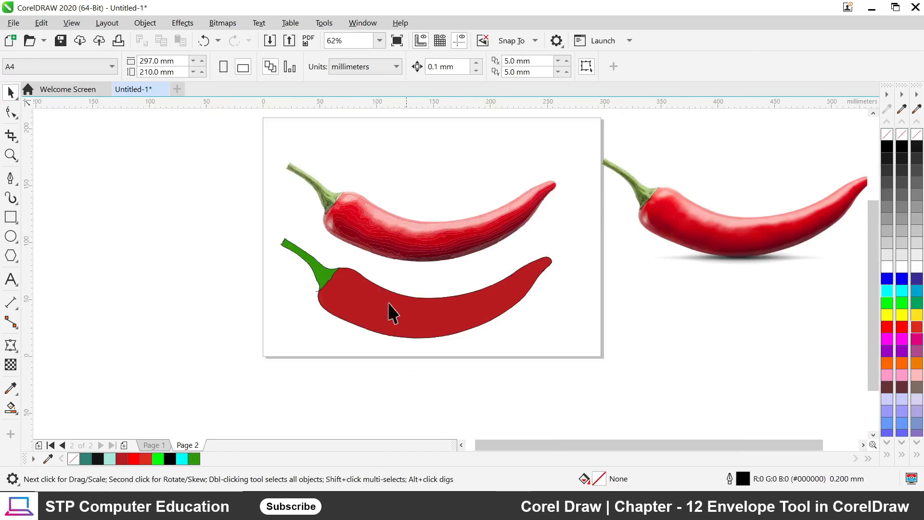
scroll(340, 291, "up", 1)
scroll(345, 268, "down", 1)
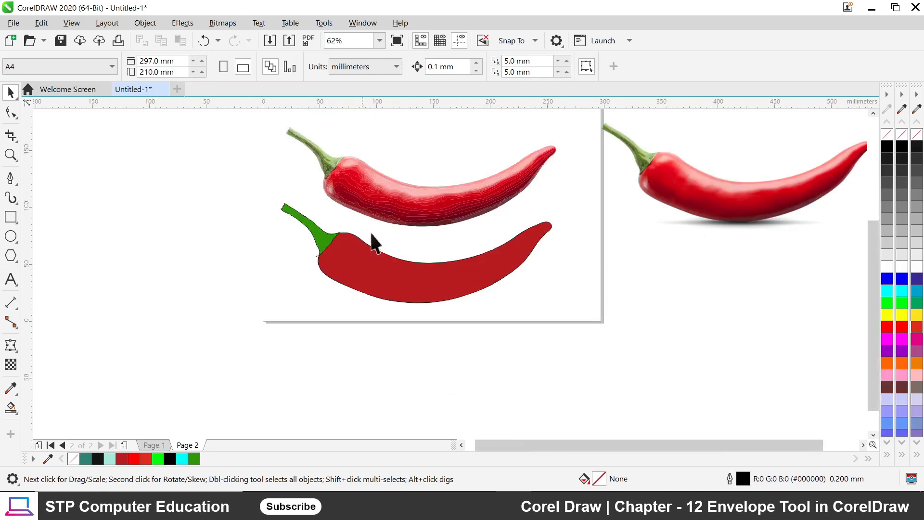
Delete all pieces of the traced chilli above the red and green shapes
scroll(385, 255, "down", 1)
left_click(409, 222)
scroll(417, 224, "up", 2)
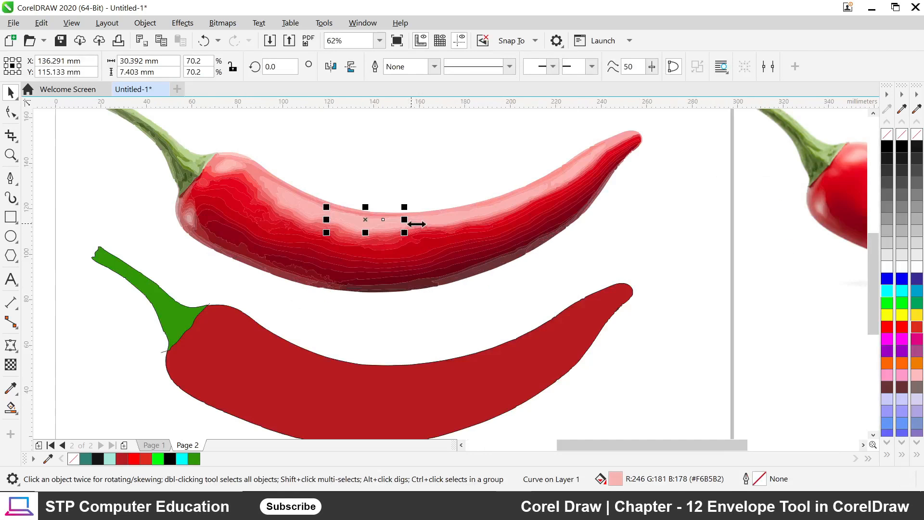
scroll(417, 224, "down", 1)
key("Escape")
mouse_move(241, 135)
left_mouse_down()
mouse_move(491, 265)
mouse_move(548, 268)
left_mouse_up()
key("Delete")
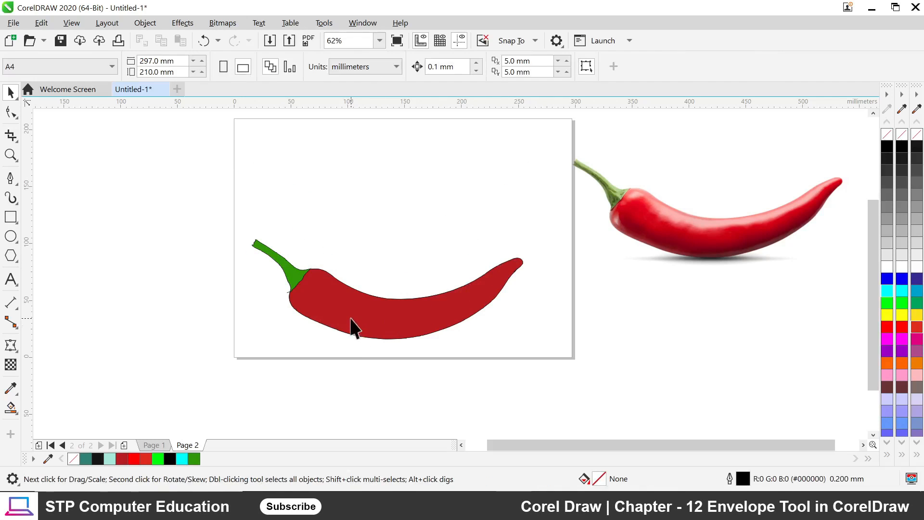
Move the green stem and red body together up to the top of the page, off the original outline
left_click(305, 283)
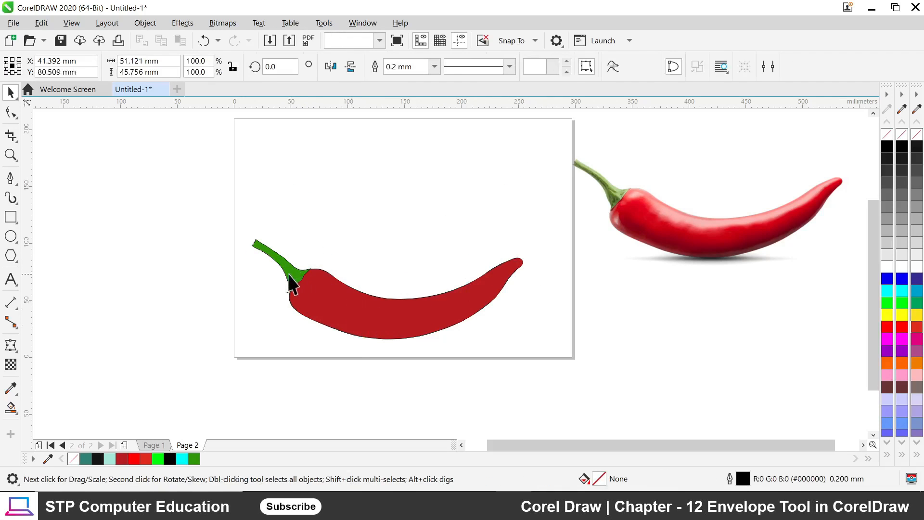
left_click(370, 321, "shift")
left_click_drag(370, 316, 387, 225)
left_click(446, 360)
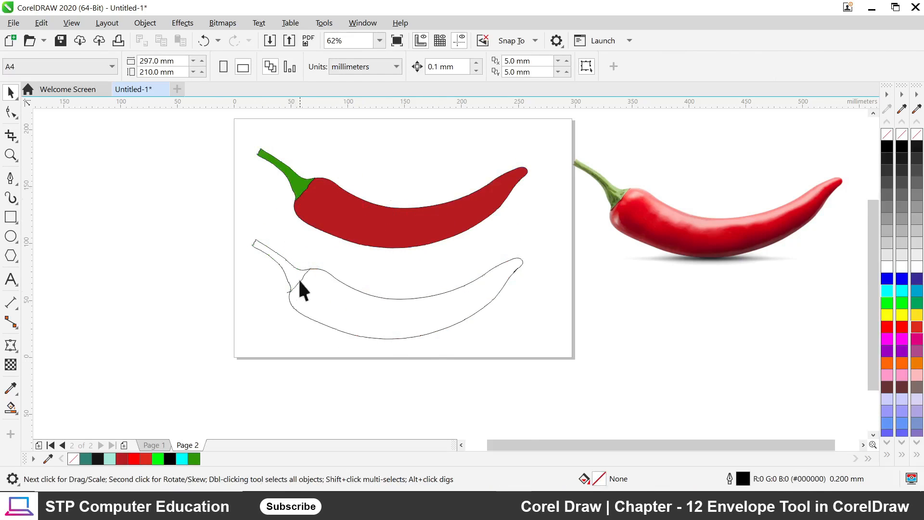
Delete the leftover dividing curve and the original unfilled chilli outline below the coloured shapes
scroll(298, 278, "up", 3)
left_click_drag(301, 283, 317, 306)
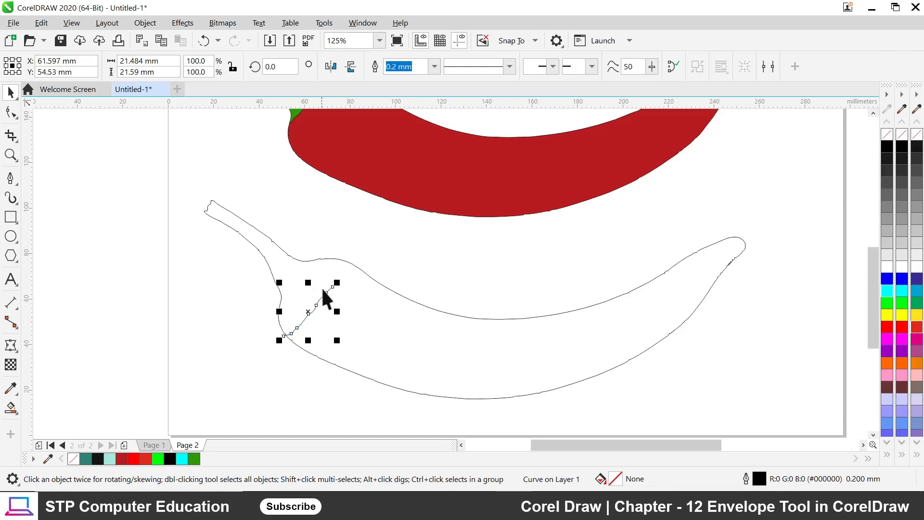
key("Delete")
left_click(353, 318)
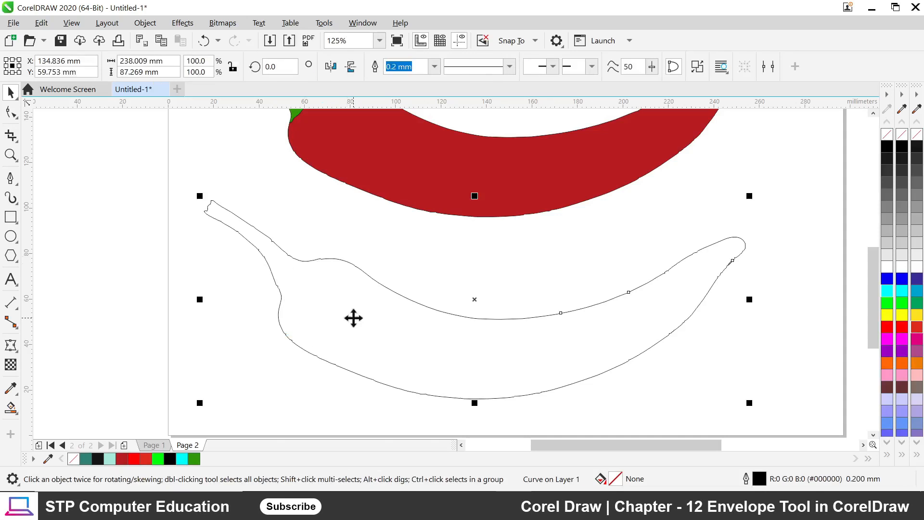
key("Delete")
Select the green stem and the red body in turn to check that they are separate objects
scroll(353, 321, "down", 2)
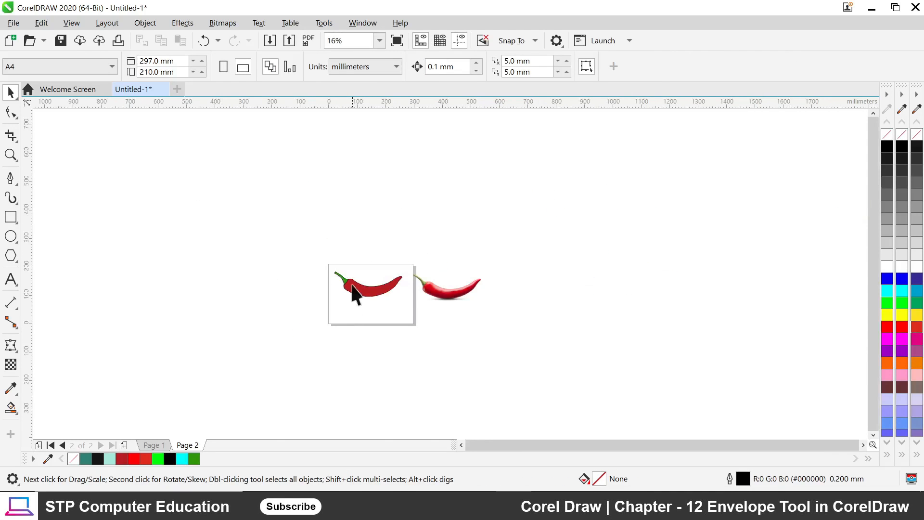
scroll(348, 284, "up", 1)
scroll(353, 288, "up", 1)
left_click(296, 262)
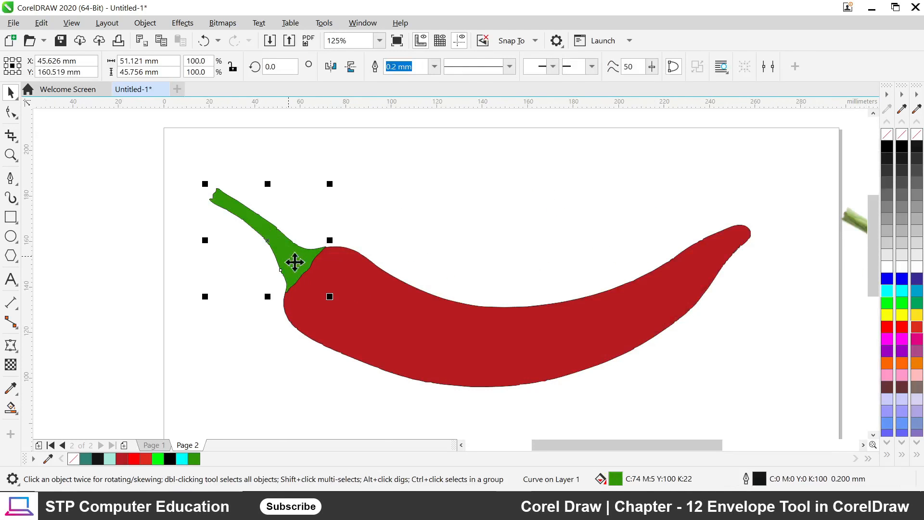
left_click(353, 302)
left_click(243, 215)
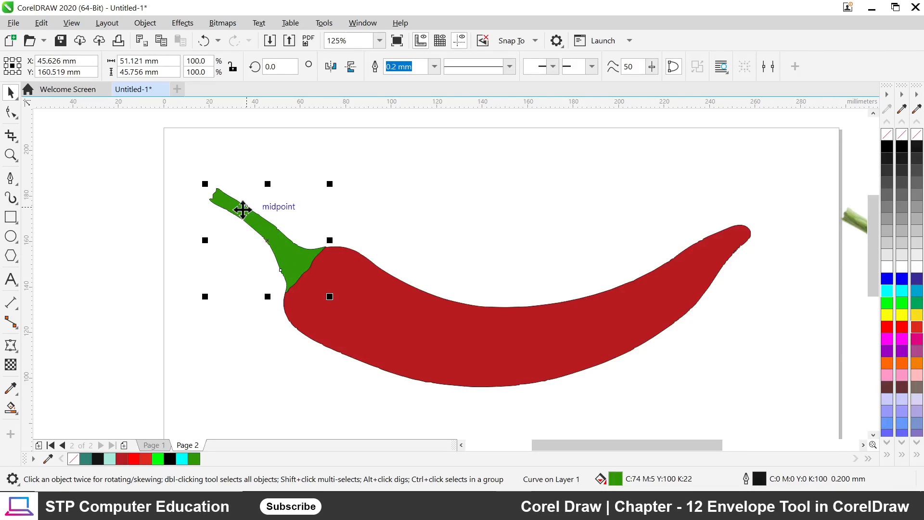
left_click(393, 297)
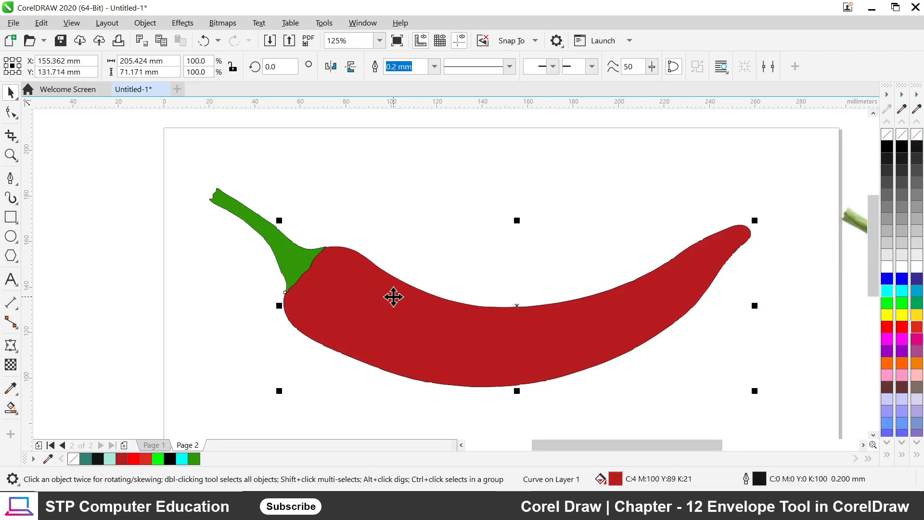
scroll(363, 223, "down", 1)
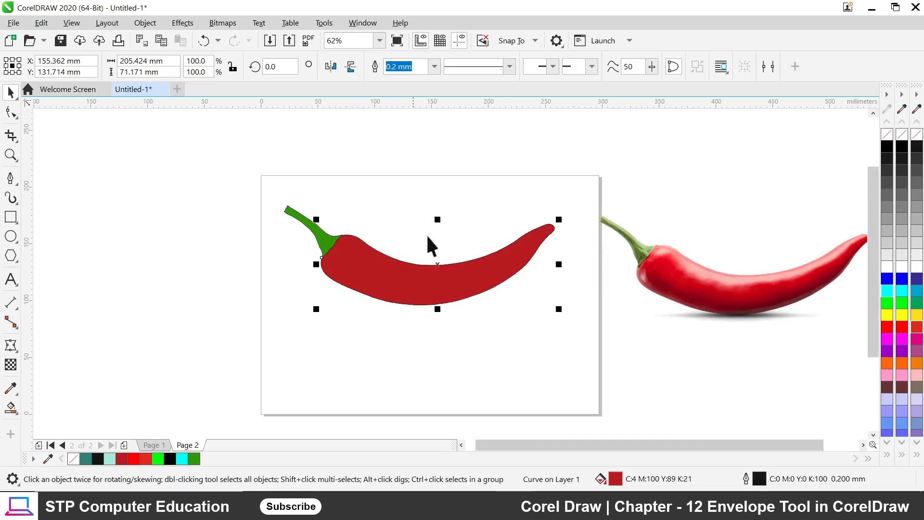
scroll(432, 274, "up", 1)
scroll(386, 293, "down", 1)
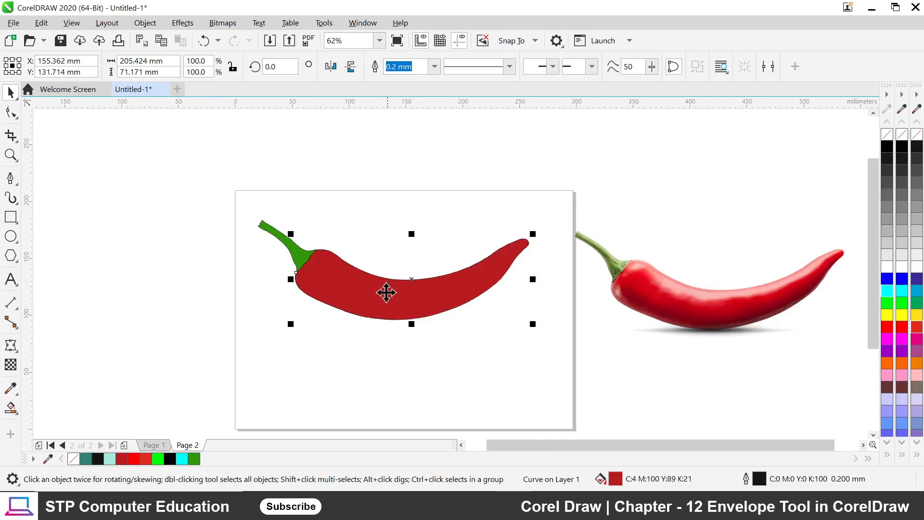
Remove the fill from the stem and body, keeping only their outlines, and check each one separately
left_click(385, 347)
left_click(303, 260)
left_click(365, 301, "shift")
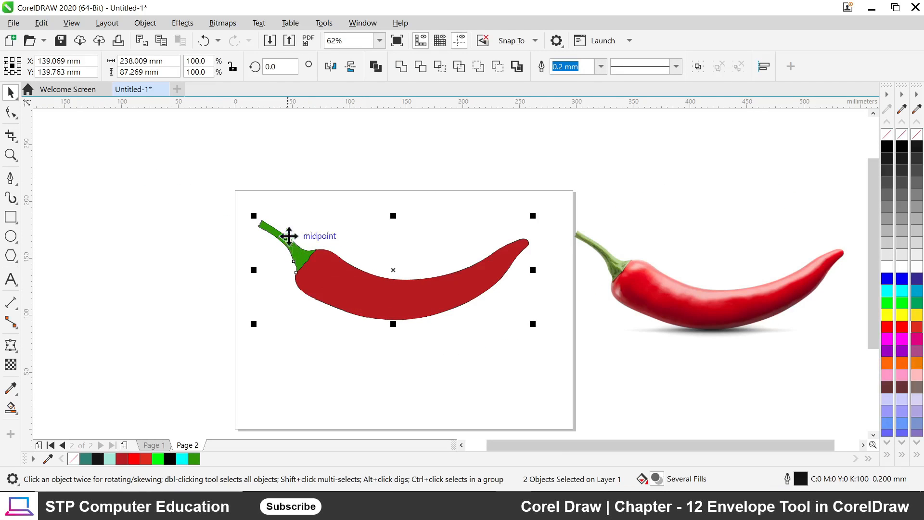
left_click(889, 137)
left_click(348, 235)
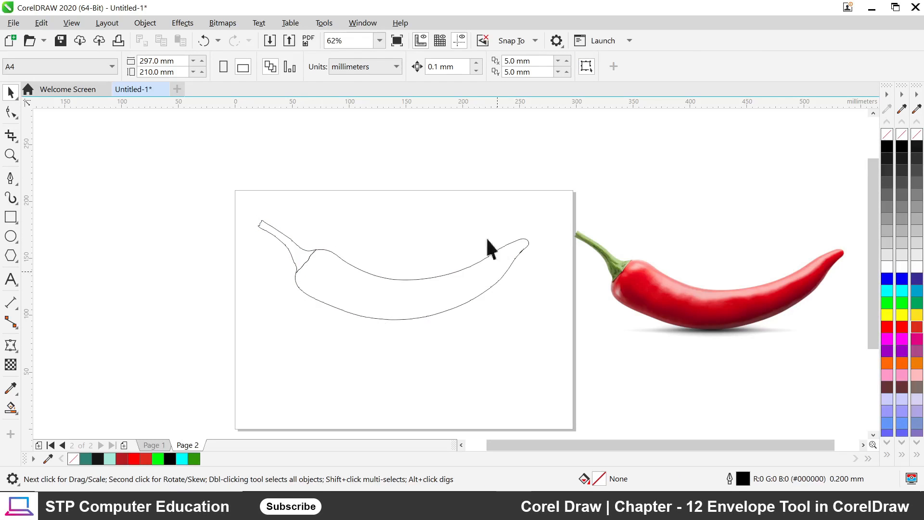
left_click(296, 251)
left_click(407, 233)
left_click(279, 235)
left_click(334, 274)
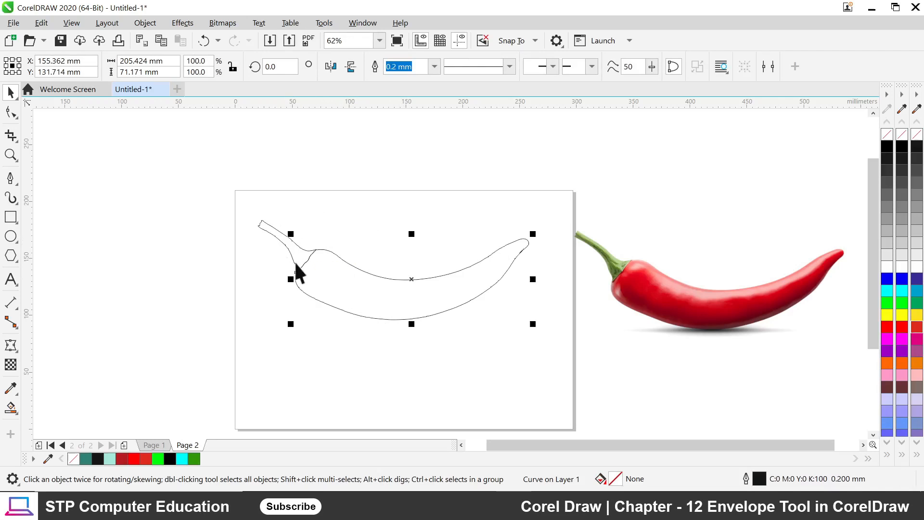
left_click(380, 370)
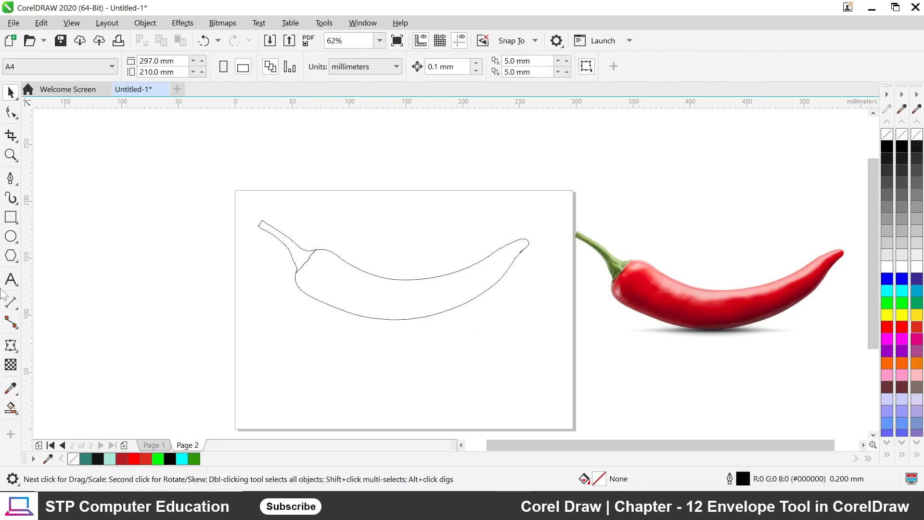
Add the artistic text REDCHILI in Arial 24 pt below the chilli outline
left_click(10, 279)
left_click(350, 367)
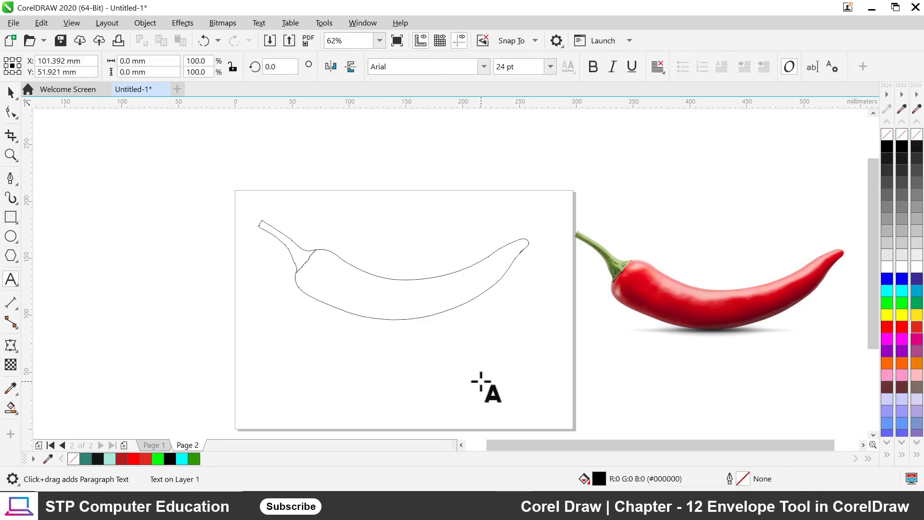
type("REDCHILI")
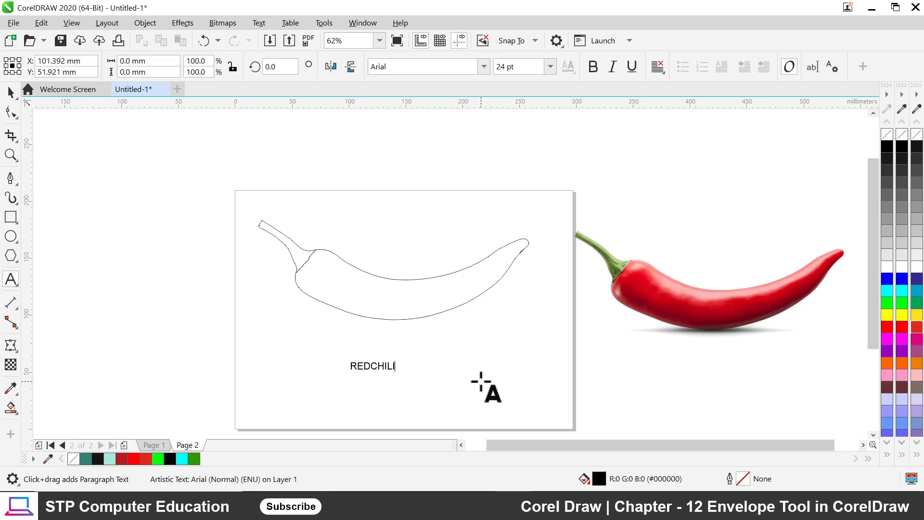
key("Escape")
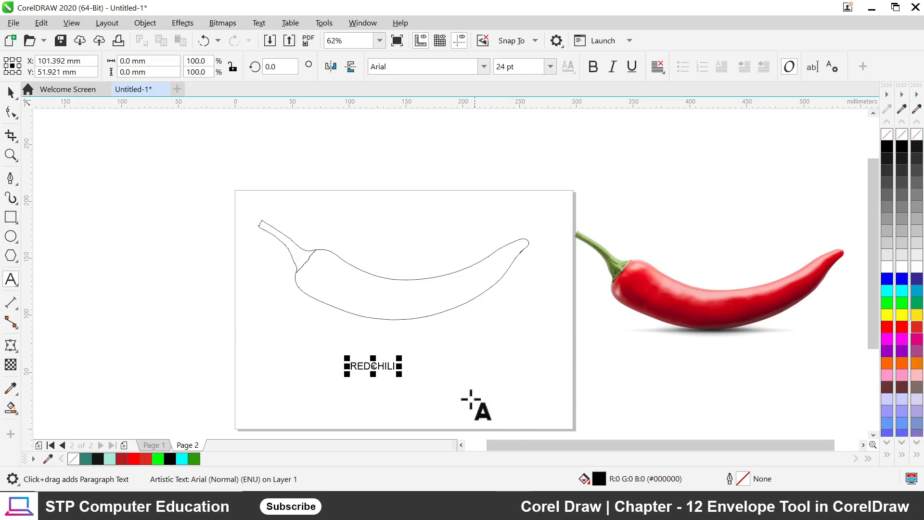
Enlarge the REDCHILI text to about 134.8 × 22.2 mm and place it beneath the chilli body
left_click(10, 91)
left_click(380, 370)
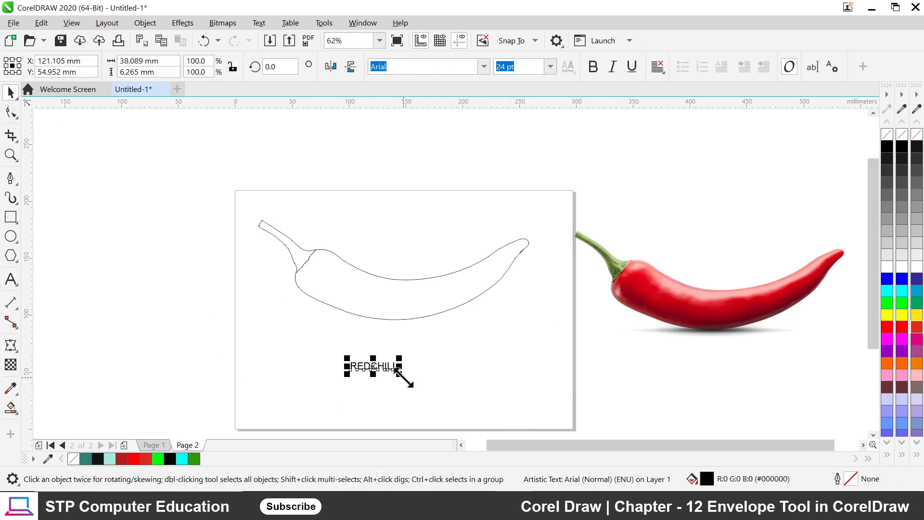
left_click_drag(400, 374, 513, 426)
left_click_drag(427, 386, 407, 372)
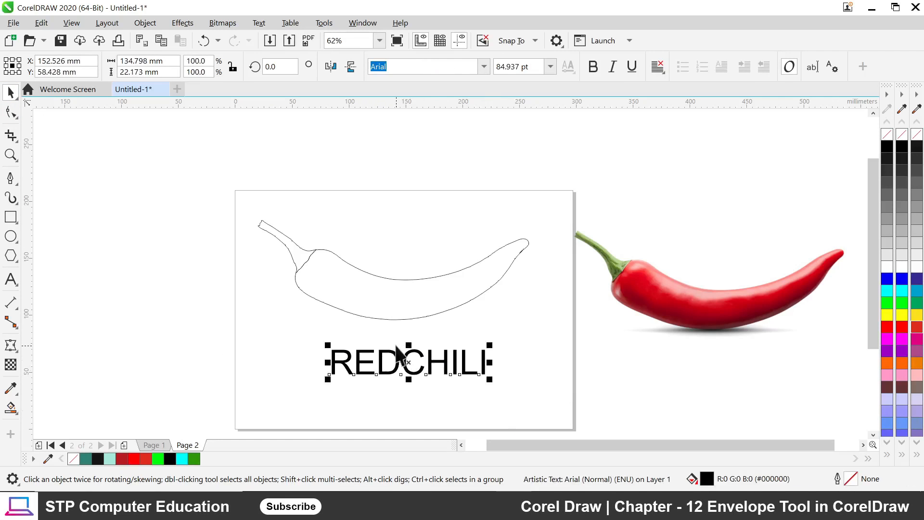
Set the REDCHILI text in Cooper Black and centre it closer beneath the chilli outline
left_click(484, 67)
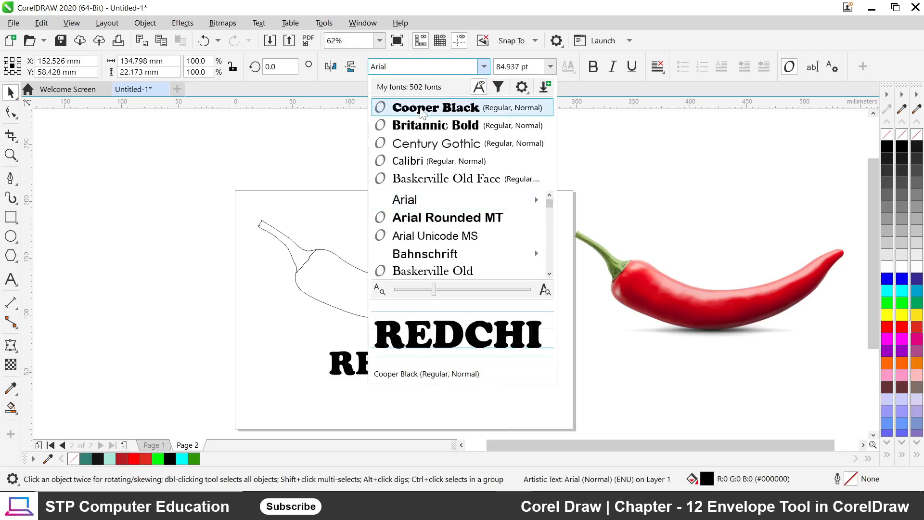
left_click(423, 105)
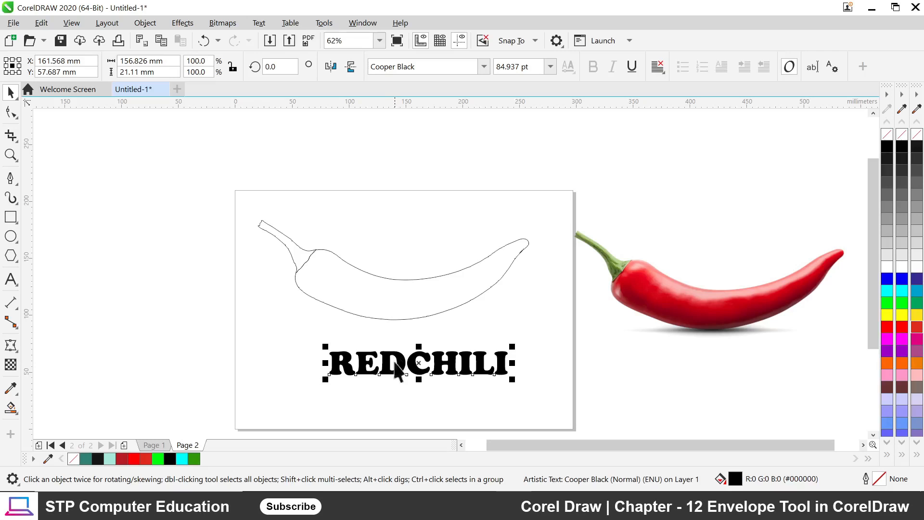
left_click_drag(408, 363, 393, 354)
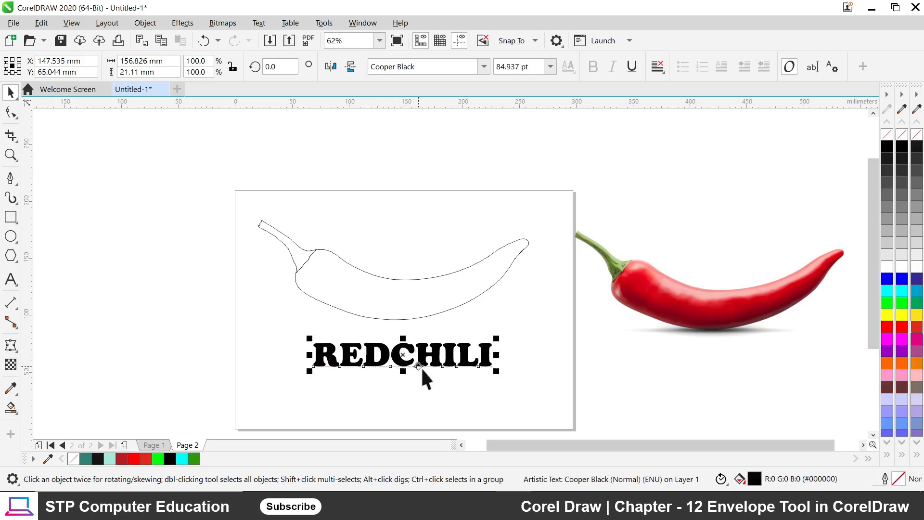
Create an envelope on the REDCHILI text from the chilli body's outline with the Envelope tool
left_click(16, 347)
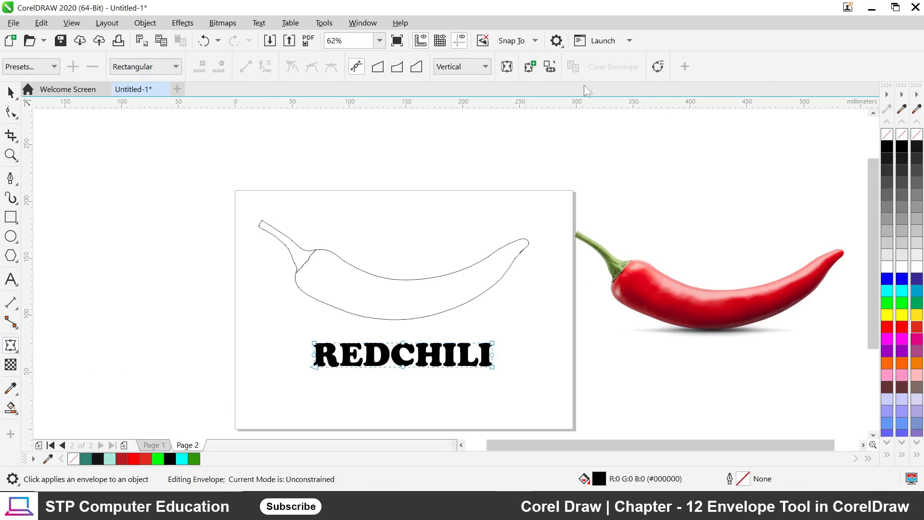
left_click(551, 71)
left_click(337, 270)
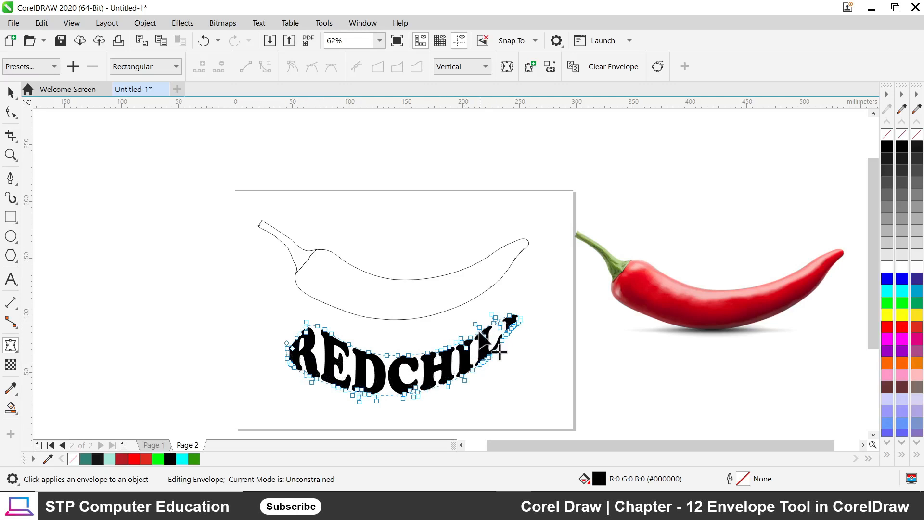
Try the Putty, Original and Horizontal mapping modes on the text's envelope and return it to Vertical
left_click(478, 68)
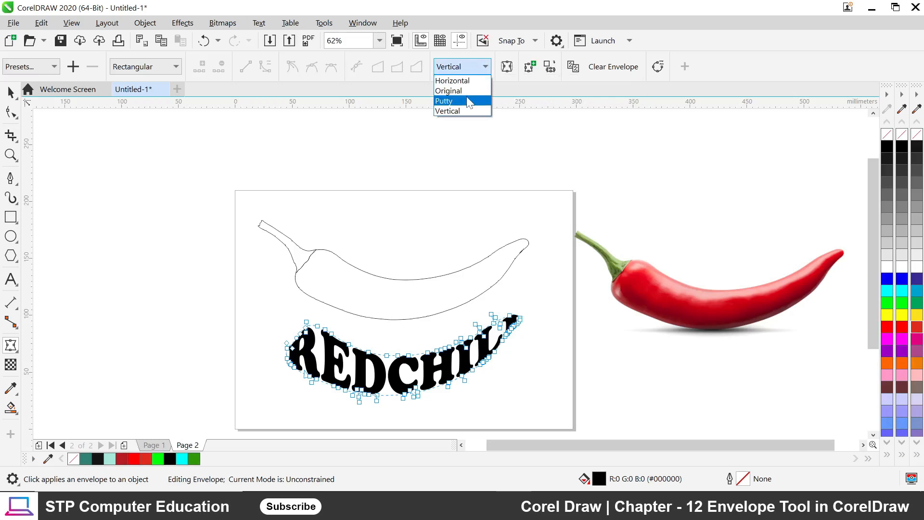
left_click(469, 100)
left_click(466, 67)
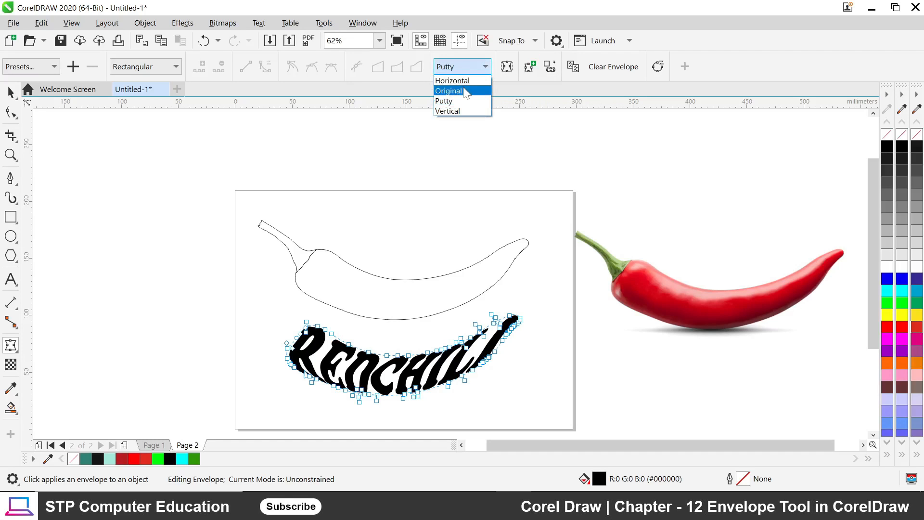
left_click(466, 91)
left_click(464, 67)
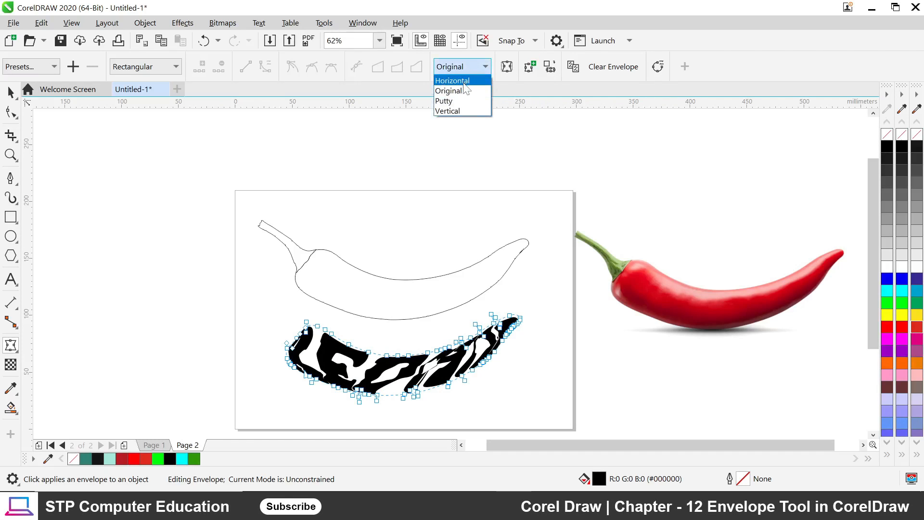
left_click(464, 81)
left_click(465, 68)
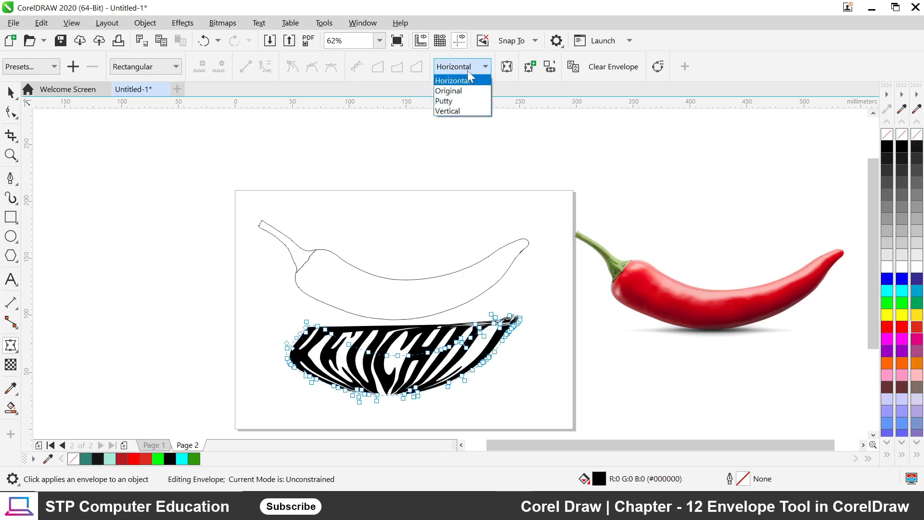
left_click(461, 110)
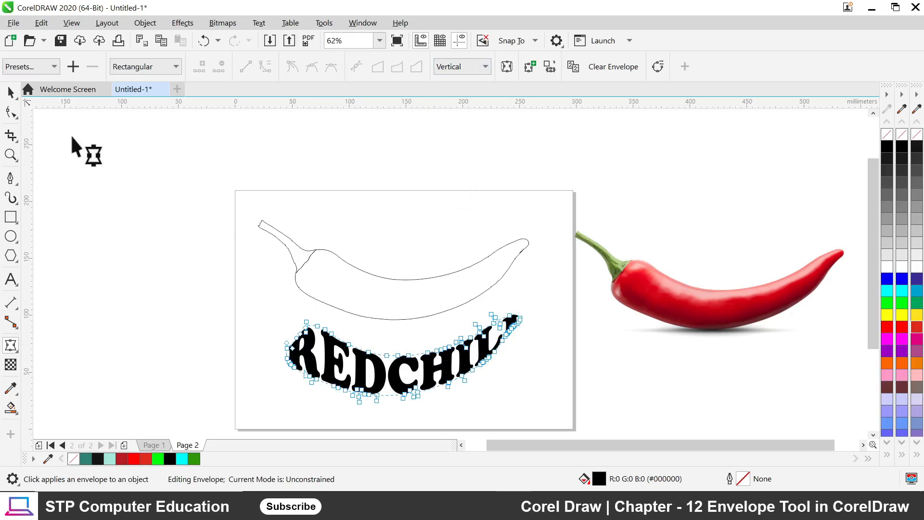
Move the enveloped REDCHILI text up into the chilli body outline
left_click(10, 92)
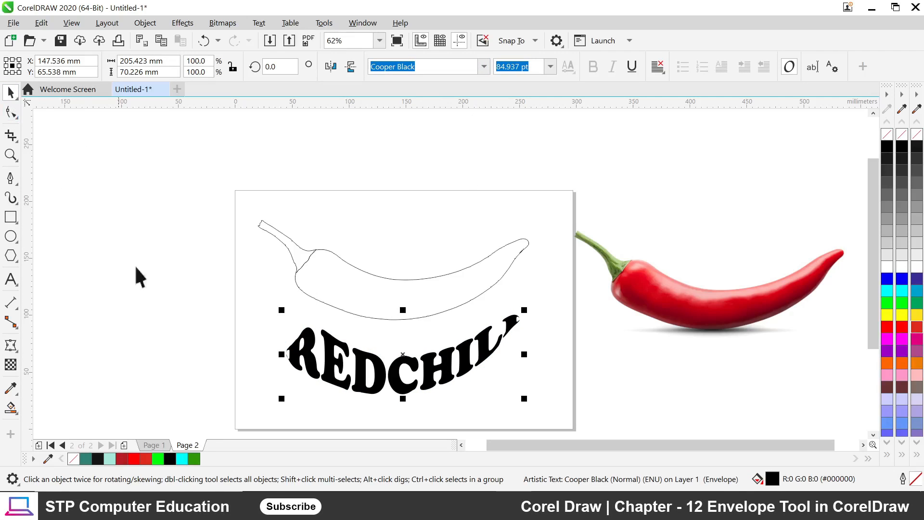
left_click_drag(404, 355, 415, 284)
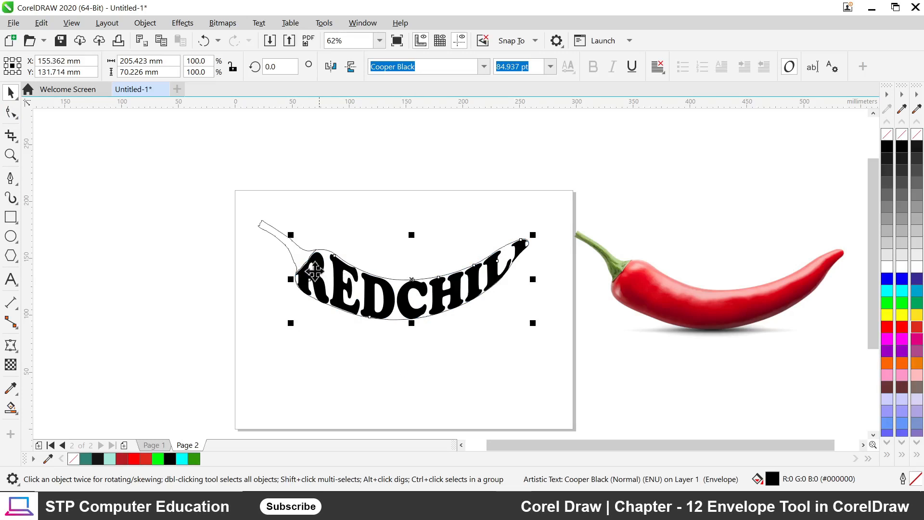
scroll(309, 265, "up", 5)
scroll(347, 268, "down", 3)
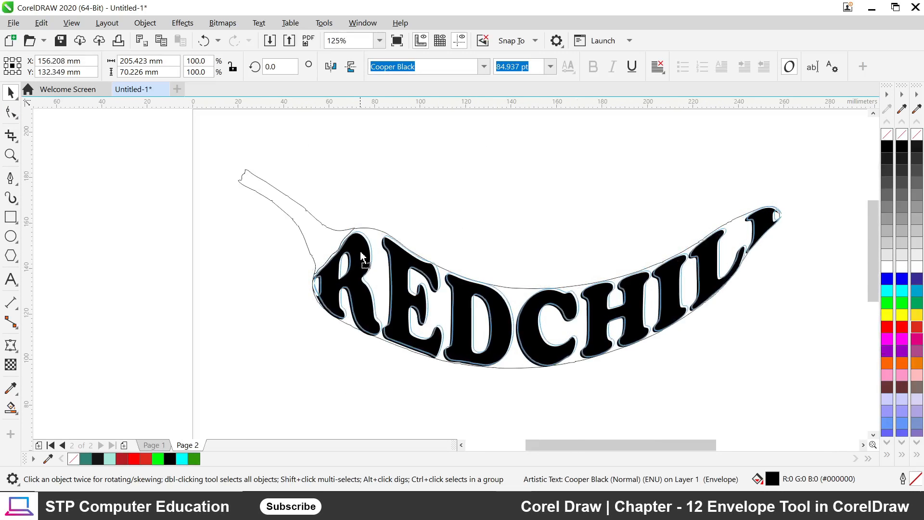
left_click(359, 253)
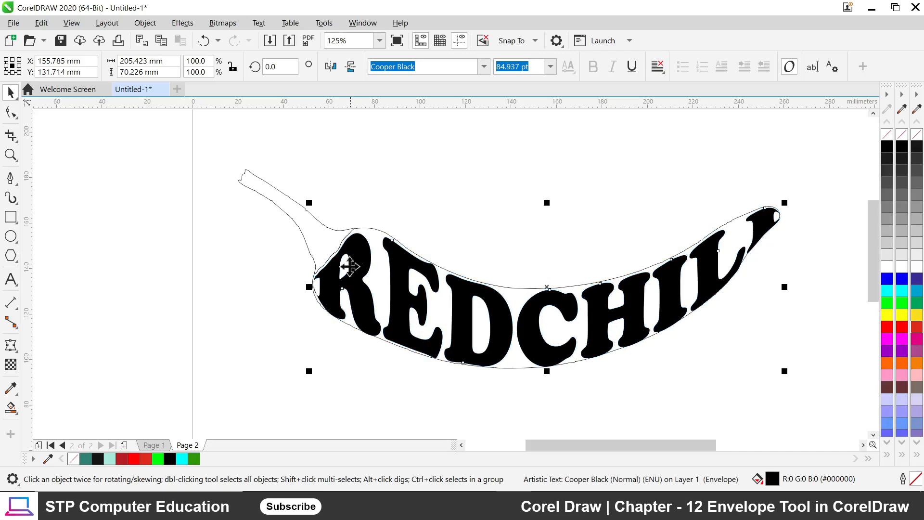
Nudge the REDCHILI text slightly up and left to fine-tune its fit within the body outline
scroll(441, 332, "down", 2)
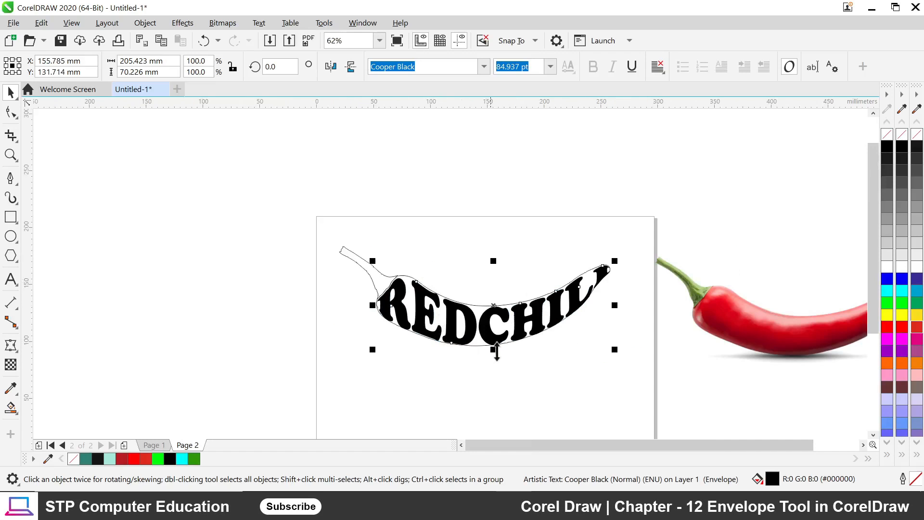
scroll(450, 338, "down", 1)
scroll(441, 345, "up", 1)
scroll(441, 344, "up", 1)
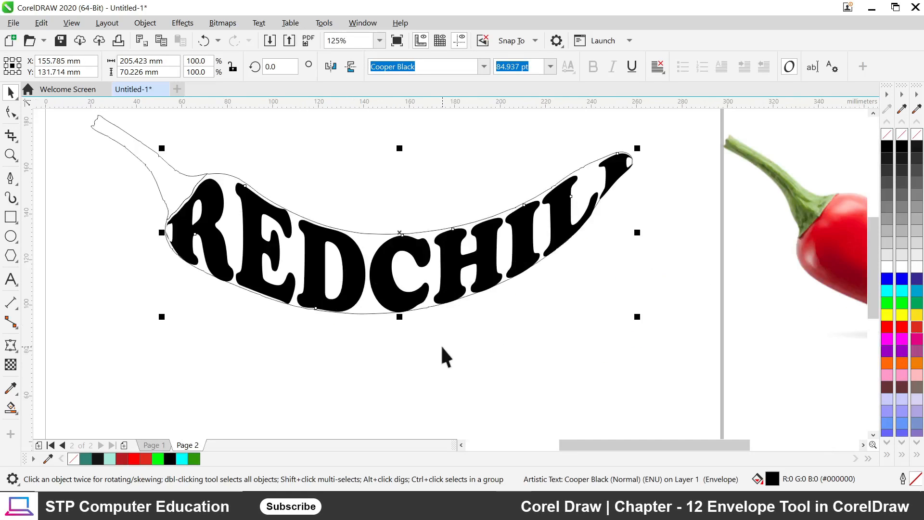
scroll(395, 236, "up", 1)
scroll(403, 255, "down", 1)
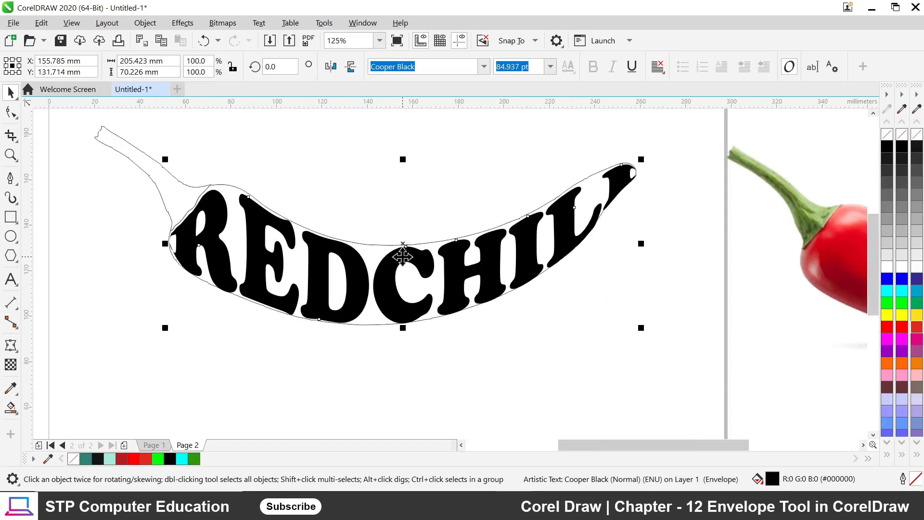
key("Up")
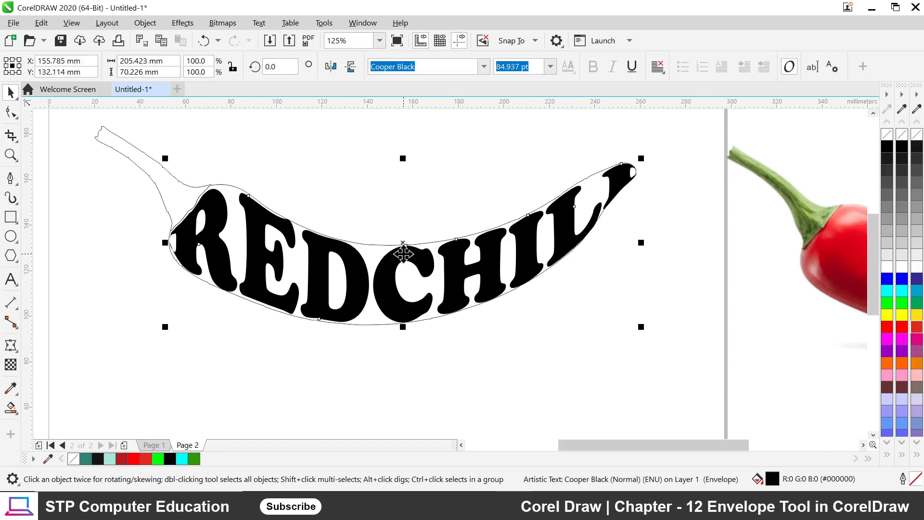
key("Down")
key("Left")
key("Left")
key("Left")
key("Left")
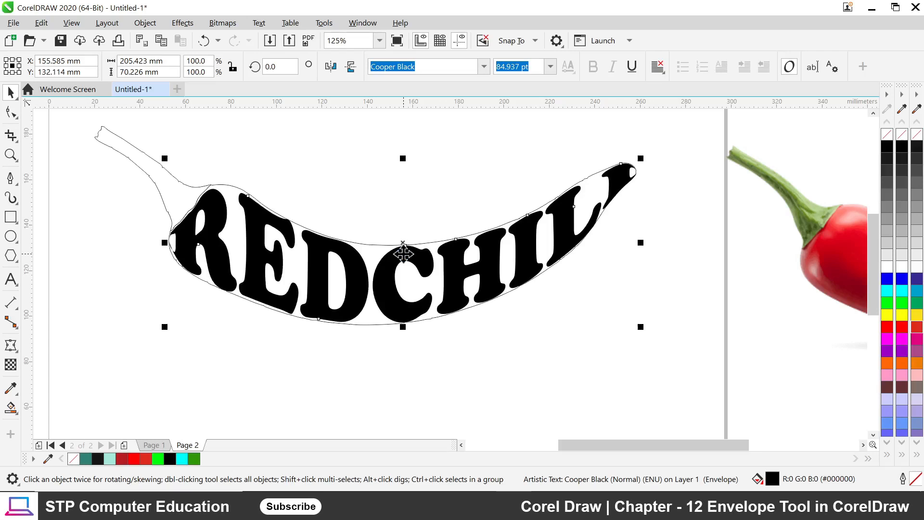
key("Up")
key("Up")
key("Up")
key("Up")
key("Down")
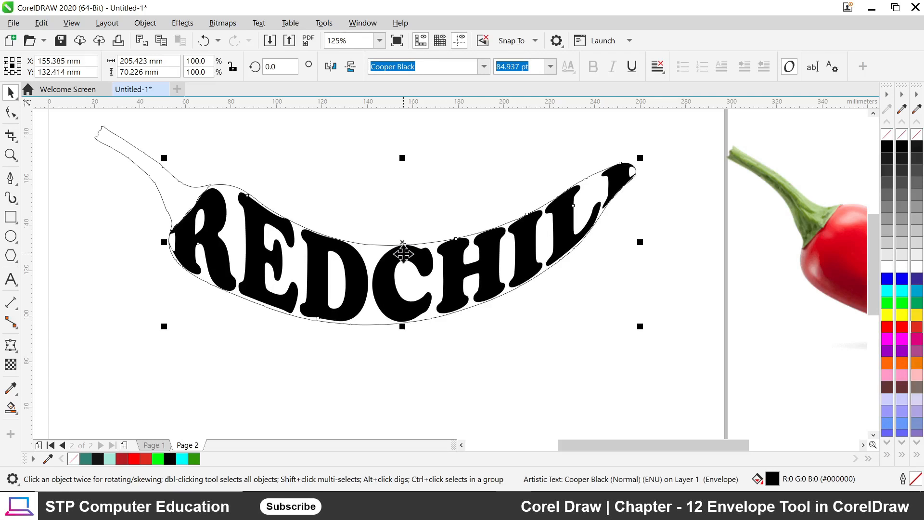
Pull the chilli body outline away from the lettering and delete it, keeping the stem outline
left_click(388, 385)
scroll(417, 276, "down", 2)
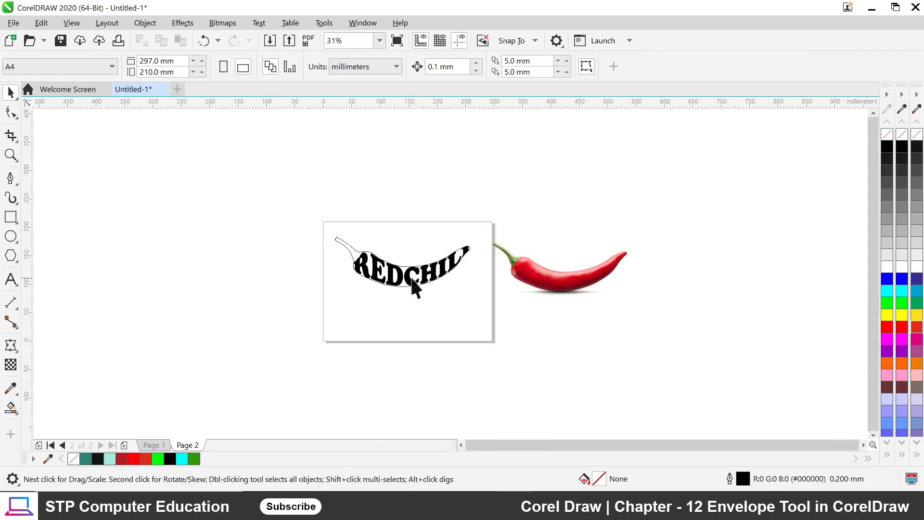
scroll(415, 275, "up", 2)
scroll(437, 295, "down", 2)
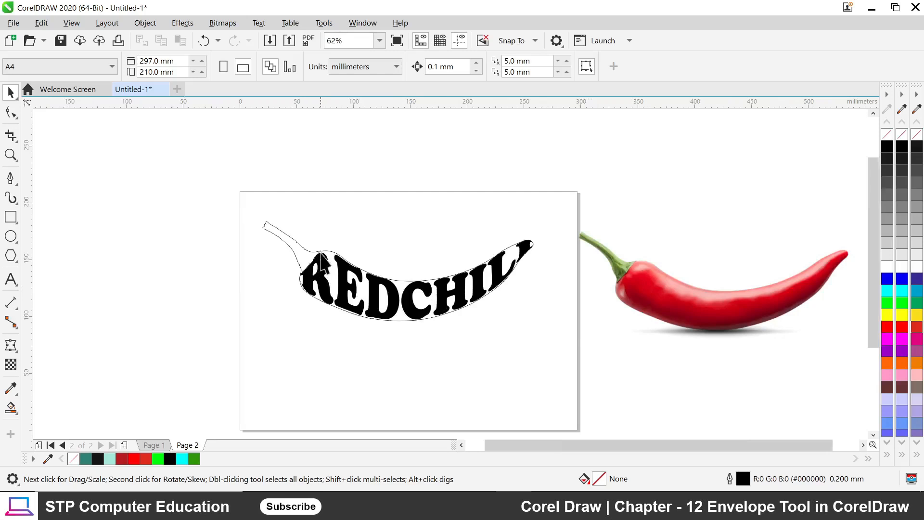
scroll(321, 260, "up", 2)
scroll(309, 249, "up", 2)
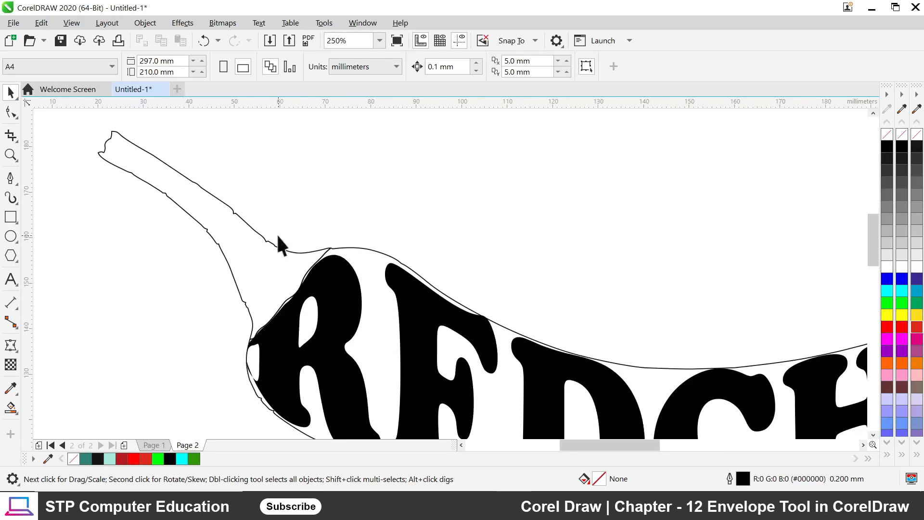
scroll(282, 243, "down", 2)
left_click(324, 251)
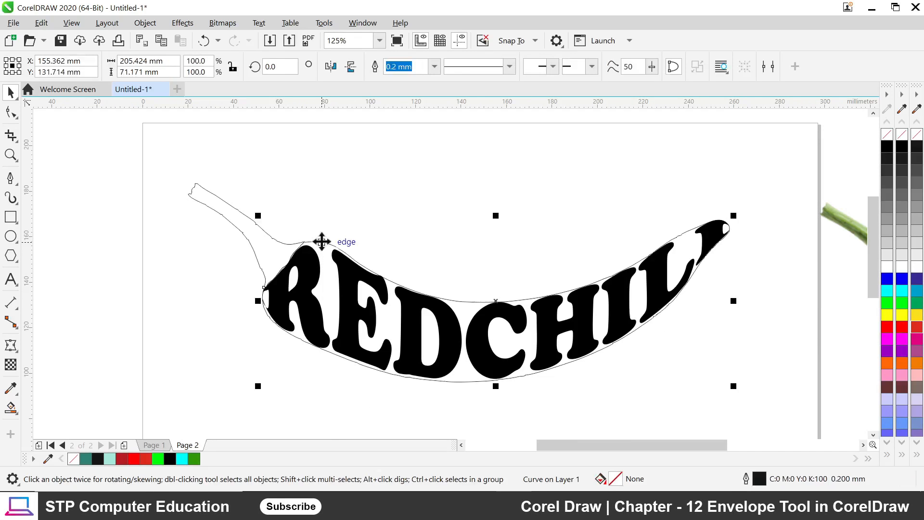
left_click_drag(324, 244, 354, 140)
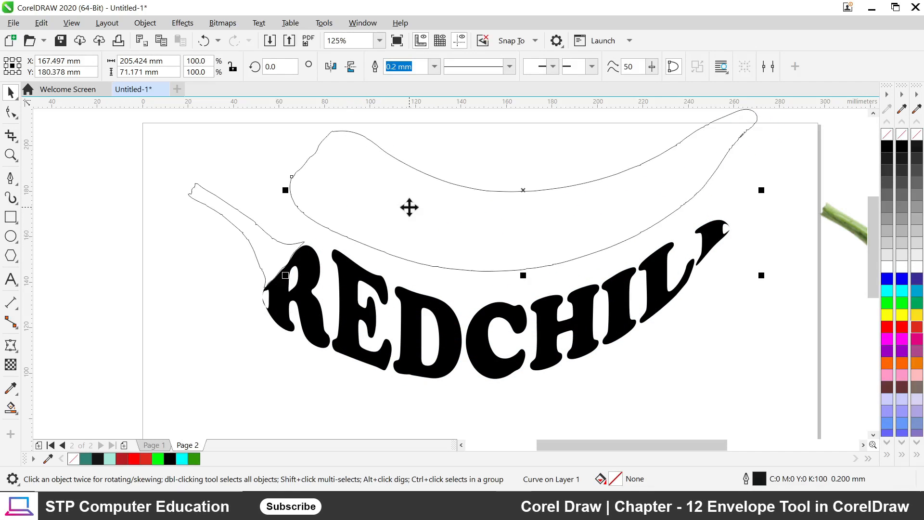
key("Delete")
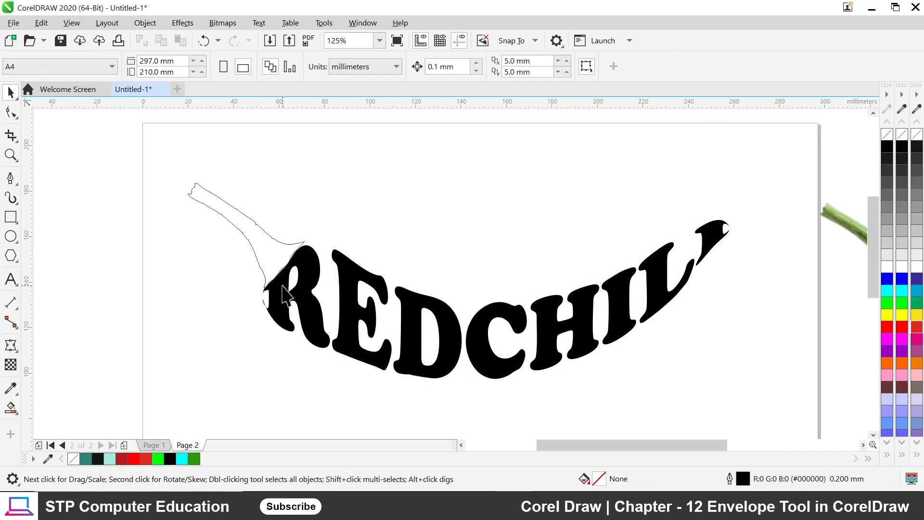
Select the REDCHILI text and the stem outline in turn to check that they are separate objects
scroll(303, 291, "down", 2)
scroll(289, 299, "up", 4)
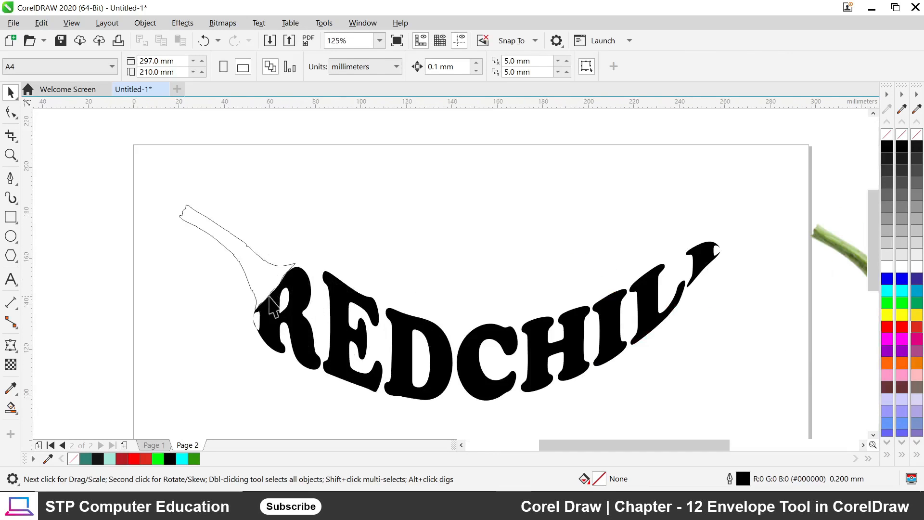
left_click(304, 310)
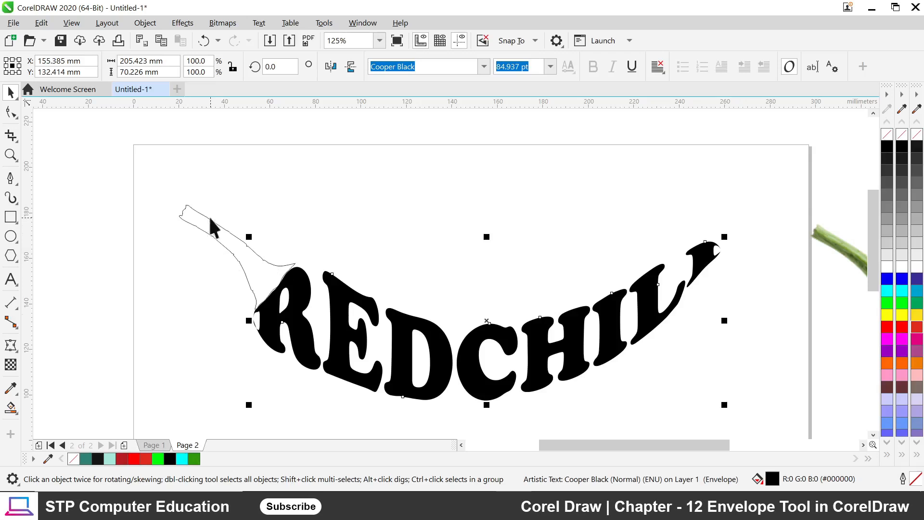
left_click(215, 232)
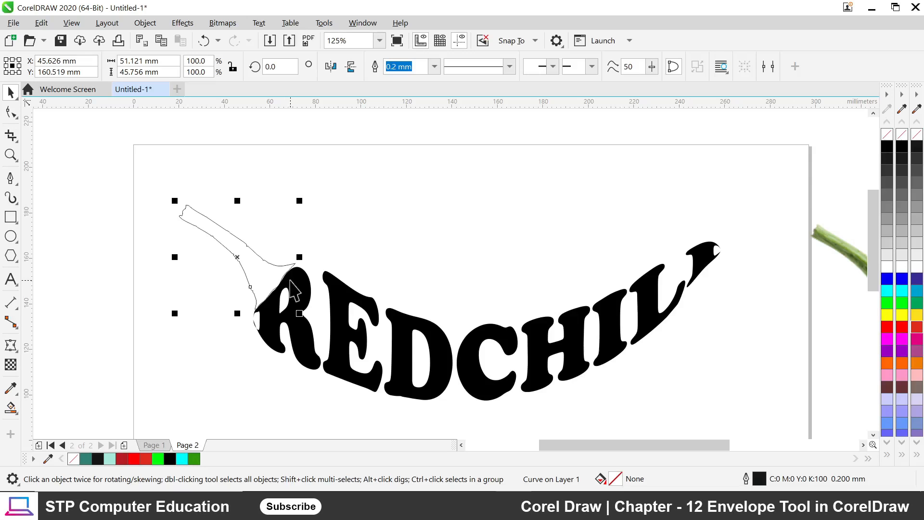
scroll(292, 289, "down", 1)
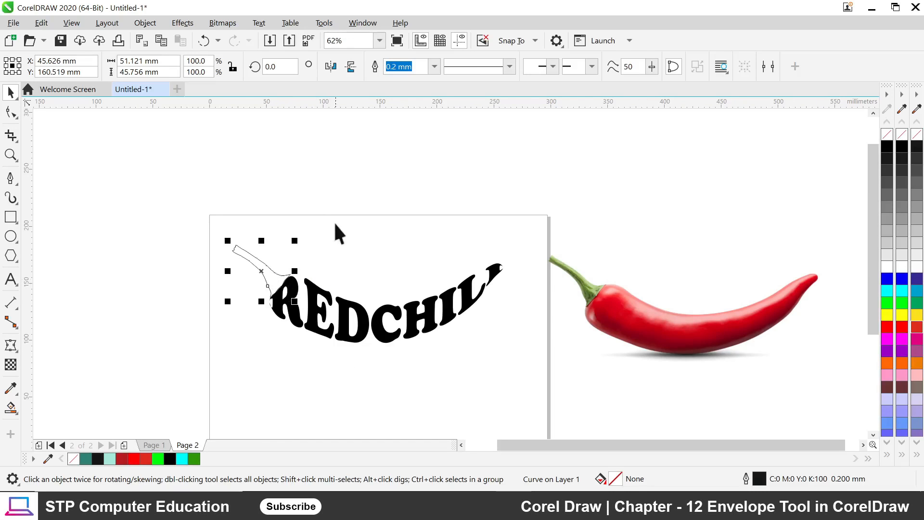
scroll(336, 224, "down", 1)
scroll(326, 264, "up", 1)
Draw two overlapping ellipses below the lettering, together spanning about 105 × 56 mm
left_click(8, 242)
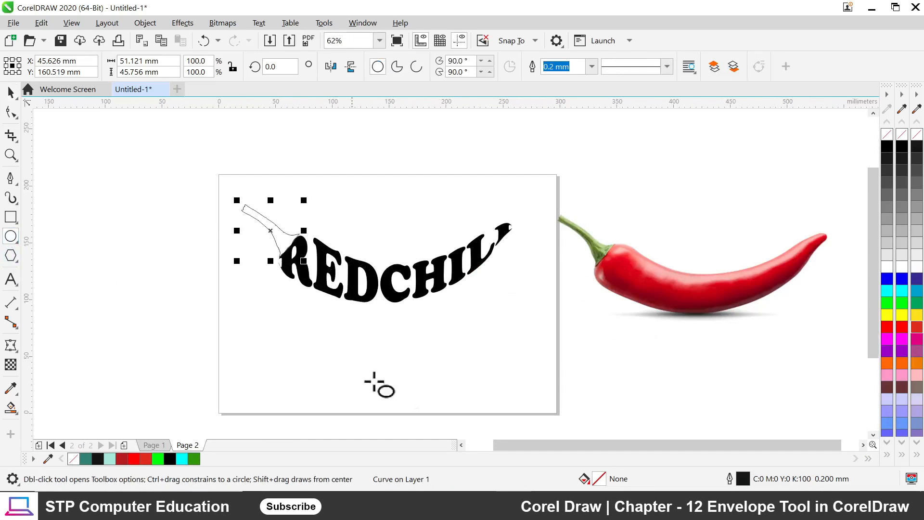
left_click_drag(286, 321, 363, 373)
left_click_drag(355, 318, 370, 370)
left_click(15, 94)
left_click(460, 354)
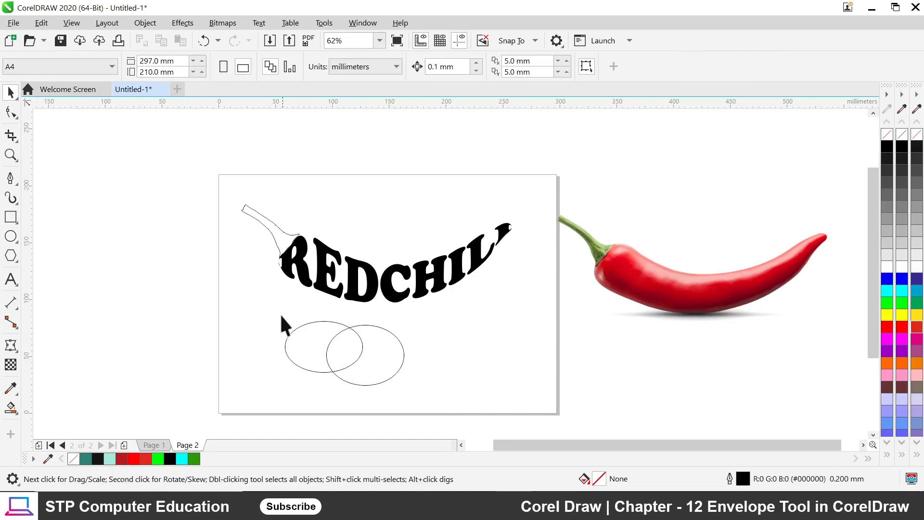
Weld the two overlapping ellipses into one test shape and delete it
left_click_drag(430, 395, 434, 402)
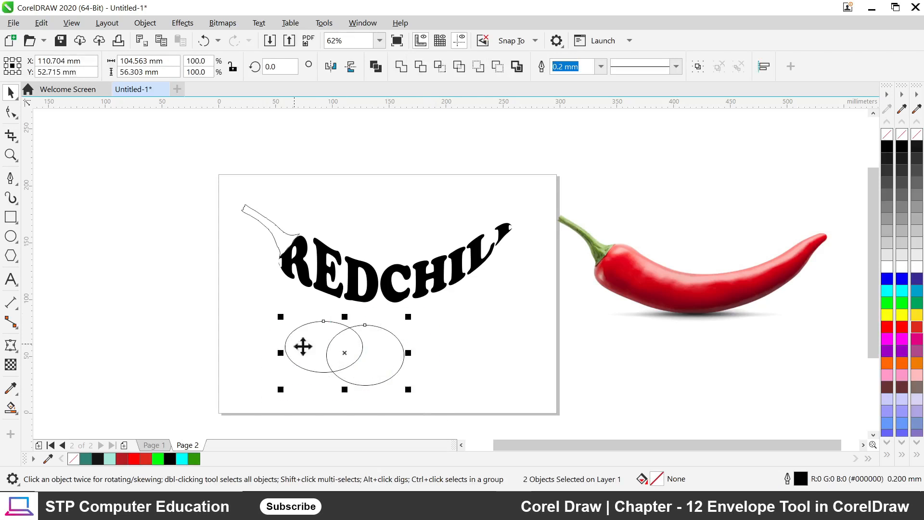
left_click(401, 67)
left_click_drag(419, 378, 447, 381)
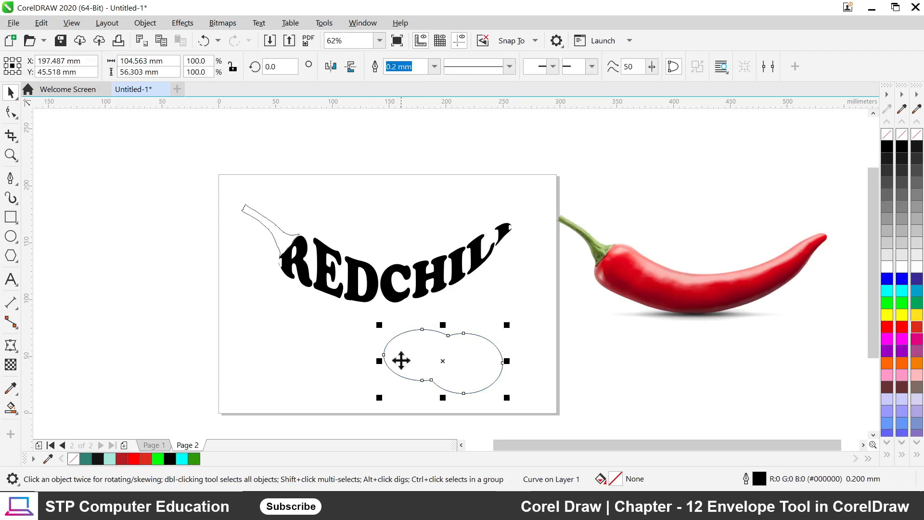
left_click(470, 375)
key("Delete")
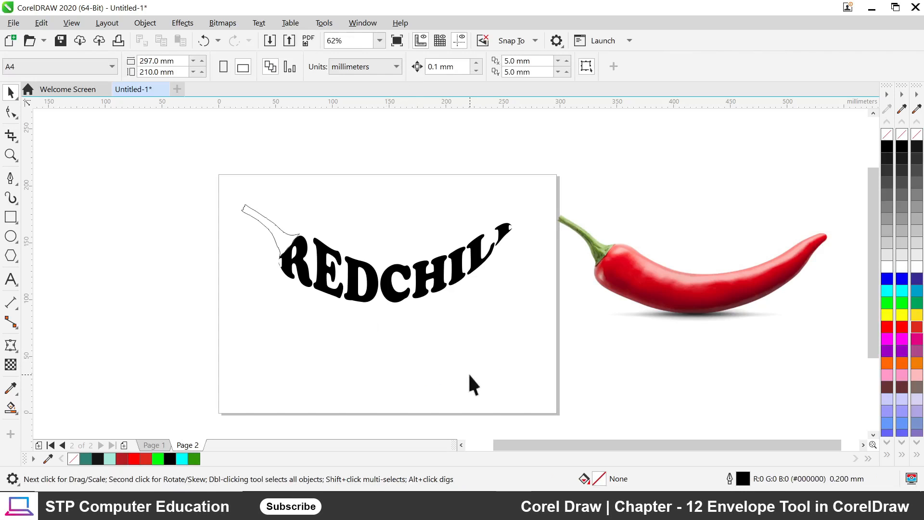
Select the REDCHILI lettering and examine how its letter R meets the stem outline
left_click(301, 277)
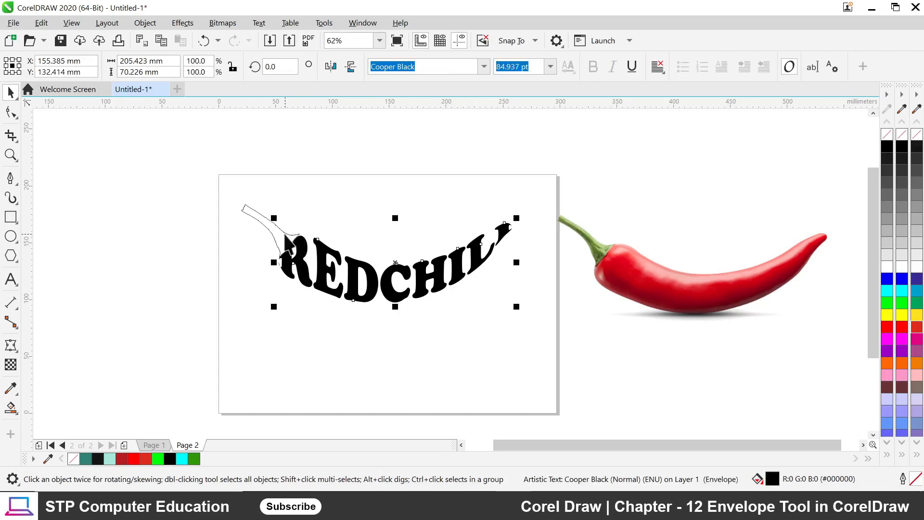
scroll(284, 243, "up", 4)
scroll(257, 226, "down", 4)
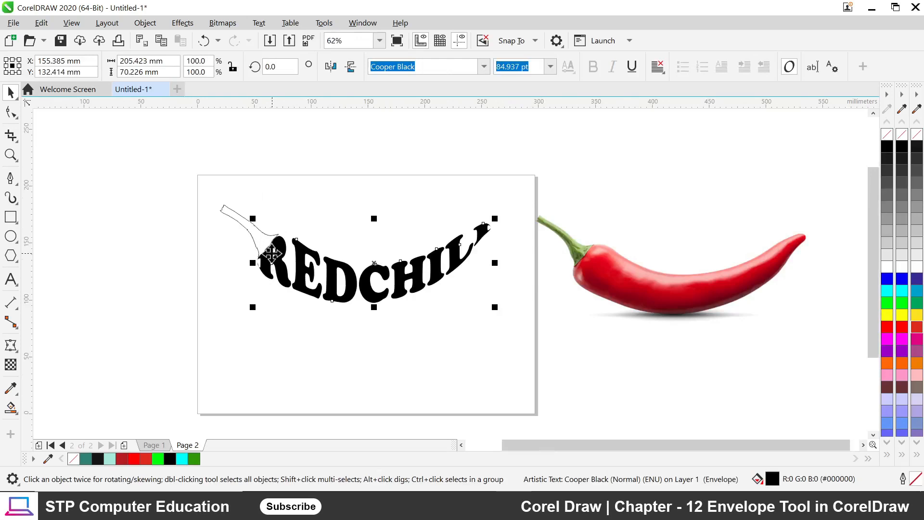
left_click(258, 325)
scroll(273, 228, "up", 2)
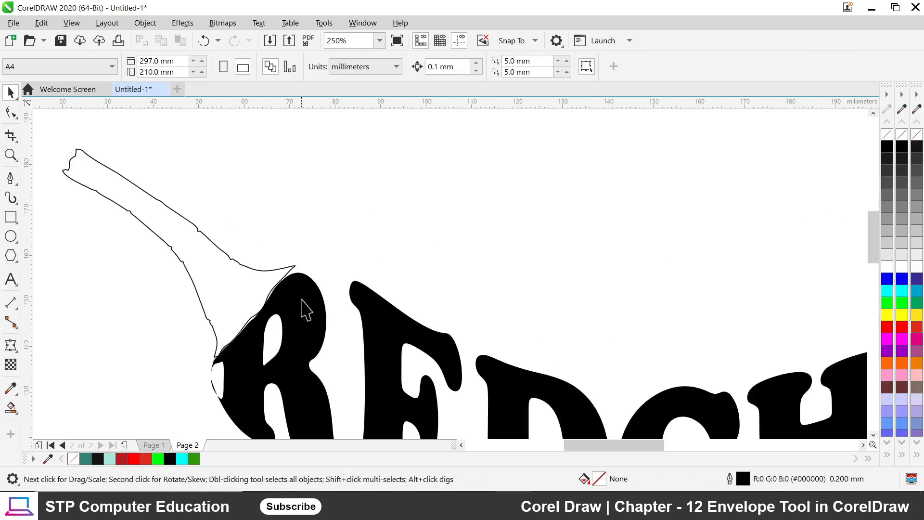
left_click(298, 296)
scroll(303, 306, "down", 2)
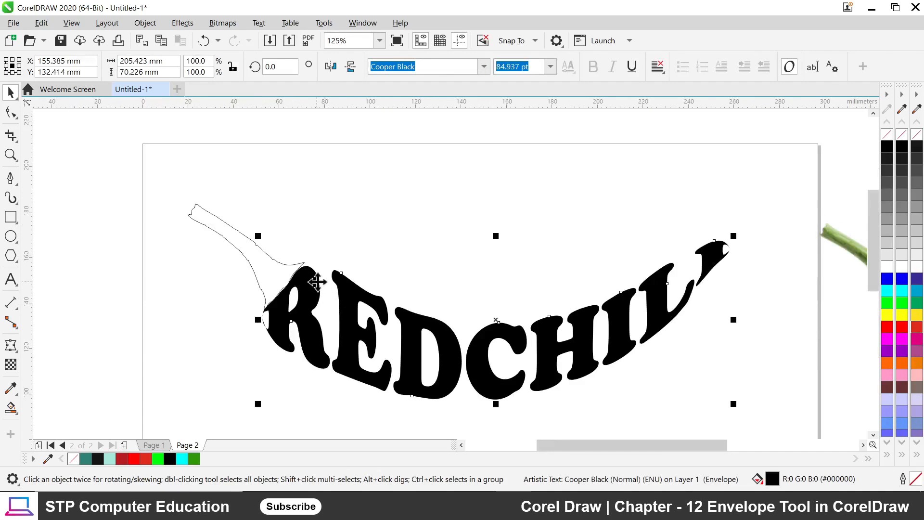
scroll(318, 278, "down", 1)
scroll(318, 278, "up", 1)
scroll(339, 288, "up", 1)
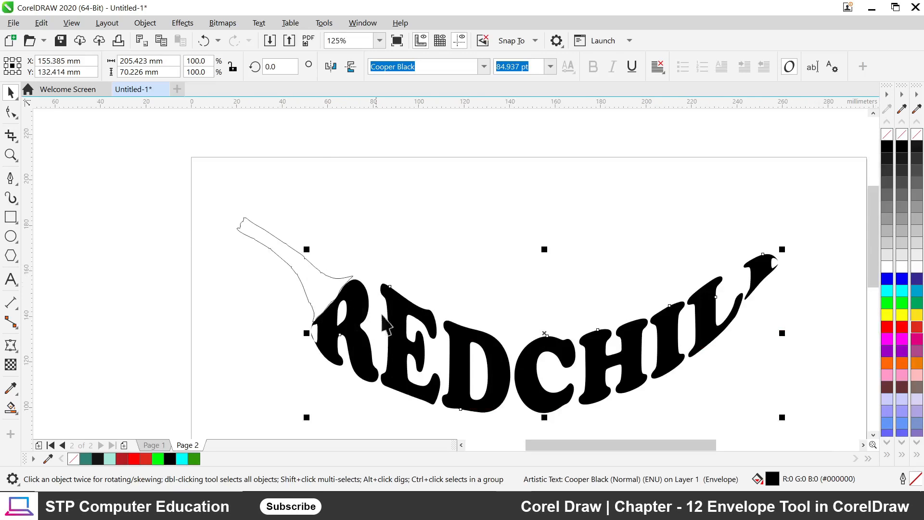
scroll(397, 318, "down", 1)
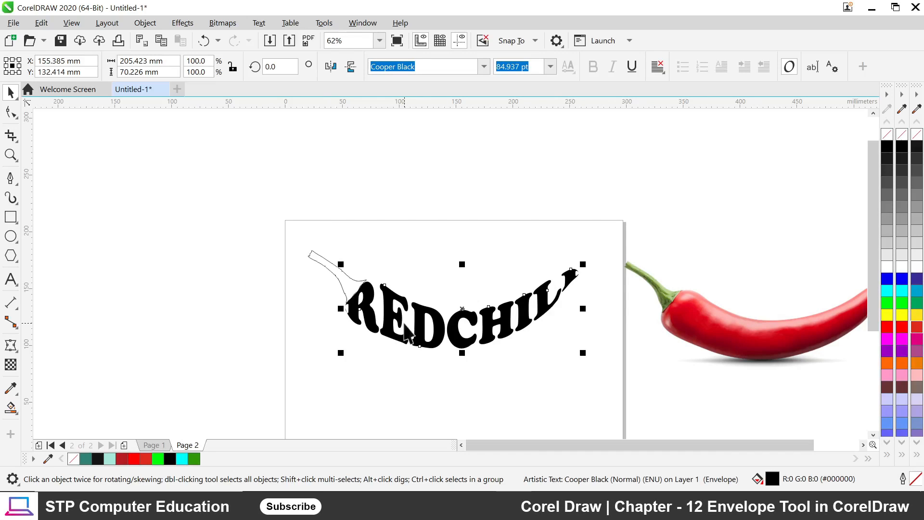
scroll(462, 344, "up", 1)
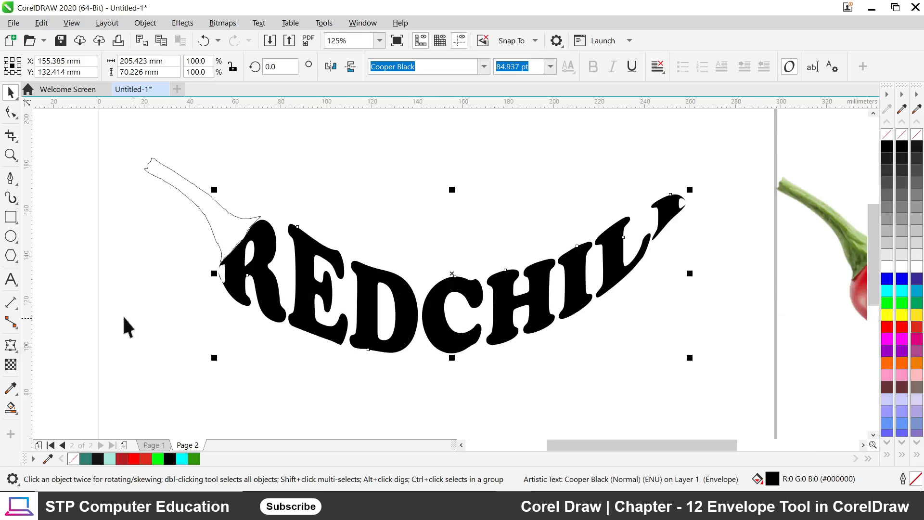
Check whether the enveloped REDCHILI lettering is still editable as text, cancelling the text editor without changes
left_click(11, 279)
left_click(329, 295)
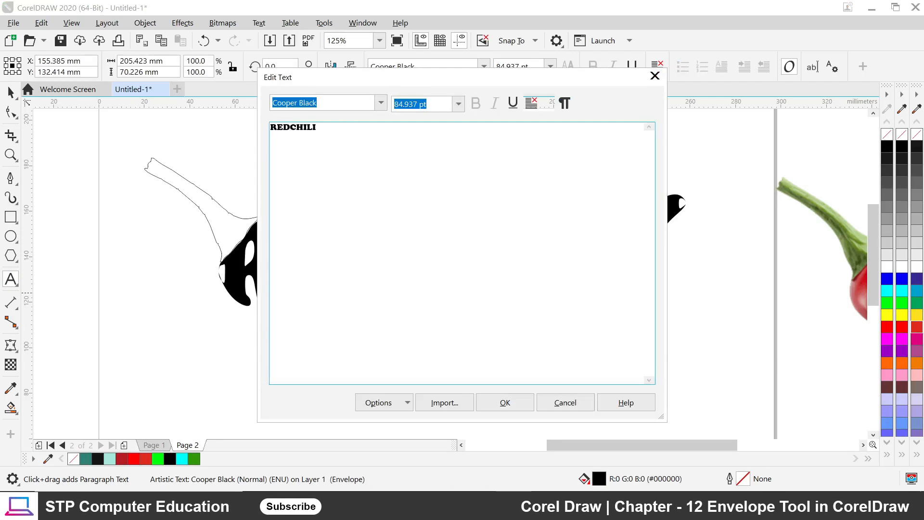
left_click(564, 403)
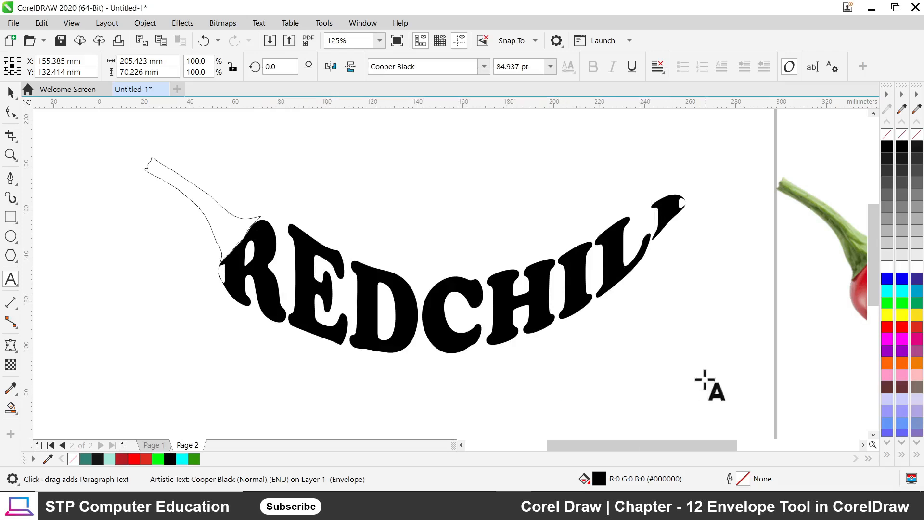
left_click(8, 95)
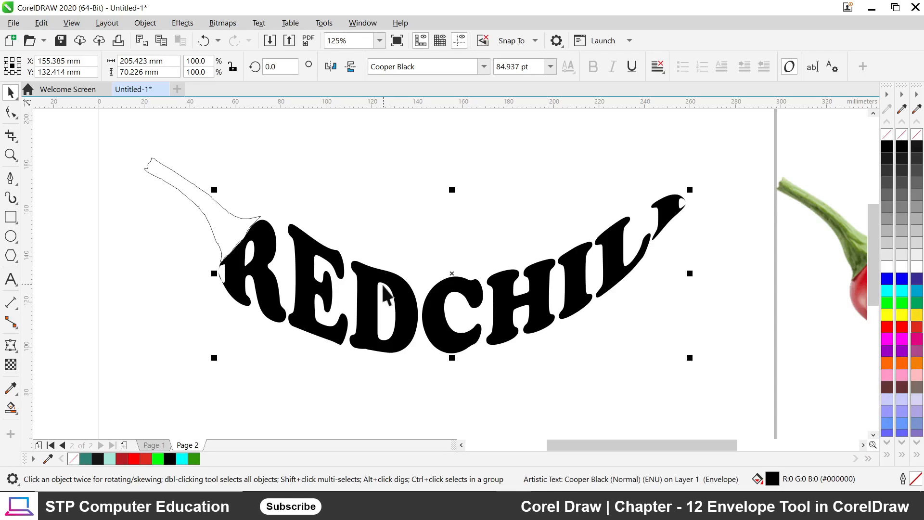
left_click(336, 394)
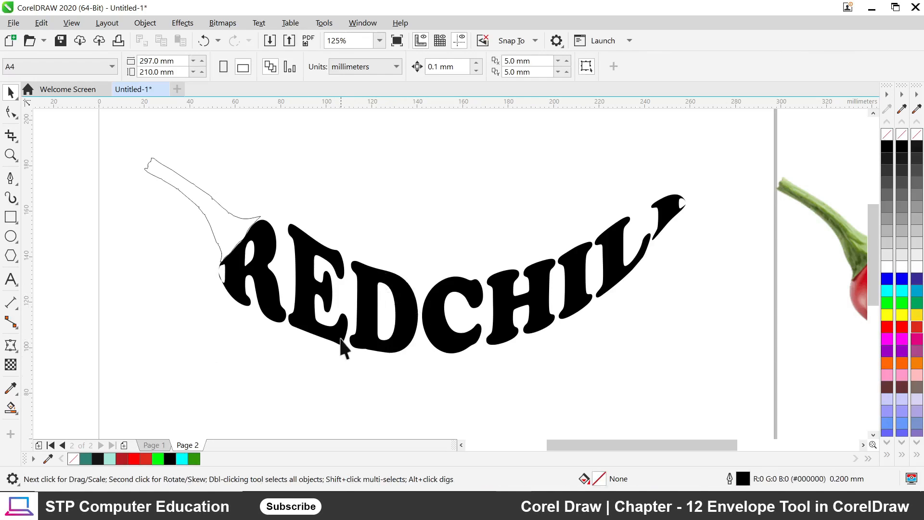
Convert the REDCHILI lettering to curves and test with the Text tool whether it can still be edited
left_click(340, 341)
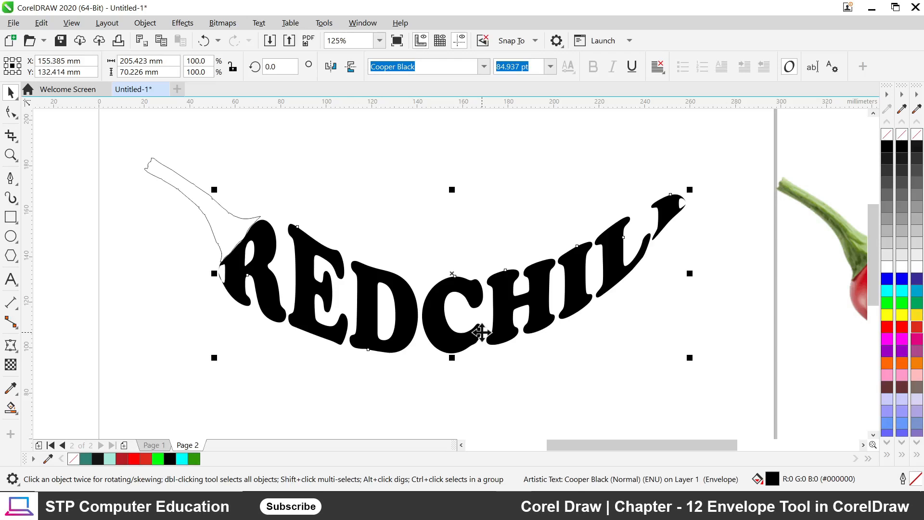
key("ctrl+q")
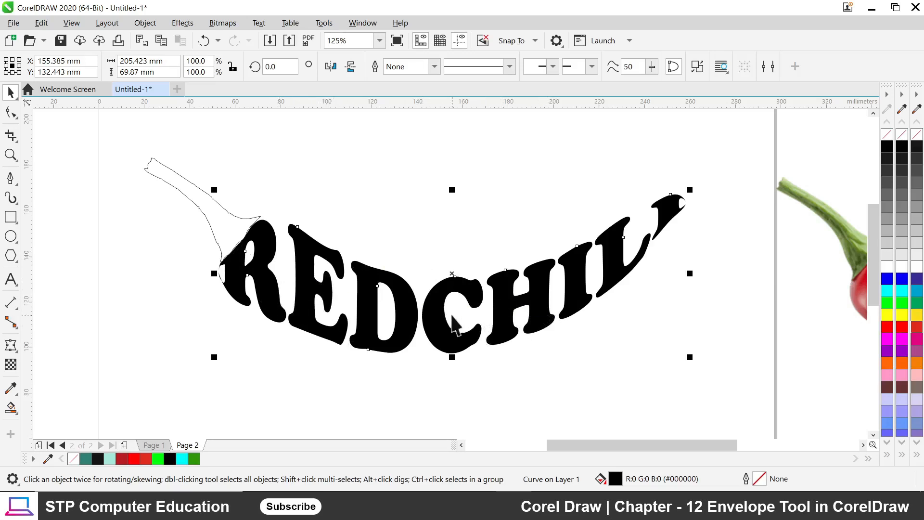
left_click(10, 281)
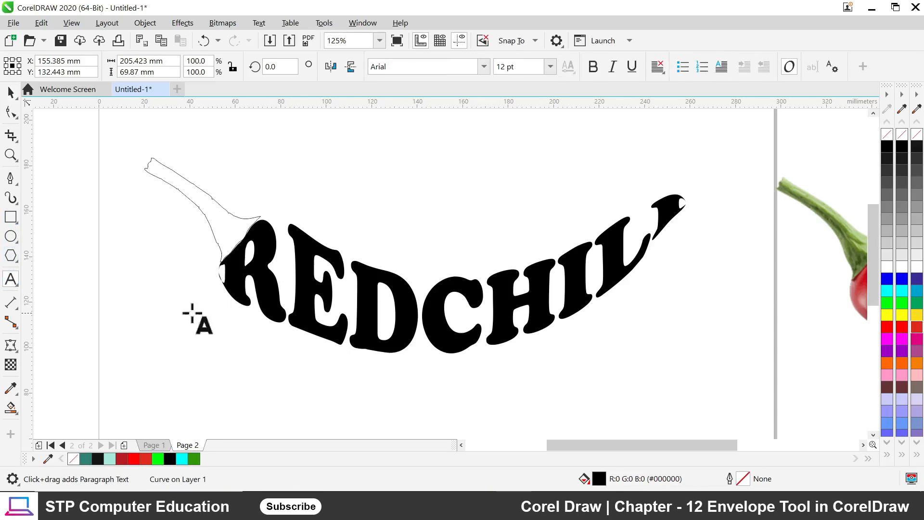
left_click(333, 288)
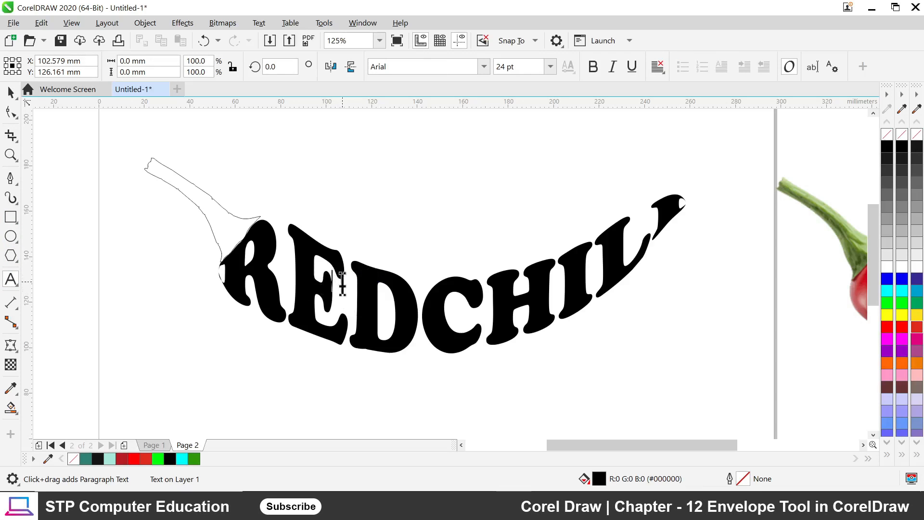
left_click(11, 91)
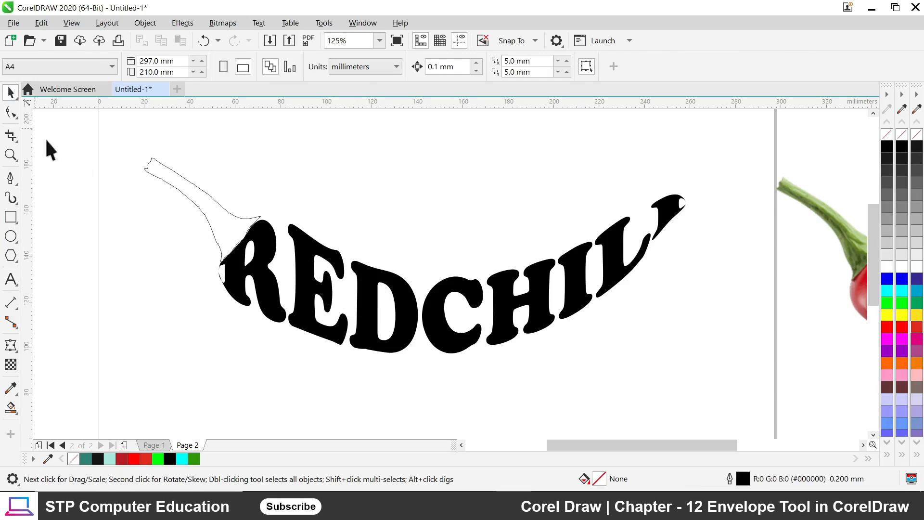
Display the curve nodes of the converted lettering and examine them along the letters and where the R meets the stem
left_click(270, 248)
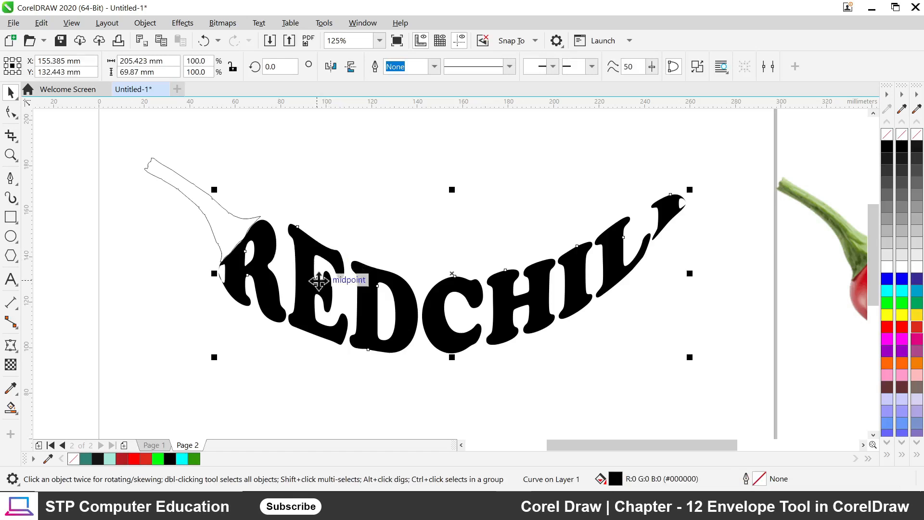
left_click(12, 115)
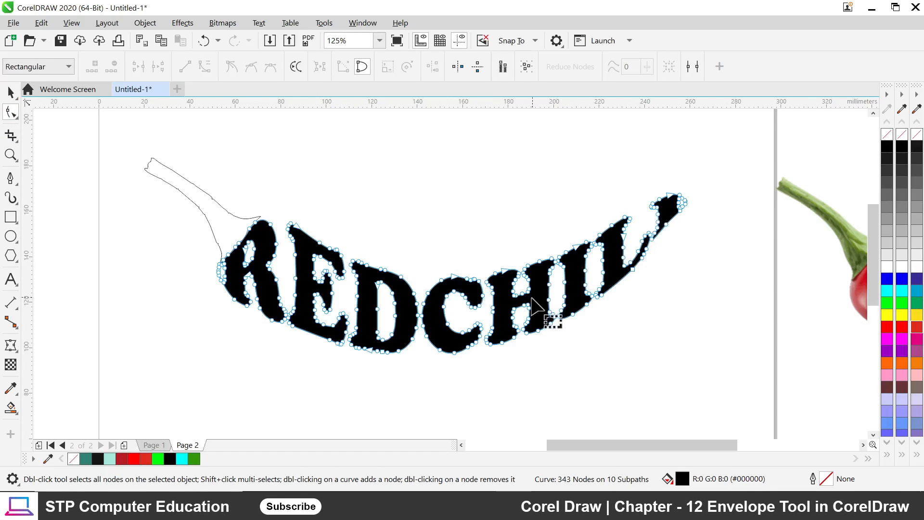
scroll(546, 316, "up", 4)
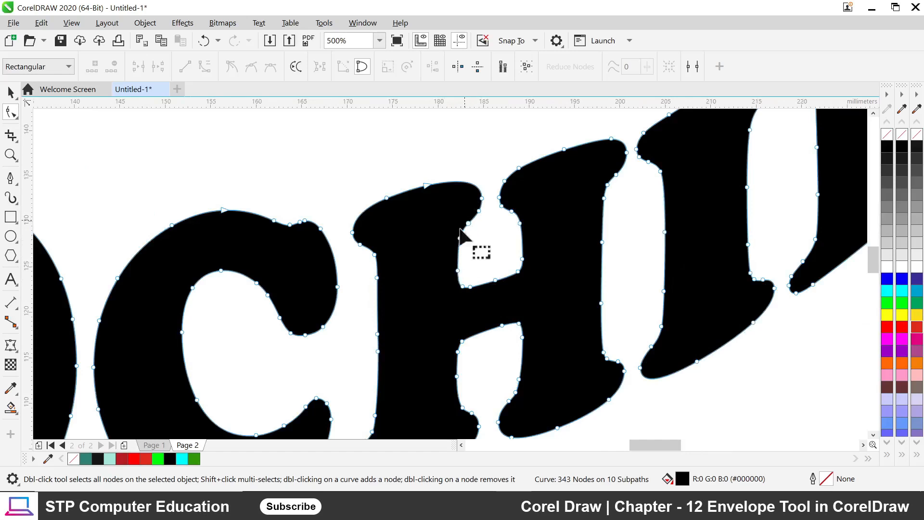
scroll(404, 265, "down", 6)
scroll(308, 232, "up", 5)
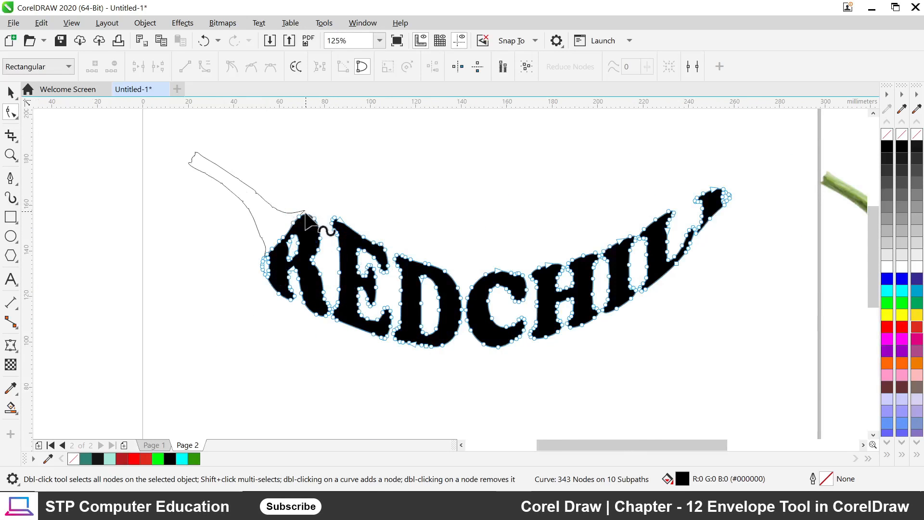
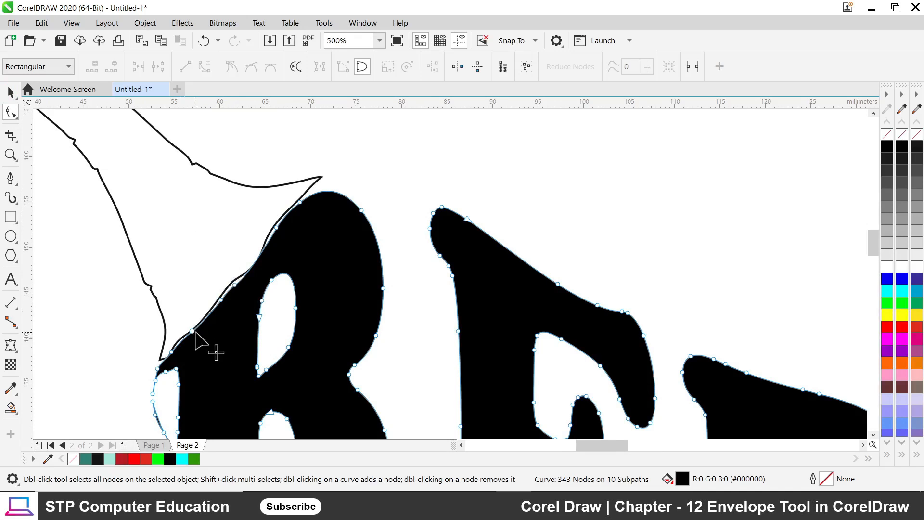
scroll(195, 333, "up", 3)
scroll(183, 349, "down", 3)
scroll(159, 359, "up", 3)
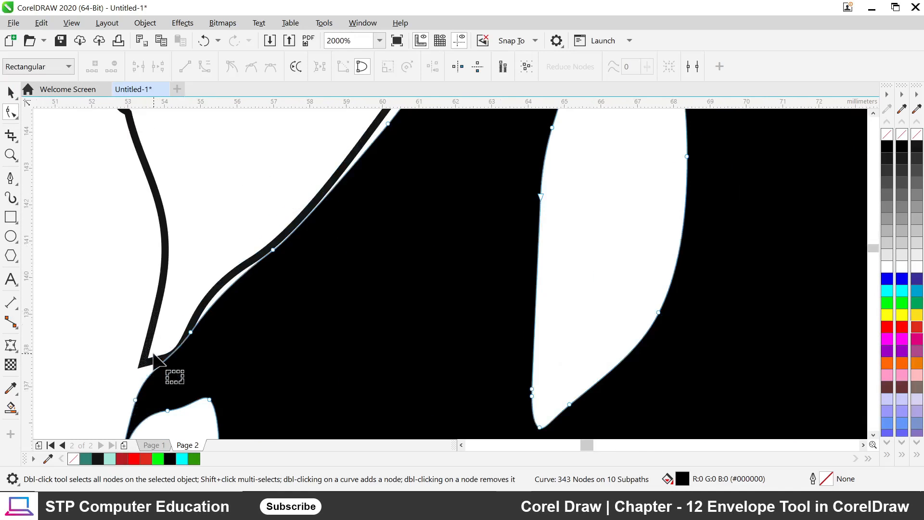
scroll(159, 359, "down", 1)
scroll(162, 359, "down", 1)
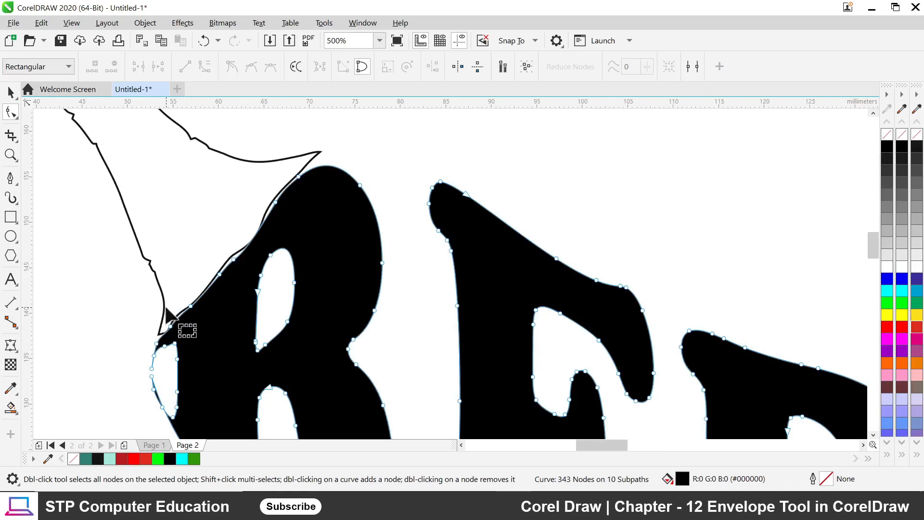
scroll(165, 322, "up", 1)
scroll(164, 325, "down", 1)
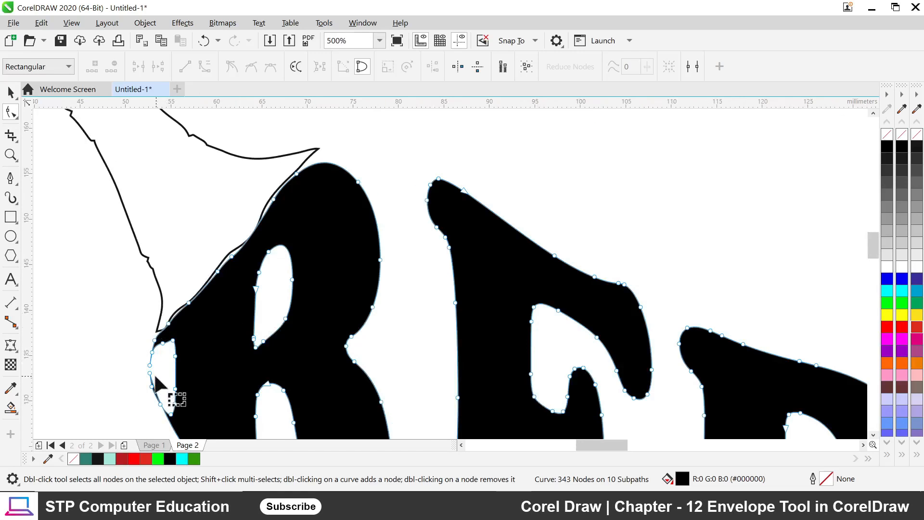
Delete three curve nodes from the thin edge above the gap in the R's left side
scroll(152, 374, "up", 1)
left_click(146, 358)
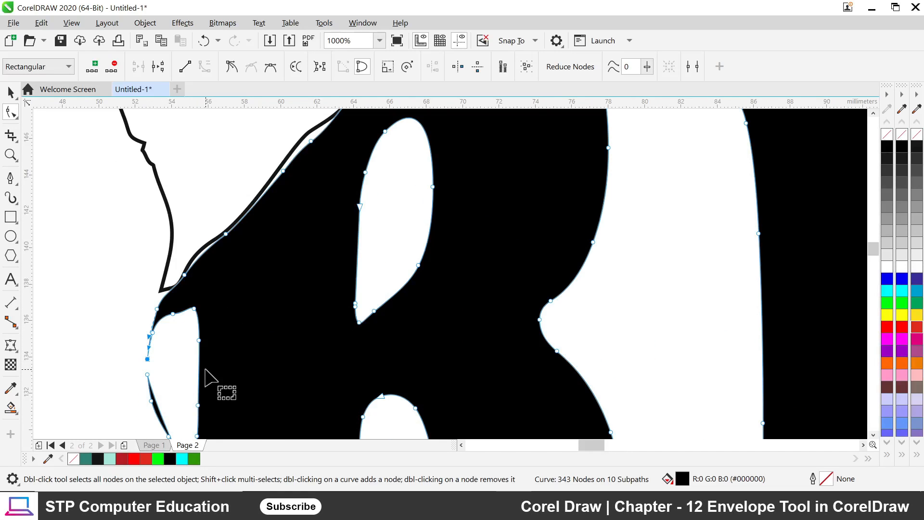
key("Delete")
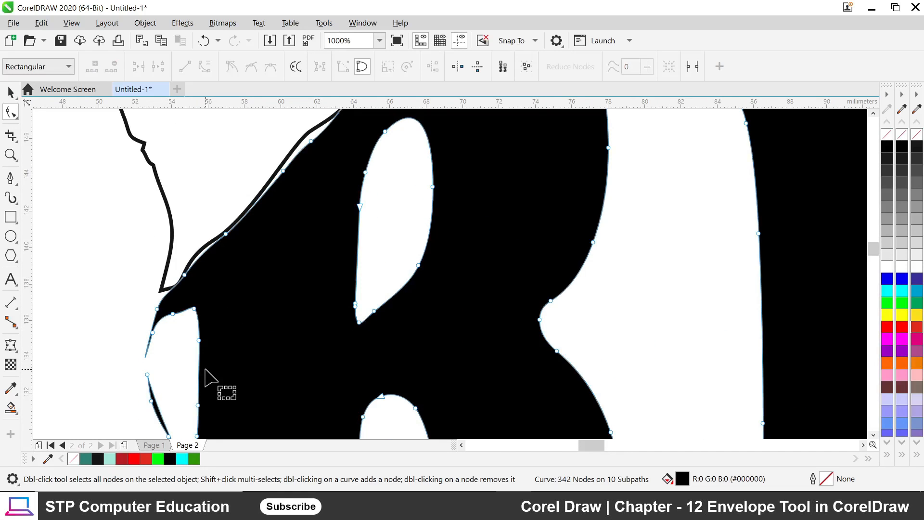
left_click(152, 332)
key("Delete")
key("Delete")
left_click(172, 314)
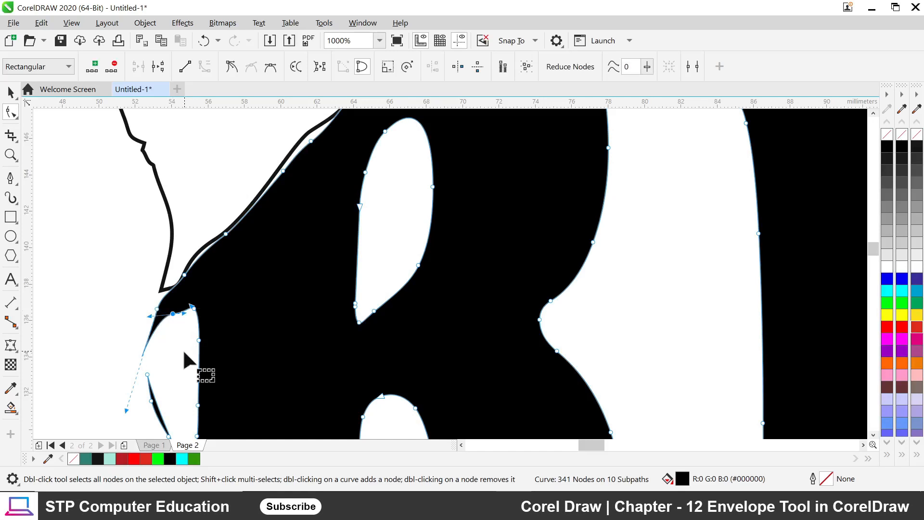
key("Delete")
scroll(168, 351, "down", 2)
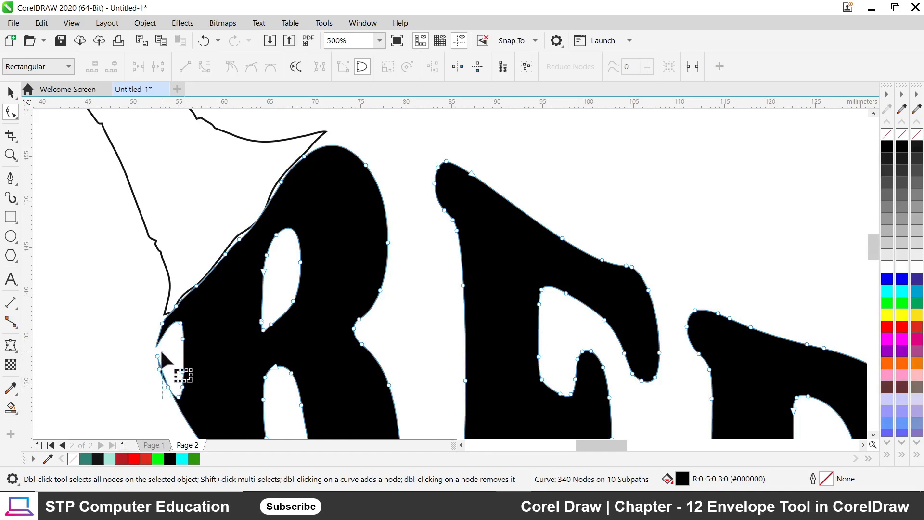
Delete the three nodes on the thin sliver below the gap in the R's left side
left_click_drag(145, 350, 175, 411)
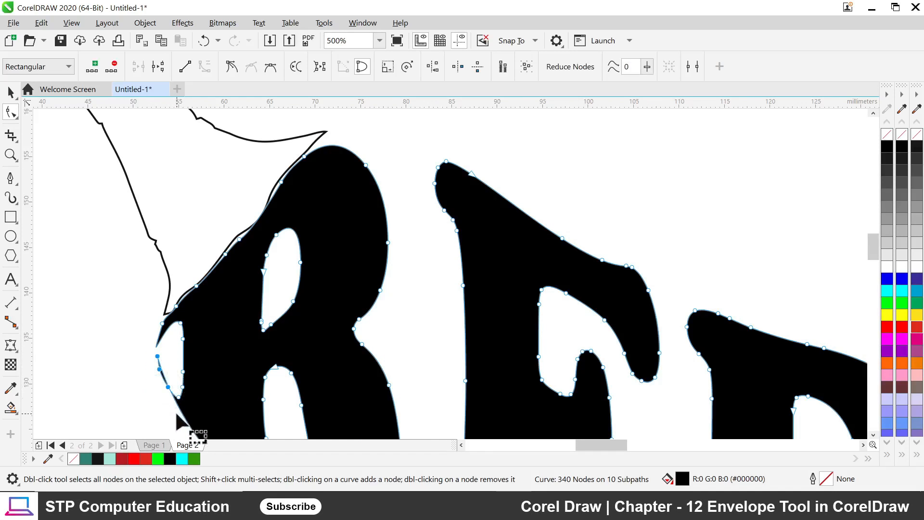
key("Delete")
scroll(160, 326, "down", 2)
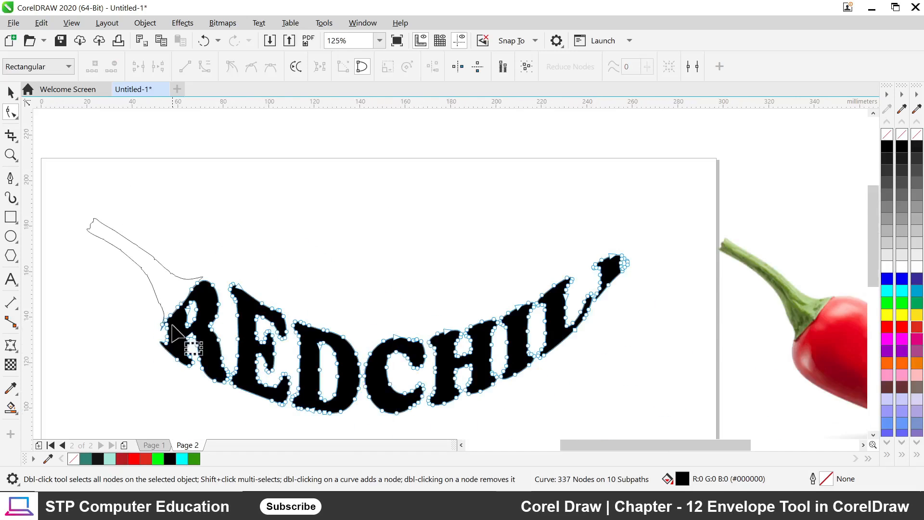
Delete the remaining five curve nodes around the gap in the R's left side to close it
scroll(169, 330, "up", 2)
scroll(170, 340, "down", 1)
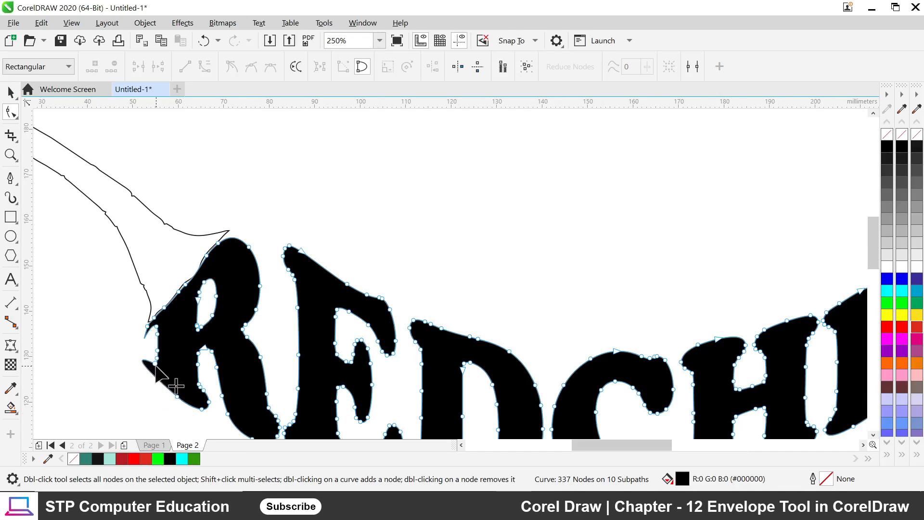
left_click(152, 331)
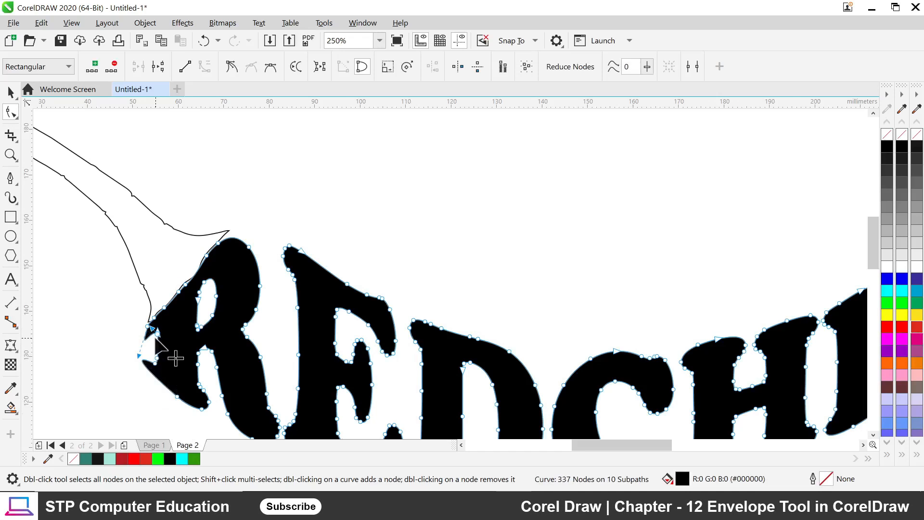
scroll(156, 338, "up", 1)
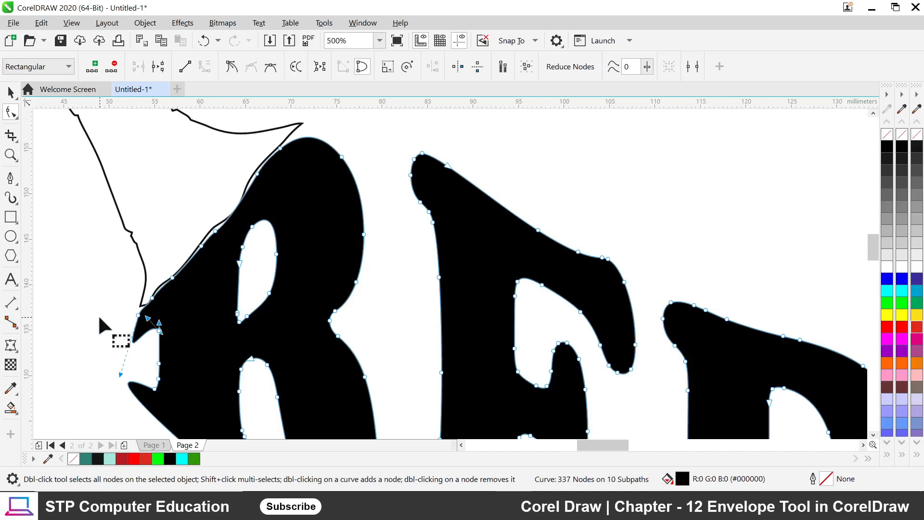
left_click(198, 371)
key("Delete")
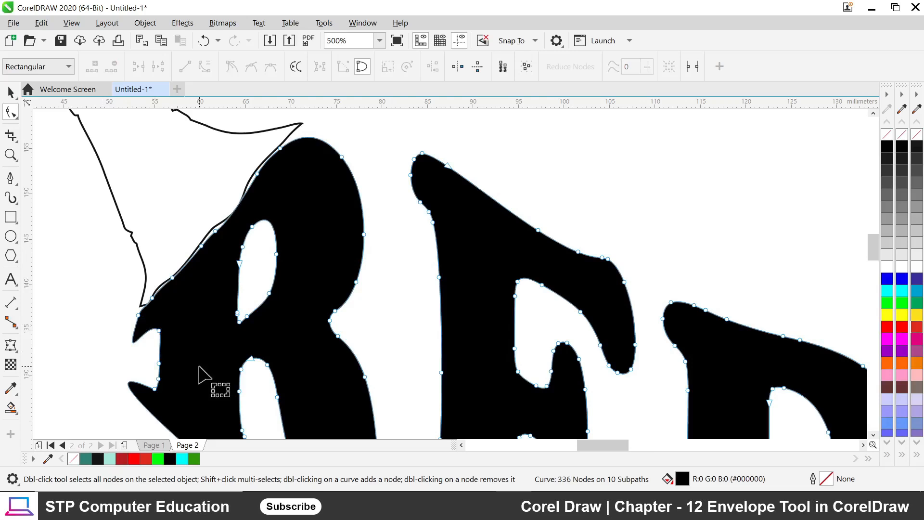
double_click(159, 330)
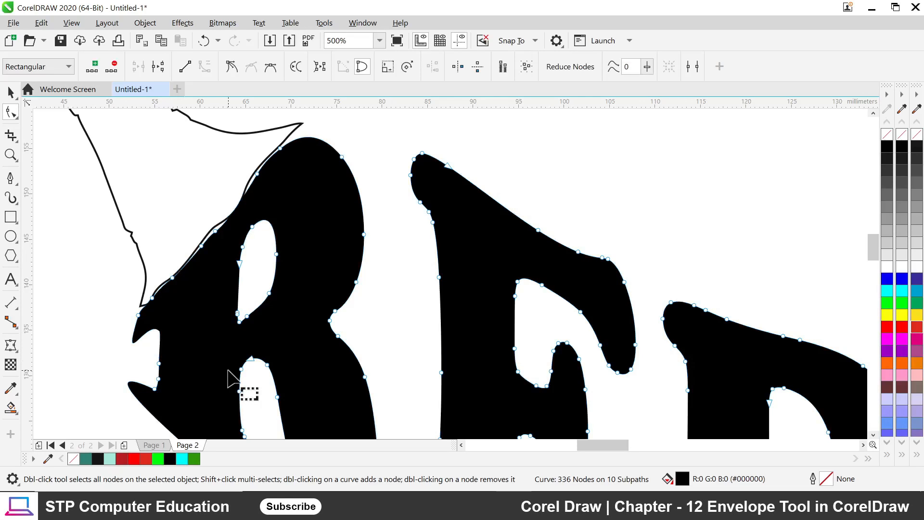
double_click(159, 363)
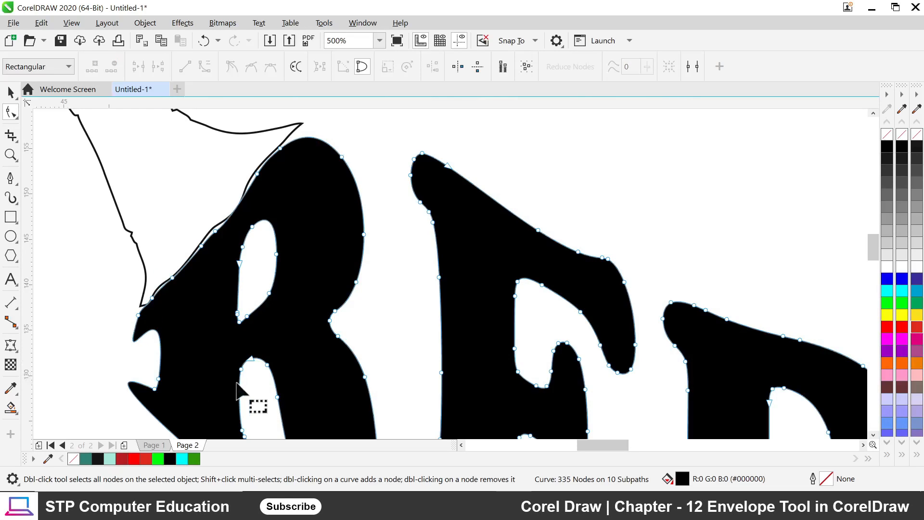
left_click(158, 380)
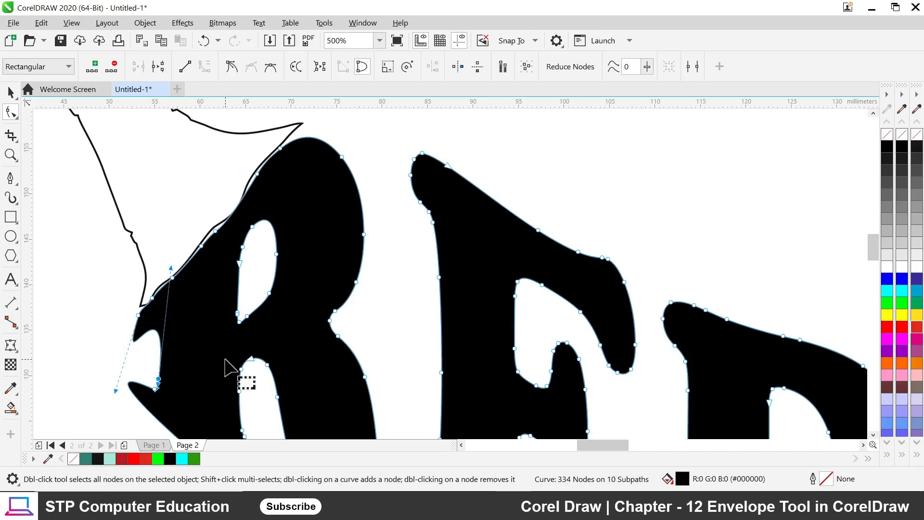
key("Delete")
left_click(154, 389)
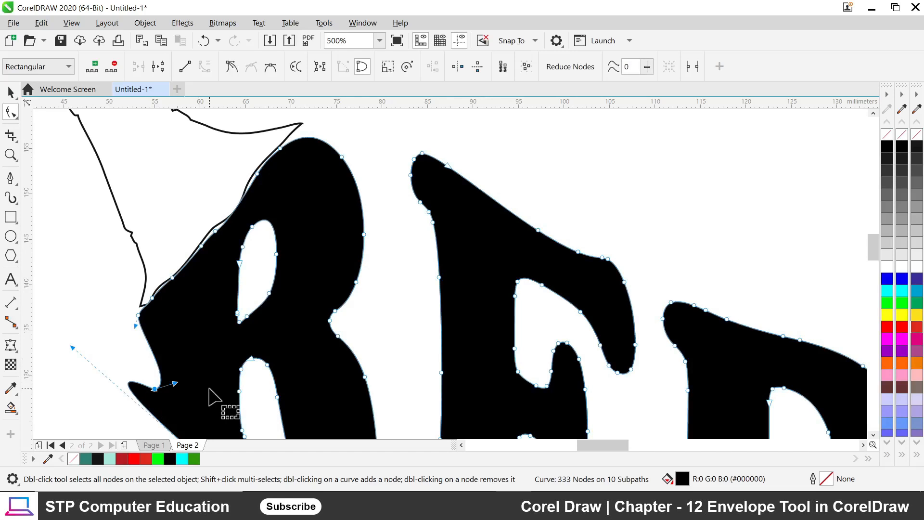
key("Delete")
scroll(169, 305, "down", 4)
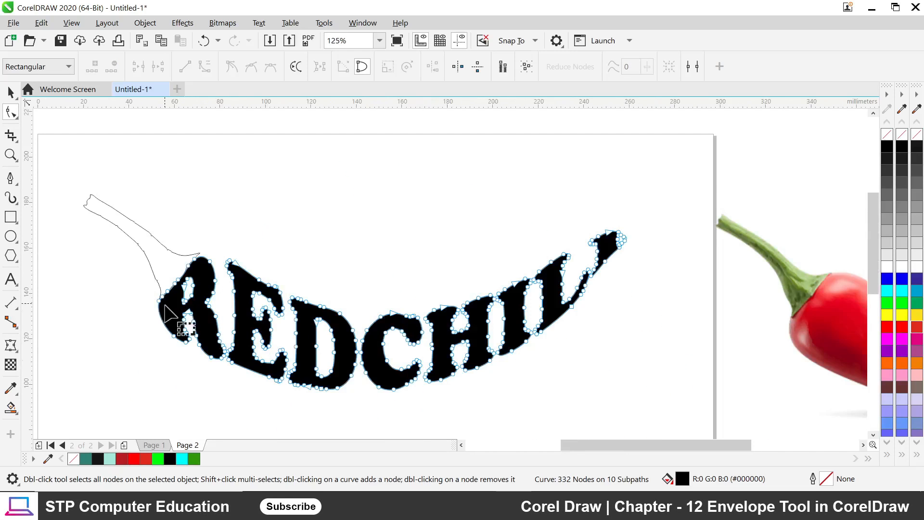
Move the nodes along the R's upper-left edge outward so the letter meets and overlaps the stem outline
scroll(185, 320, "up", 4)
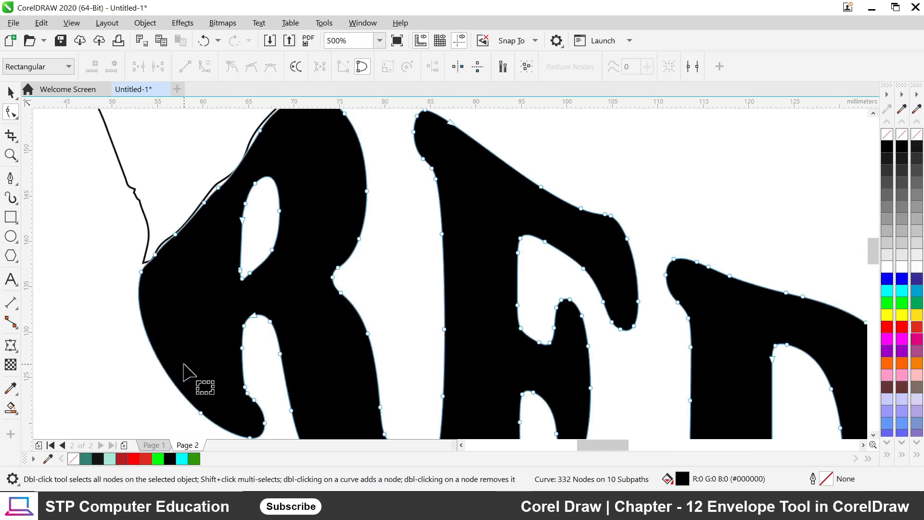
scroll(145, 279, "up", 4)
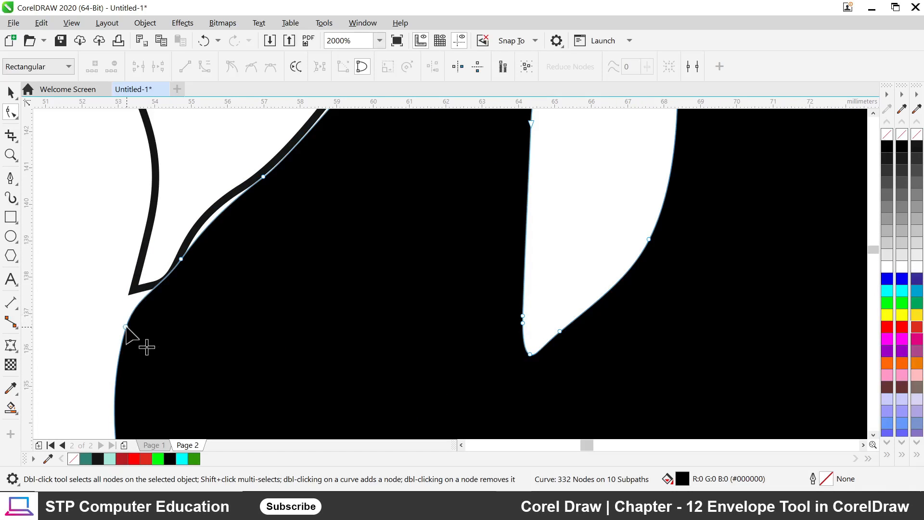
left_click_drag(125, 327, 199, 211)
scroll(152, 284, "down", 2)
scroll(227, 231, "down", 4)
scroll(236, 159, "up", 1)
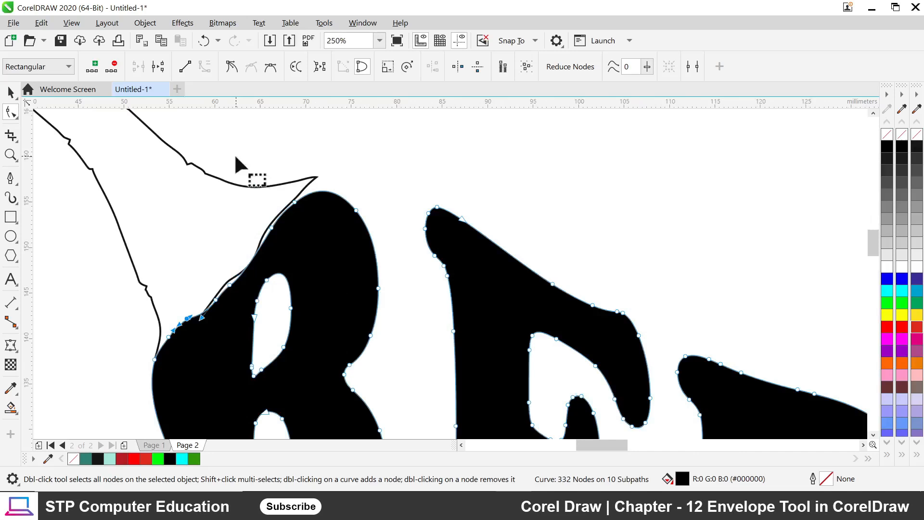
left_click_drag(216, 299, 227, 258)
left_click_drag(272, 228, 312, 188)
scroll(312, 188, "up", 2)
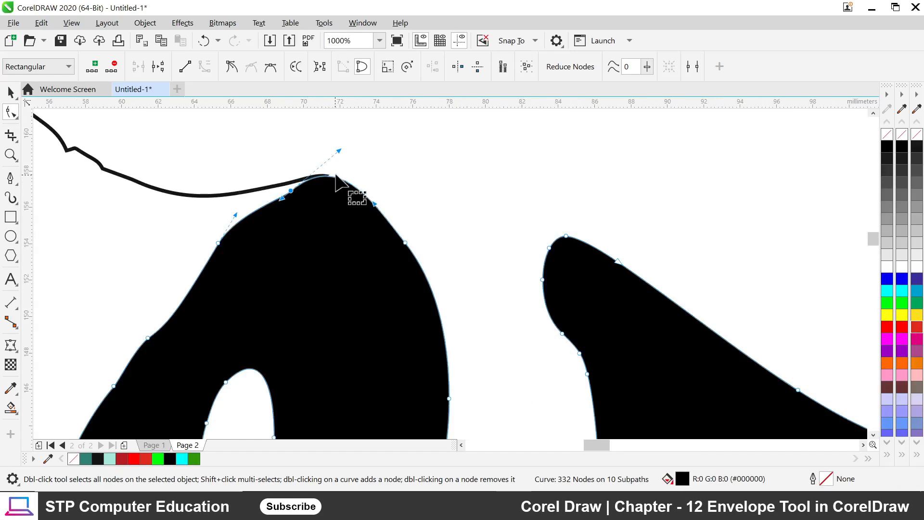
scroll(303, 202, "down", 4)
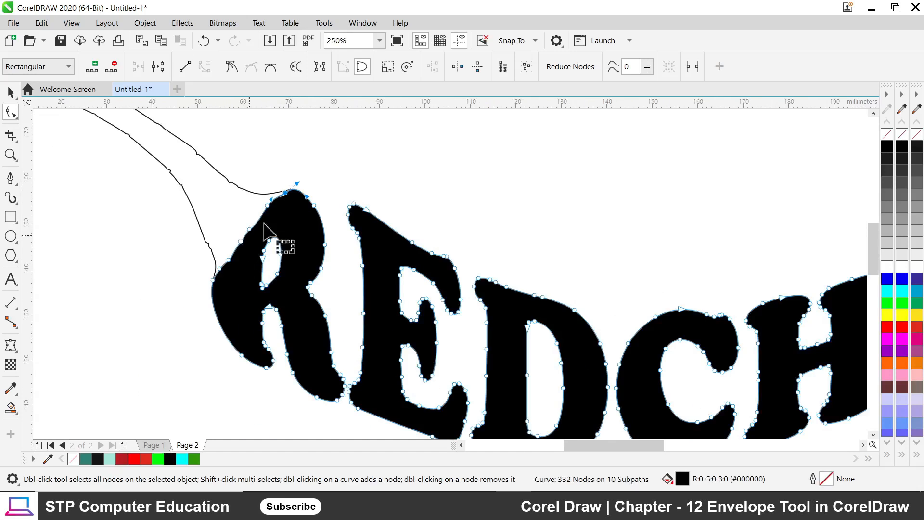
Weld the stem outline and the REDCHILI lettering into one curve
left_click(11, 91)
scroll(148, 263, "down", 2)
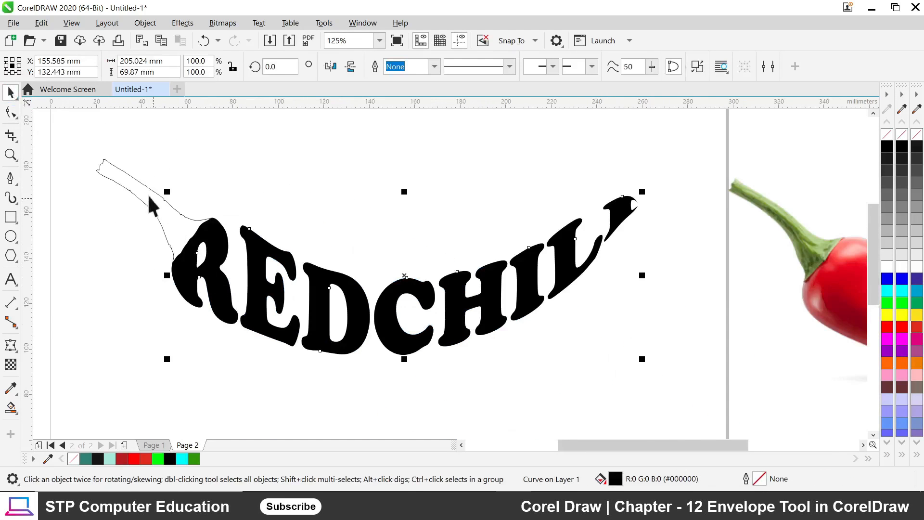
left_click(112, 173, "shift")
scroll(253, 242, "down", 2)
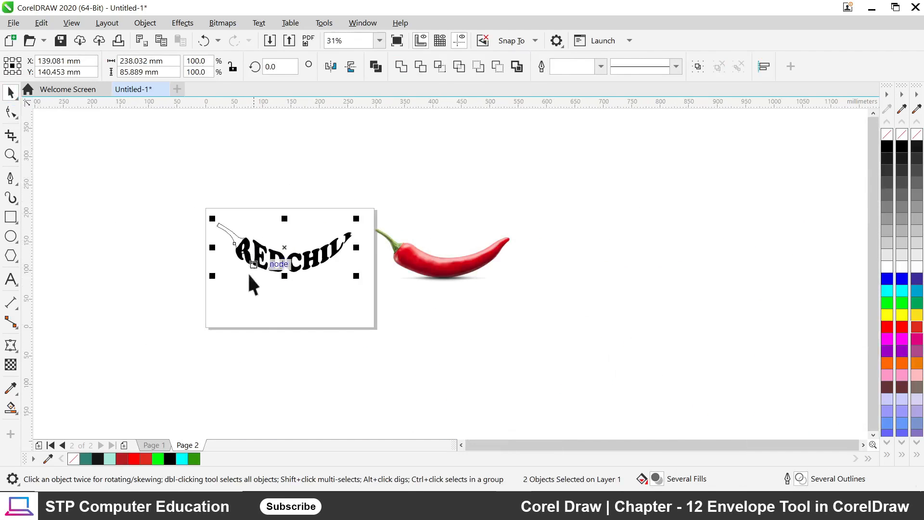
left_click(240, 217)
scroll(239, 217, "up", 2)
left_click(180, 263)
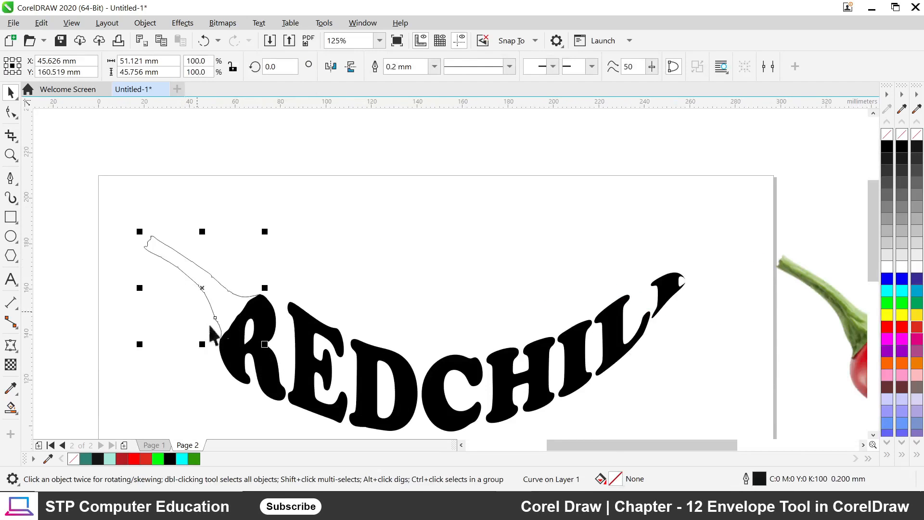
left_click(321, 337, "shift")
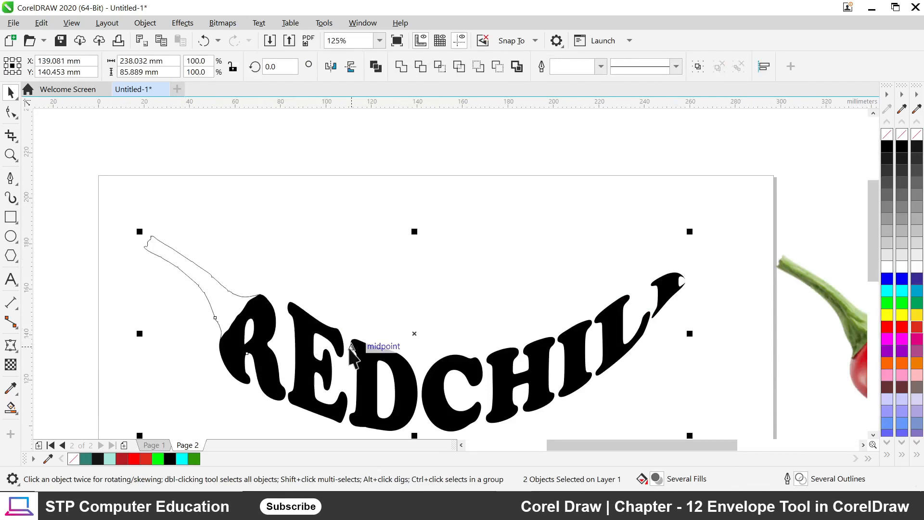
left_click(401, 67)
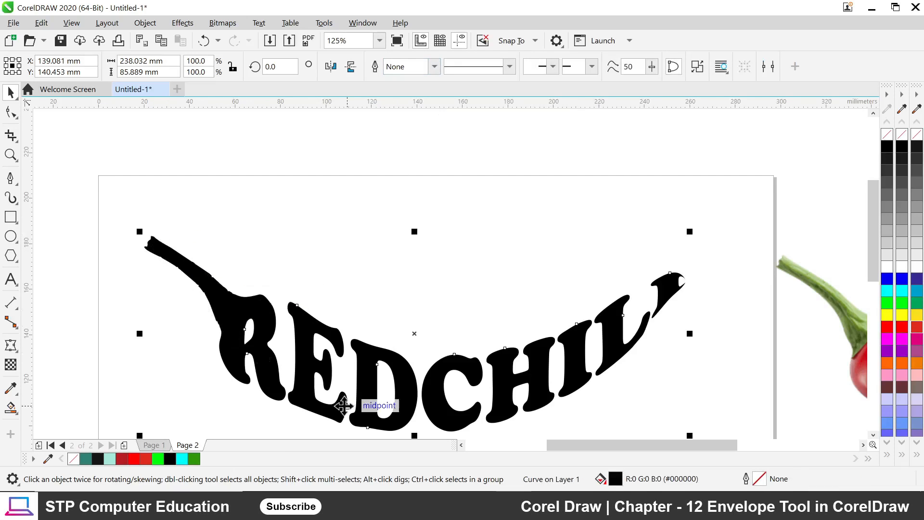
left_click(342, 190)
Remove the fill from the welded chilli lettering and give it a black outline
scroll(395, 209, "down", 1)
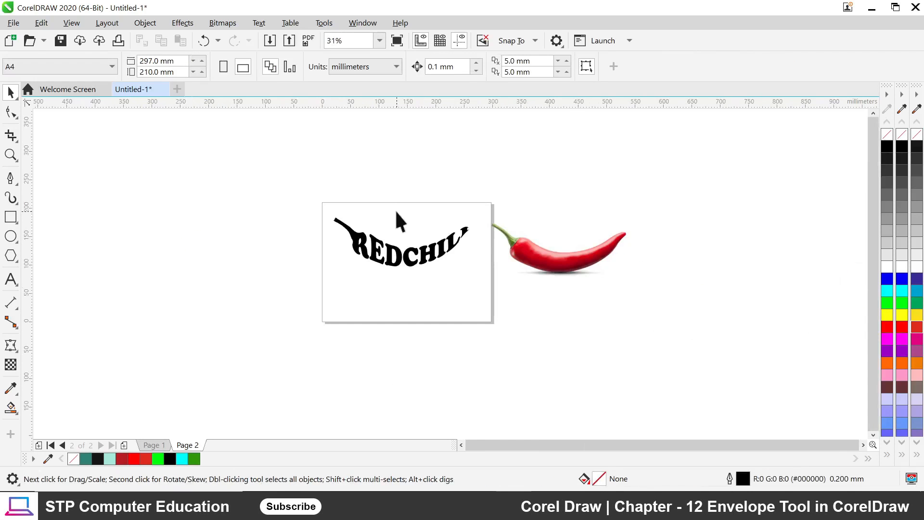
scroll(415, 244, "up", 1)
scroll(386, 241, "down", 1)
left_click(374, 272)
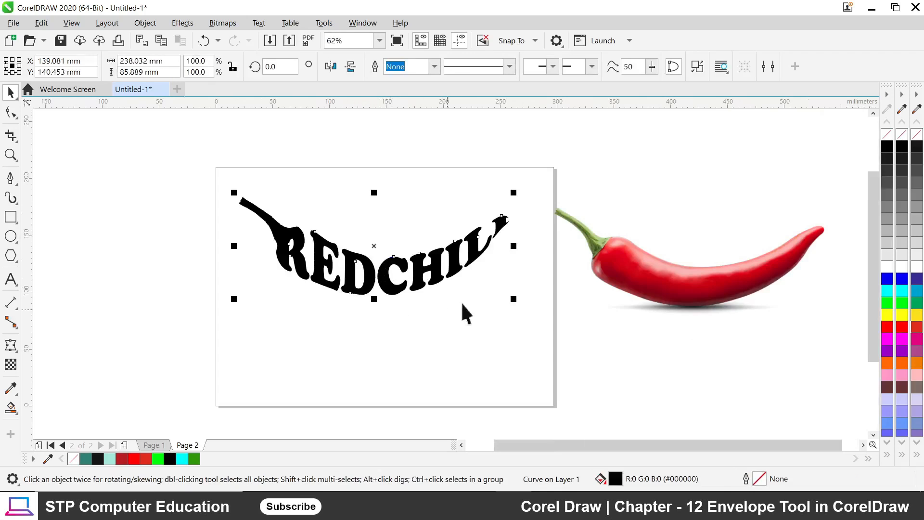
left_click(889, 138)
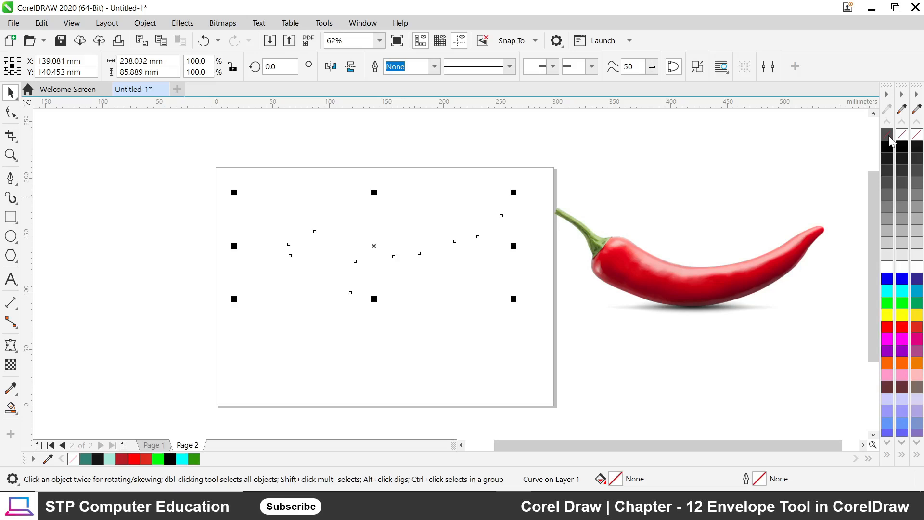
right_click(889, 152)
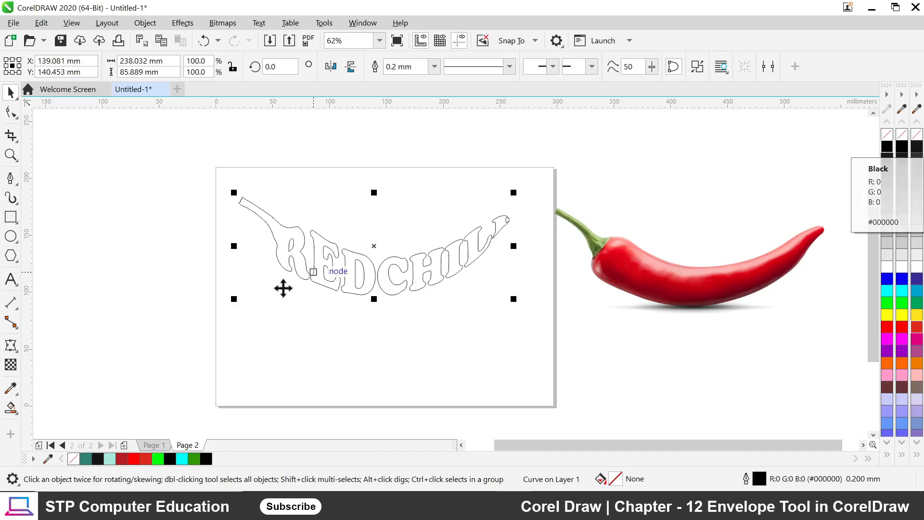
scroll(337, 265, "up", 2)
scroll(327, 272, "down", 2)
left_click(370, 329)
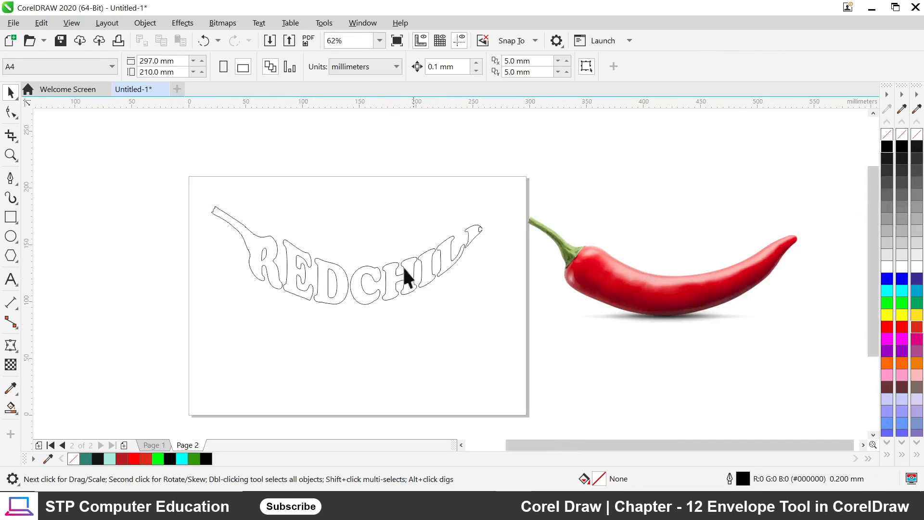
Move the outlined chilli lettering slightly down the page, to about X 141 mm, Y 130 mm
left_click_drag(346, 293, 348, 305)
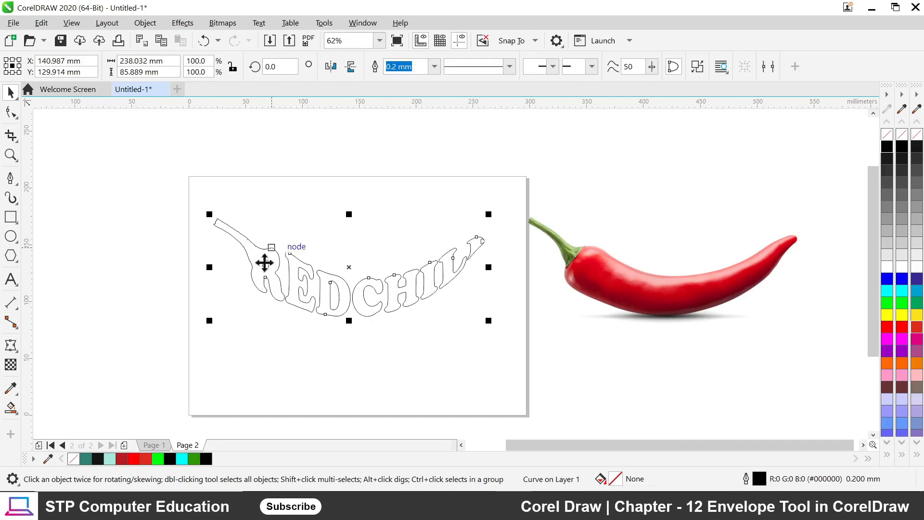
left_click(387, 347)
scroll(320, 303, "up", 2)
scroll(324, 293, "down", 2)
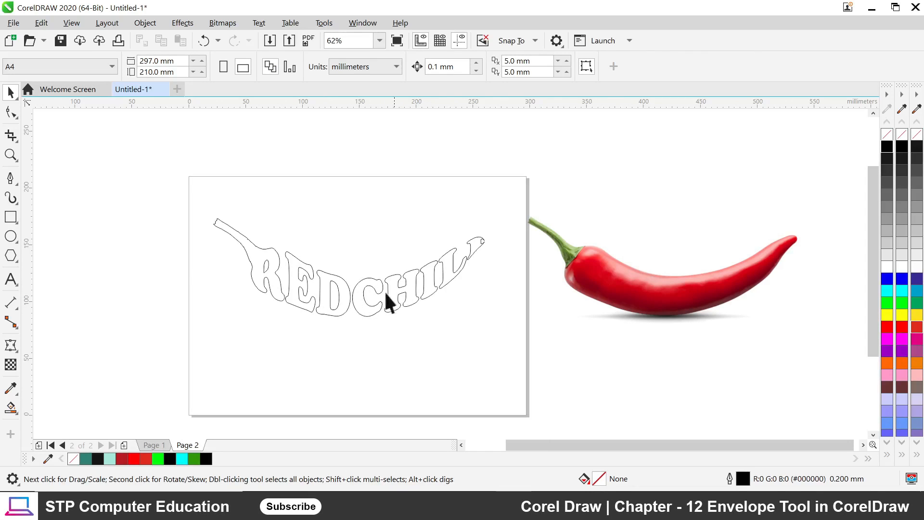
Move the red chilli picture over the lettering and PowerClip it inside the lettering outline
left_click_drag(612, 275, 619, 240)
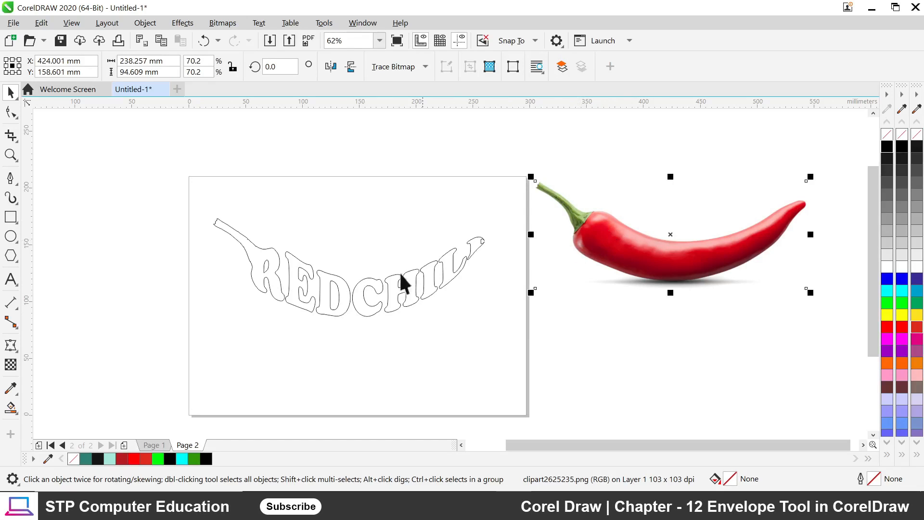
left_click_drag(631, 246, 346, 237)
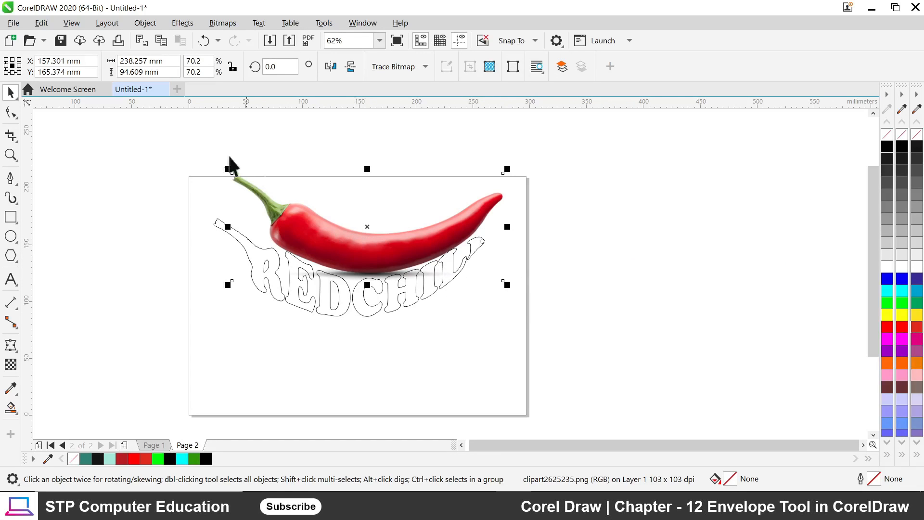
left_click(192, 25)
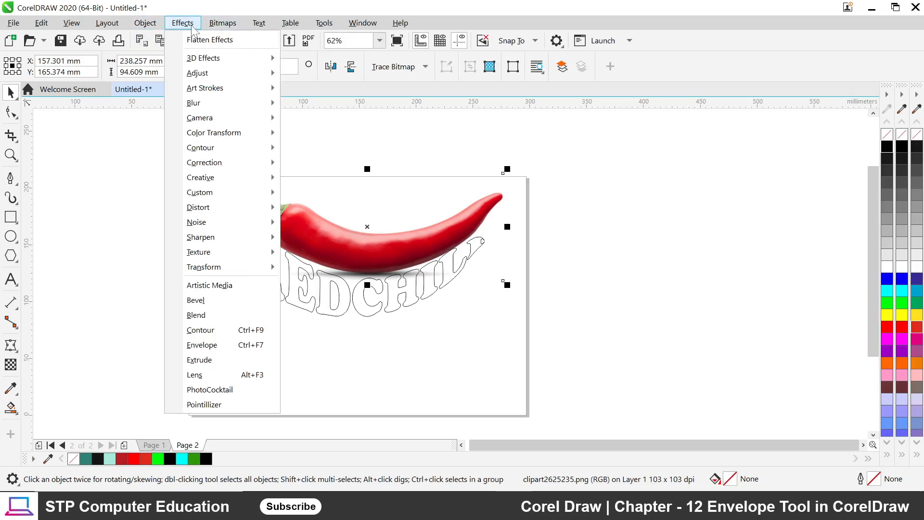
mouse_move(146, 27)
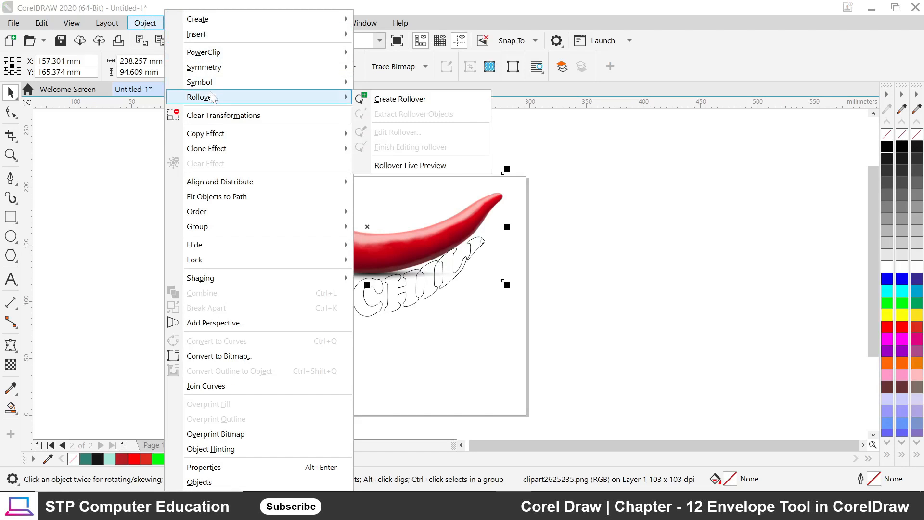
mouse_move(217, 58)
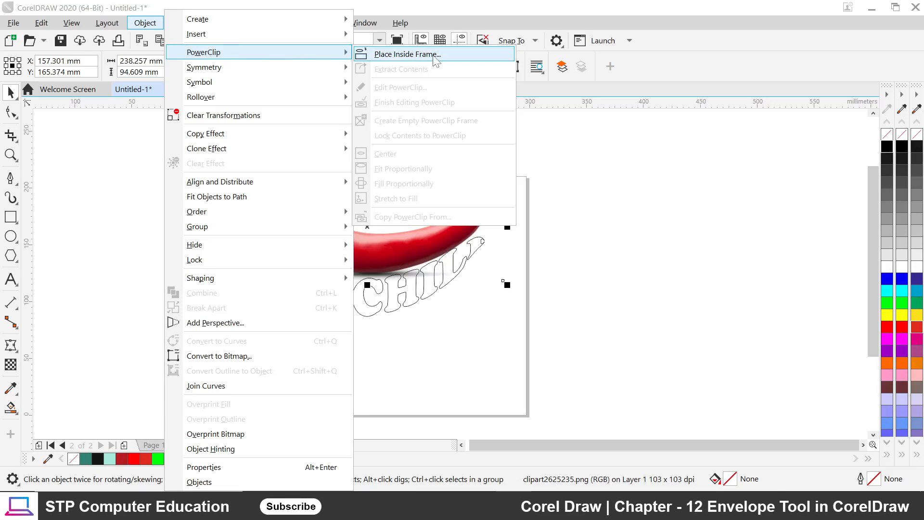
left_click(435, 56)
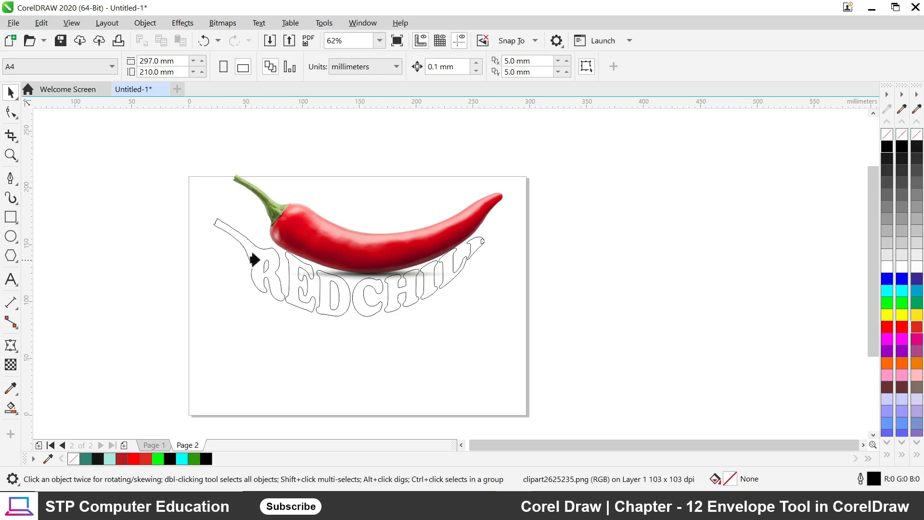
left_click(254, 258)
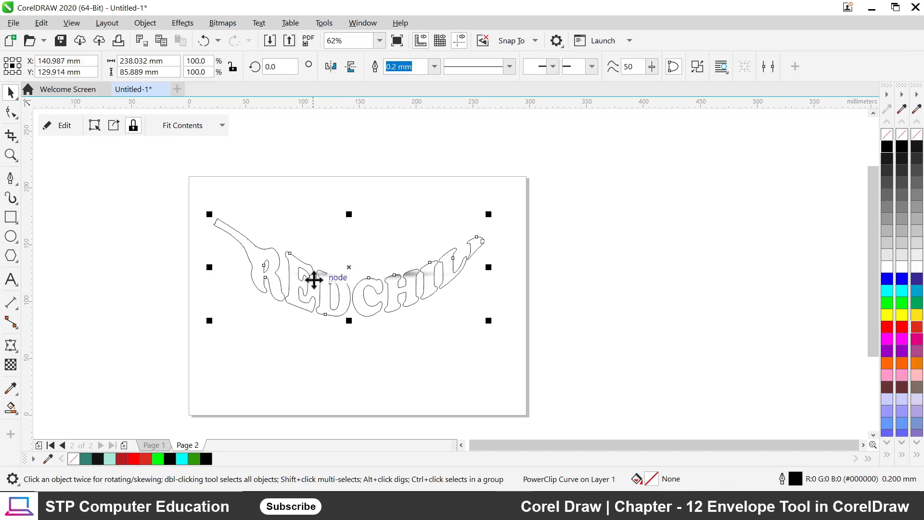
Edit the PowerClip contents and move the chilli picture down over the lettering, to about X 148 mm, Y 123 mm
left_click(56, 128)
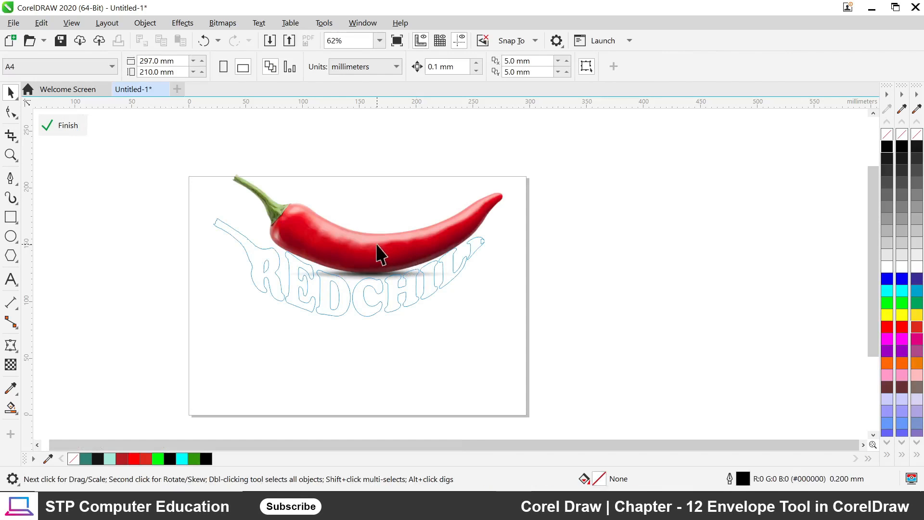
left_click_drag(381, 254, 365, 284)
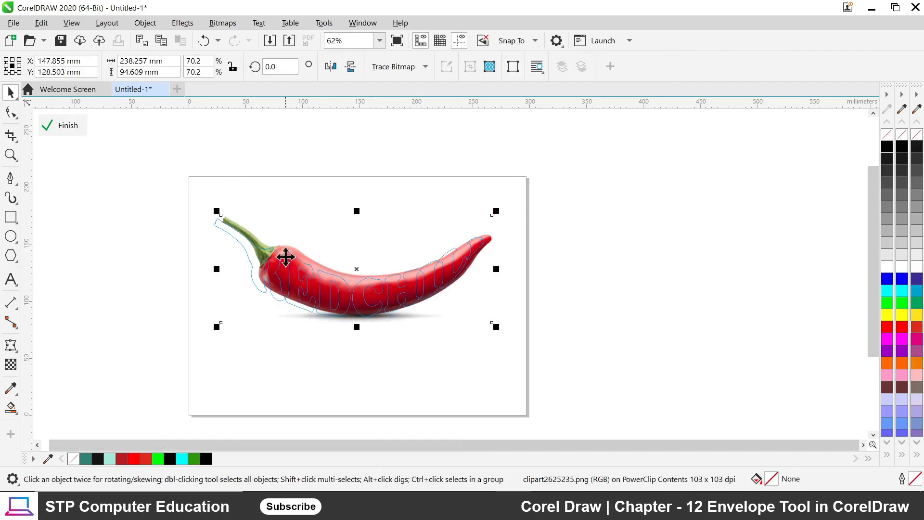
key("Down")
key("Down")
key("Down")
key("Down")
key("Down")
key("Down")
key("Down")
key("Down")
key("Down")
key("Down")
key("Down")
key("Down")
key("Down")
key("Down")
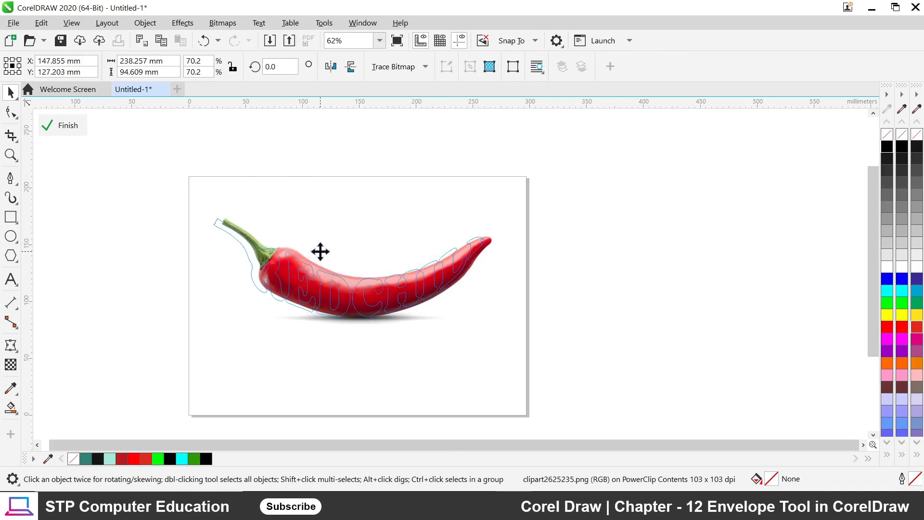
key("Down")
key("Down")
key("Down")
key("Down")
key("Down")
key("Down")
key("Down")
key("Down")
key("Down")
key("Down")
key("Down")
key("Down")
key("Down")
key("Down")
key("Down")
key("Down")
key("Down")
key("Down")
key("Down")
key("Down")
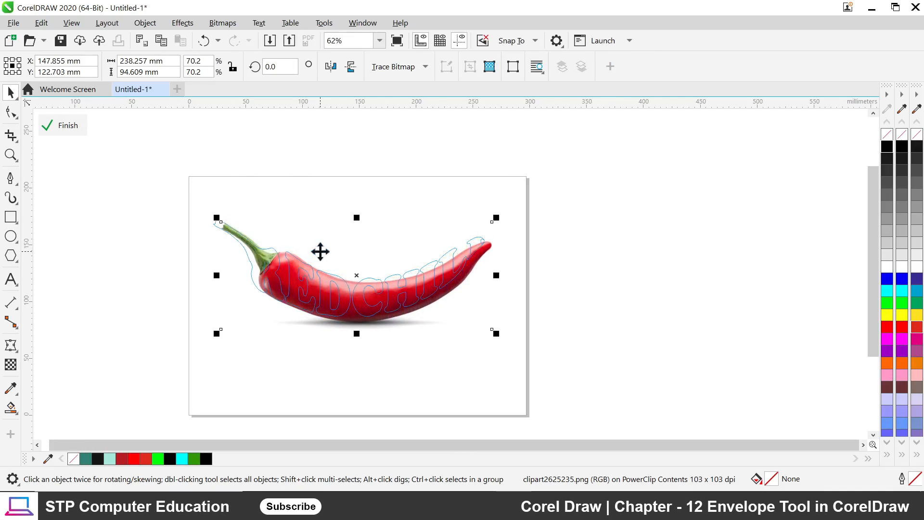
Align the chilli picture with the lettering outline at about X 140.5 mm, Y 126.5 mm and finish editing the PowerClip
left_click_drag(252, 253, 240, 248)
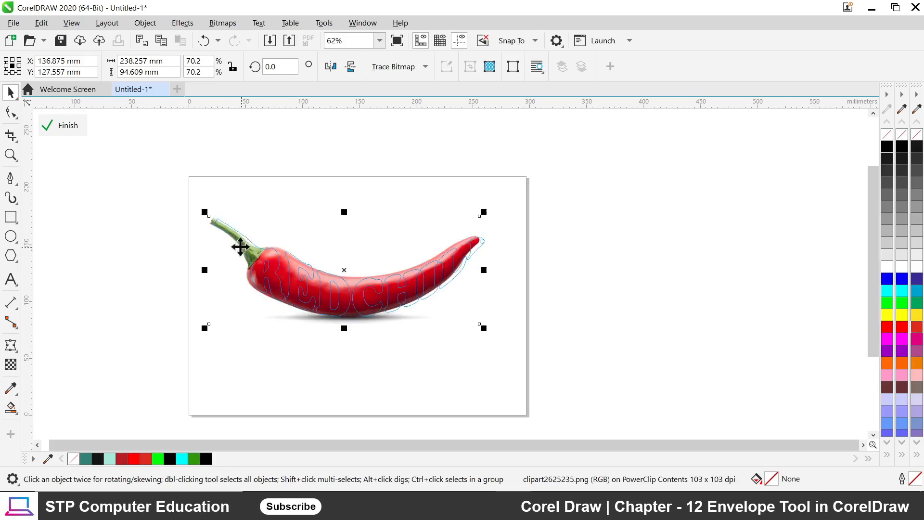
scroll(231, 234, "up", 4)
left_click_drag(202, 207, 212, 208)
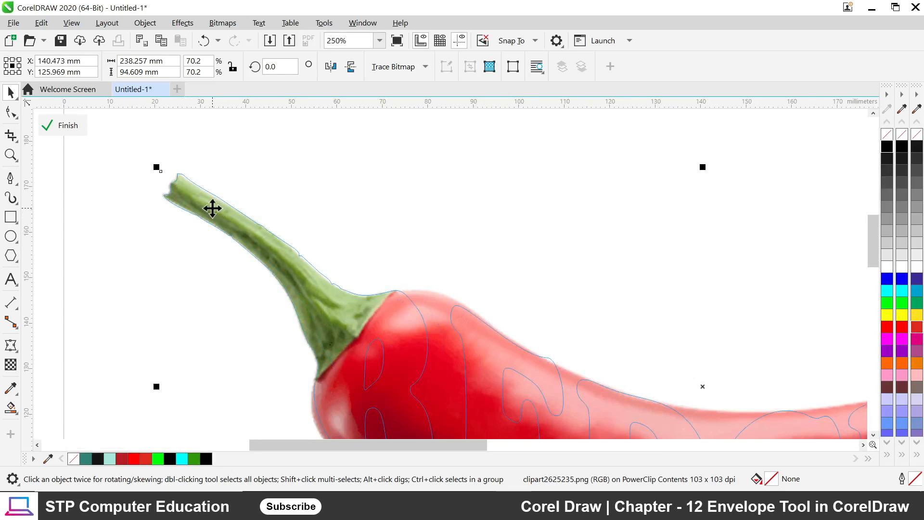
scroll(275, 236, "down", 2)
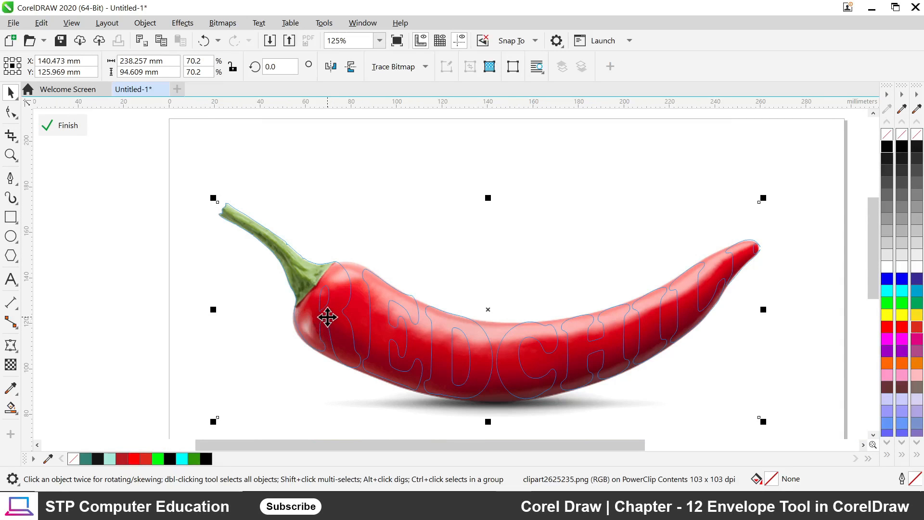
key("Up")
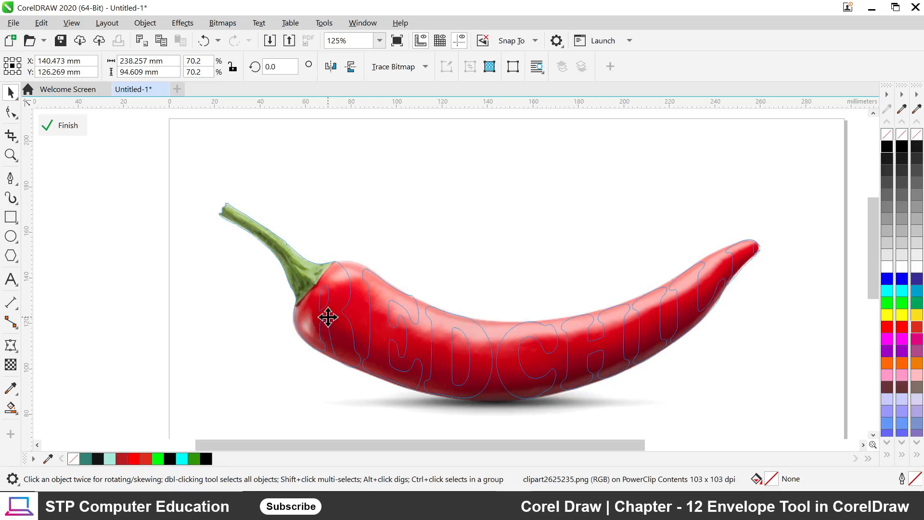
scroll(328, 317, "down", 1)
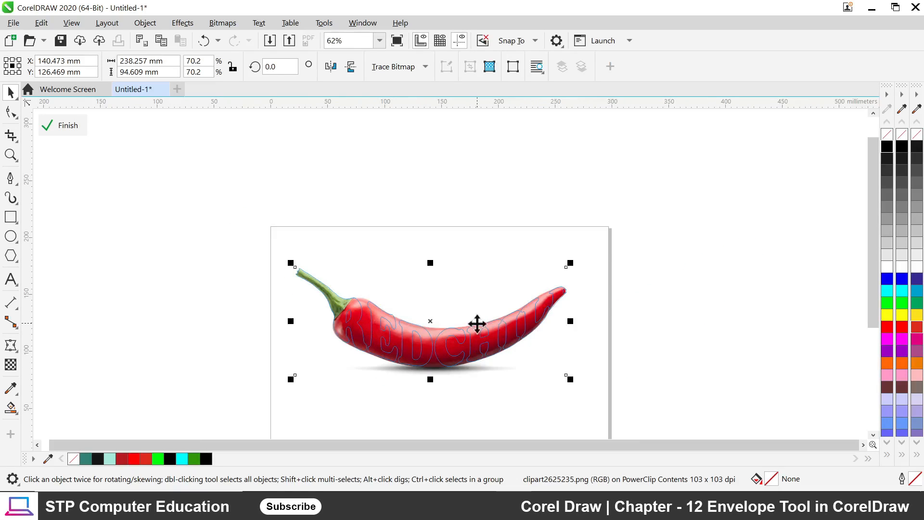
left_click(62, 126)
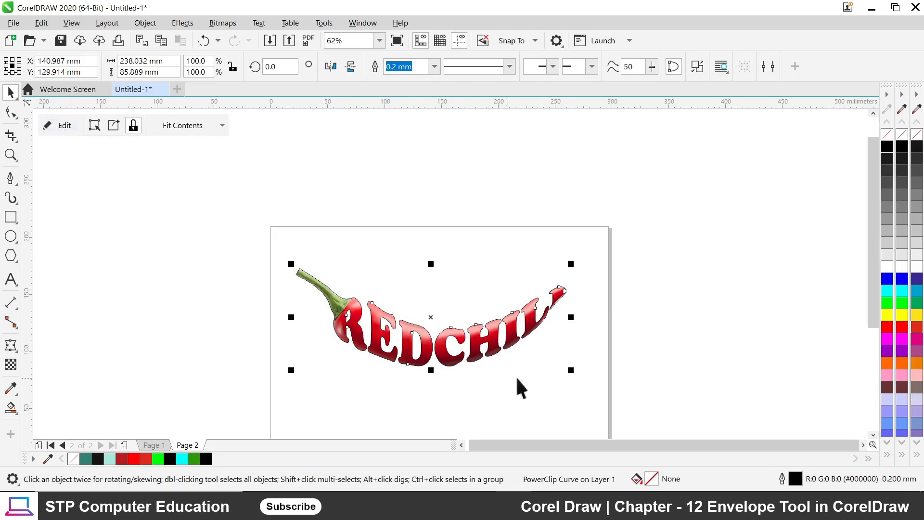
scroll(379, 221, "down", 1)
scroll(406, 273, "up", 1)
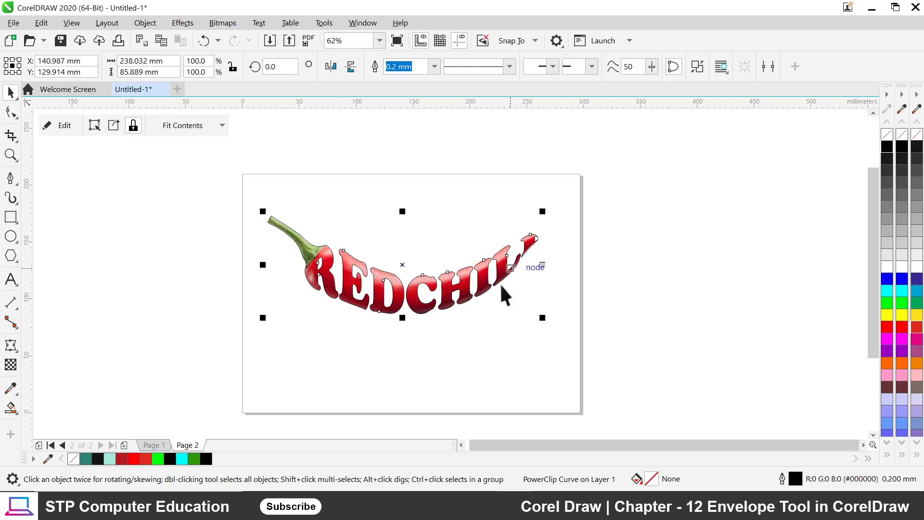
Remove the black outline from the PowerClipped REDCHILI lettering
left_click(164, 205)
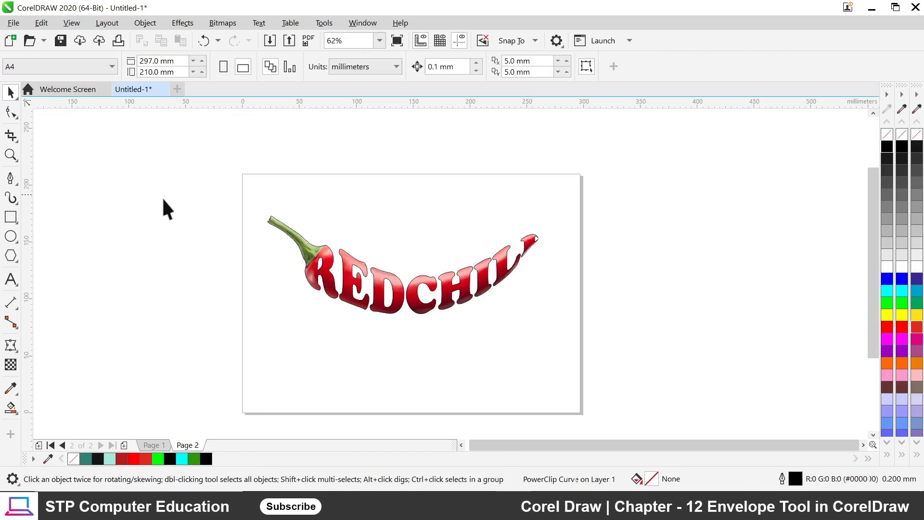
left_click(397, 306)
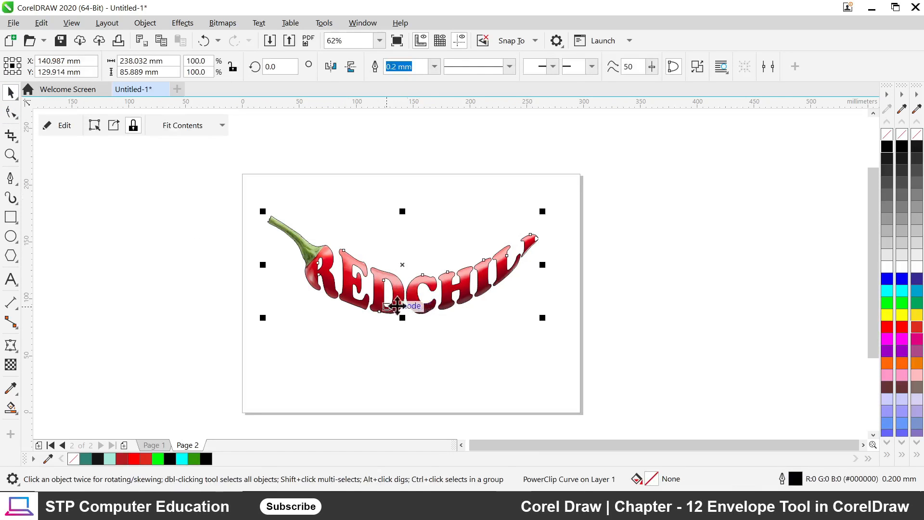
right_click(889, 134)
left_click(589, 218)
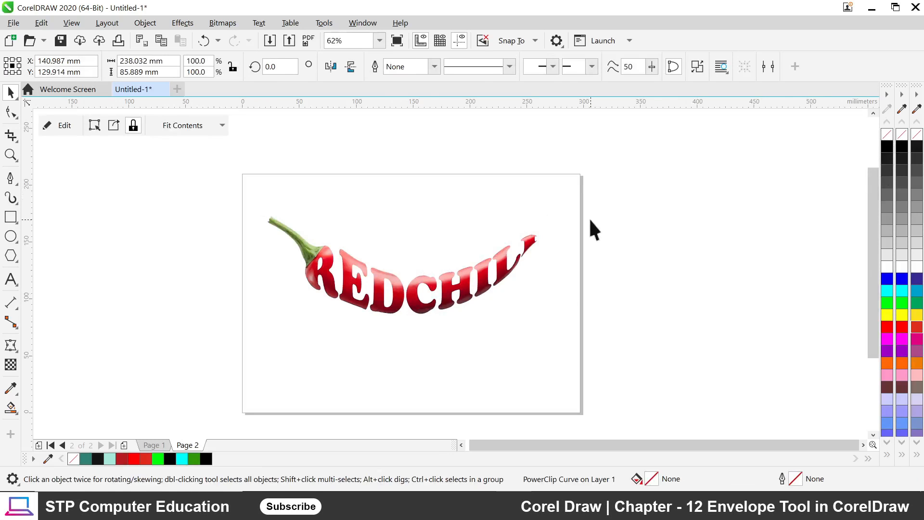
scroll(360, 288, "up", 3)
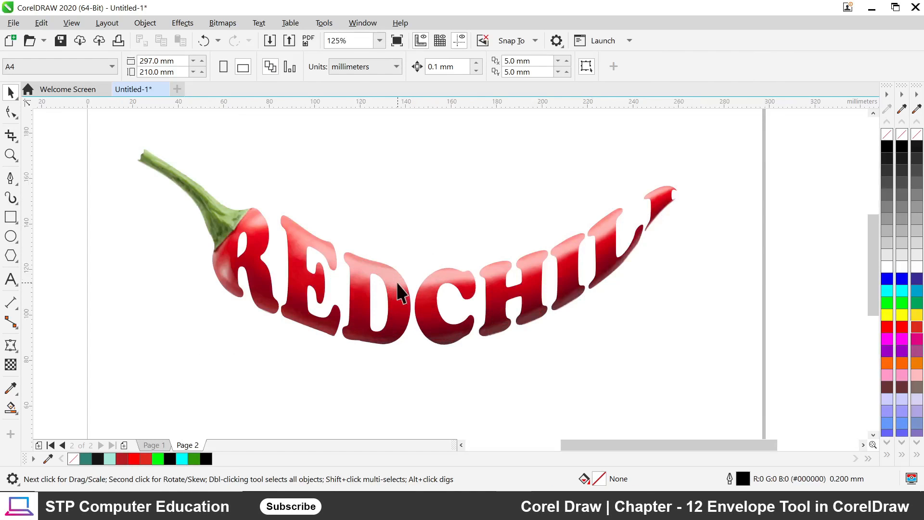
scroll(407, 276, "down", 3)
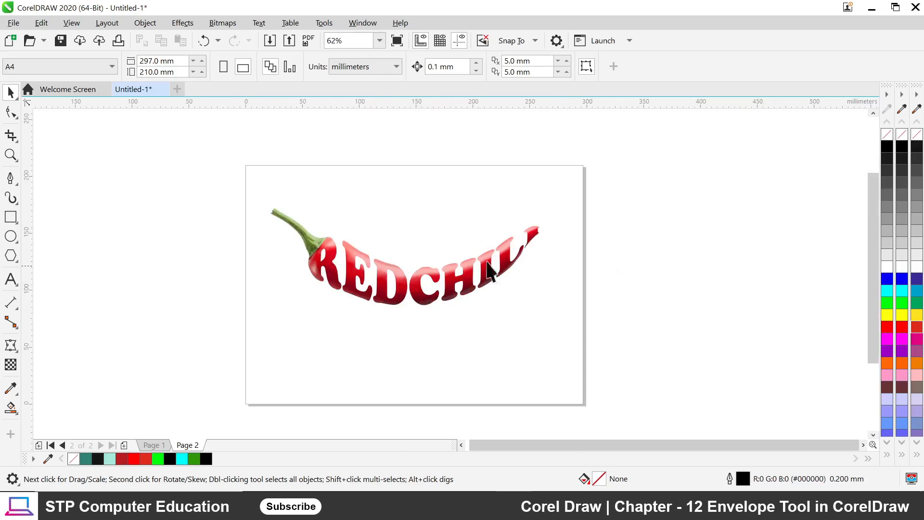
scroll(463, 279, "up", 3)
scroll(463, 282, "down", 3)
Add a flat perspective drop shadow beneath the lettering from its bottom edge, with direction about 91 and stretch about 10
left_click(15, 354)
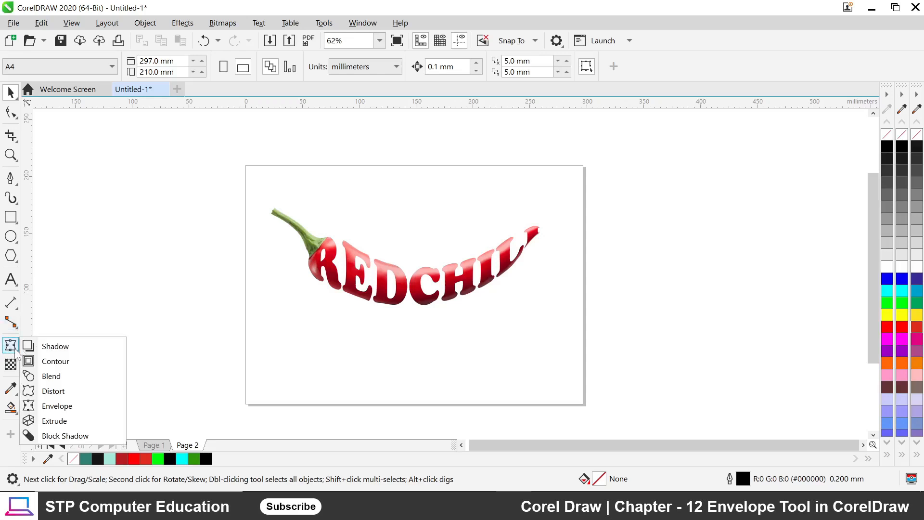
left_click(50, 344)
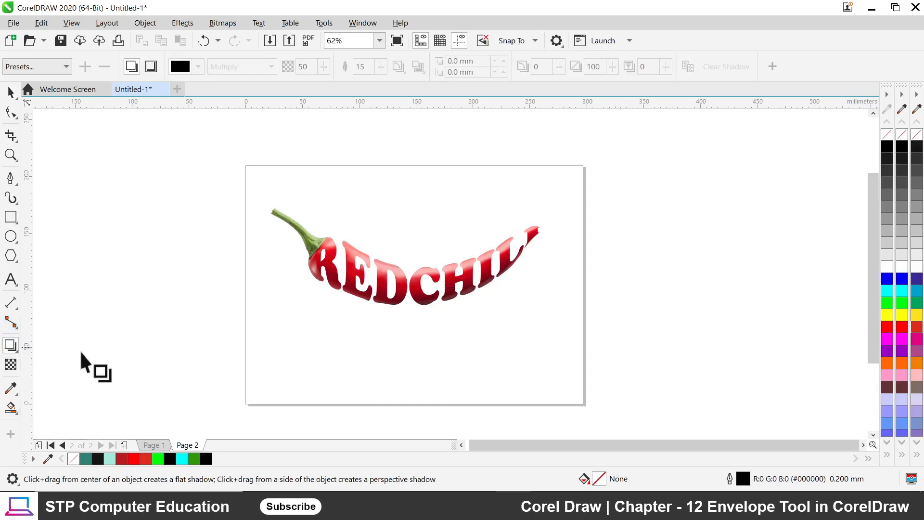
left_click(417, 289)
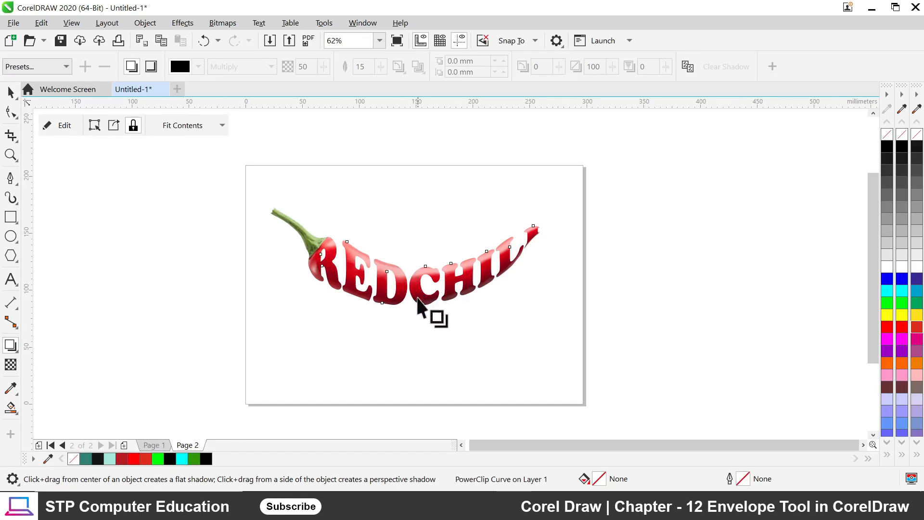
left_click_drag(407, 292, 406, 295)
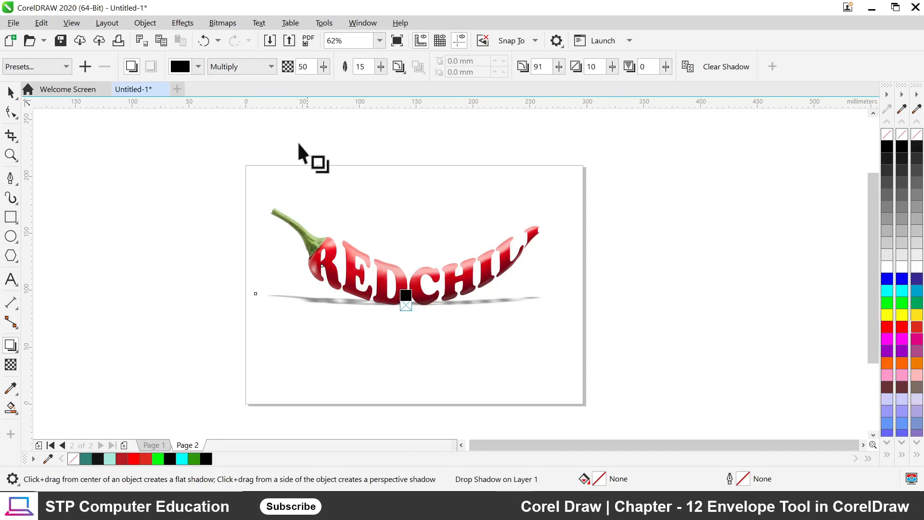
Set the drop shadow's feathering to 33 and its opacity to 30, and deselect the lettering
left_click(382, 66)
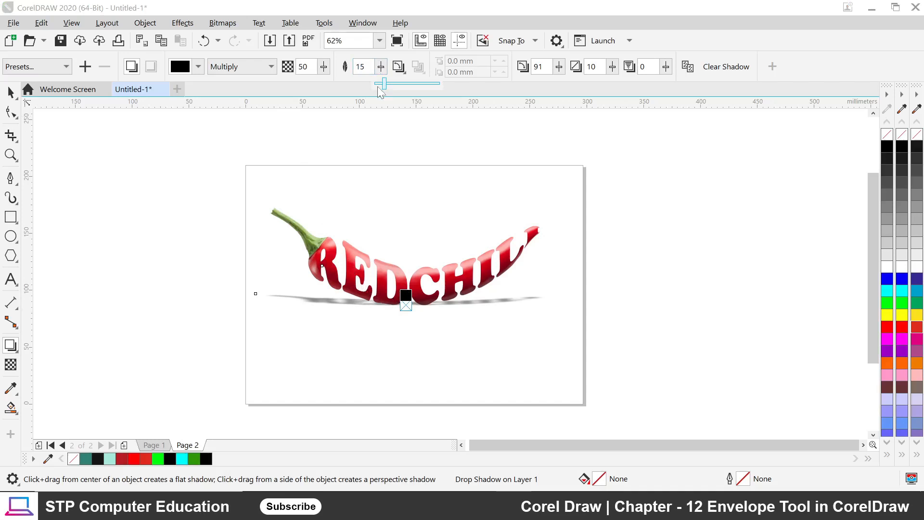
left_click_drag(395, 88, 397, 87)
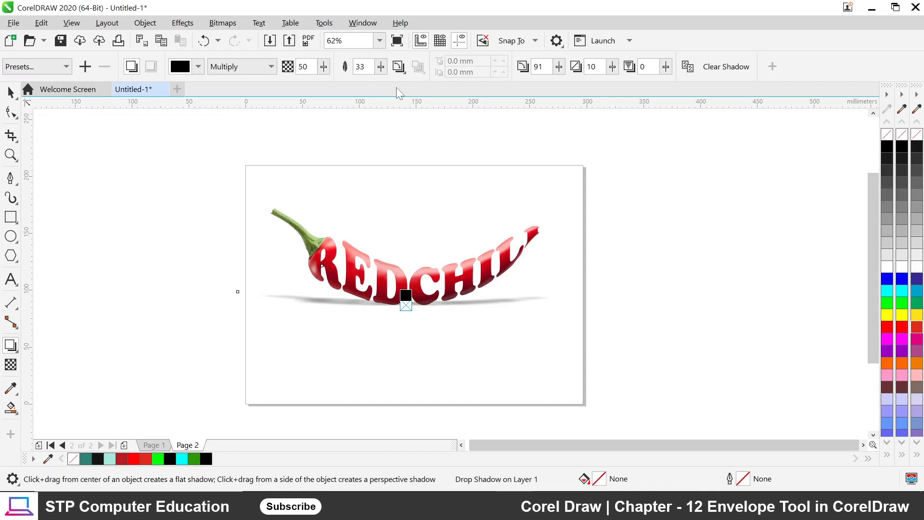
left_click(324, 67)
left_click(313, 84)
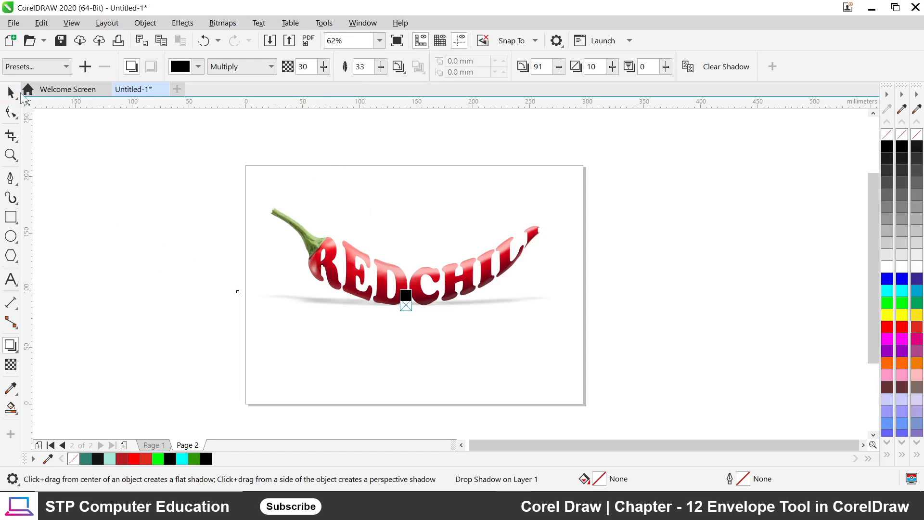
left_click(11, 92)
left_click(275, 330)
scroll(397, 279, "up", 2)
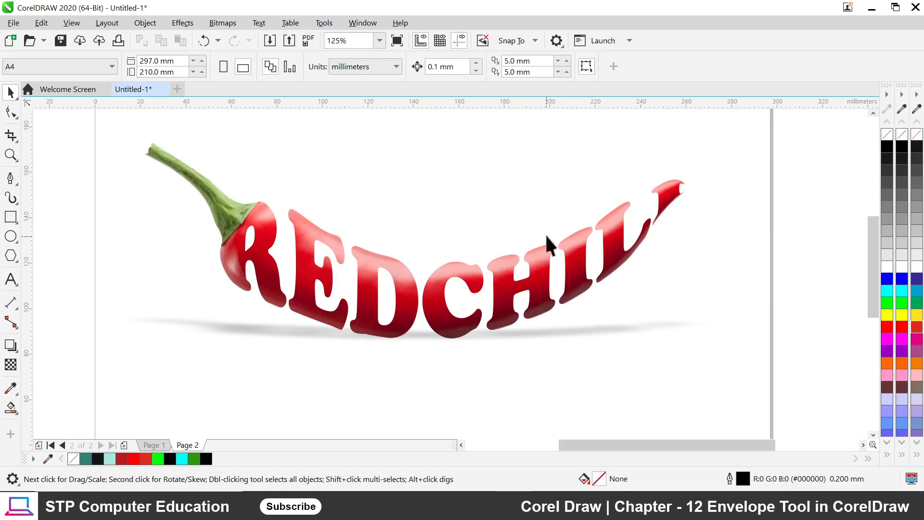
scroll(455, 245, "down", 2)
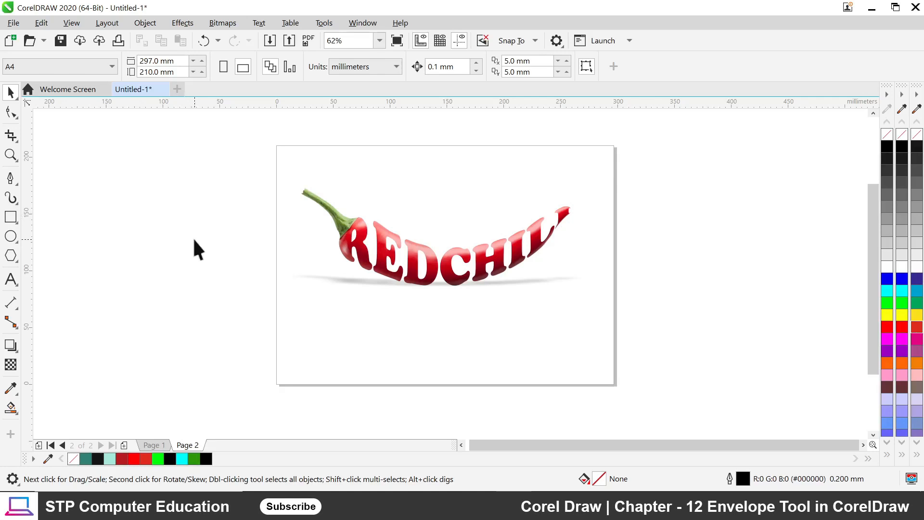
left_click(145, 23)
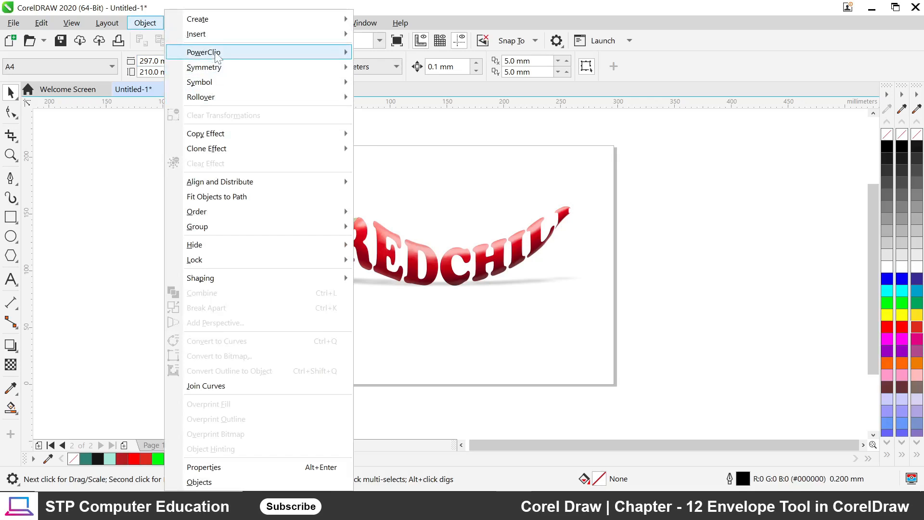
mouse_move(218, 54)
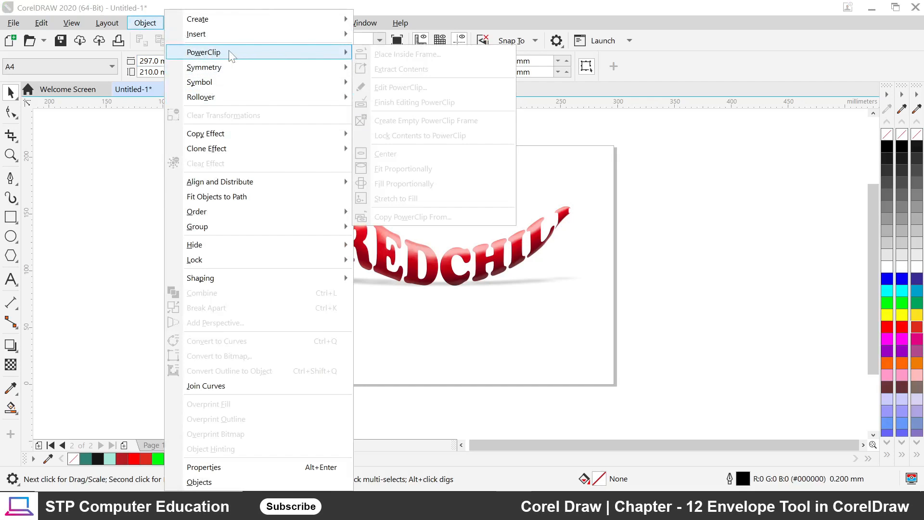
left_click(107, 181)
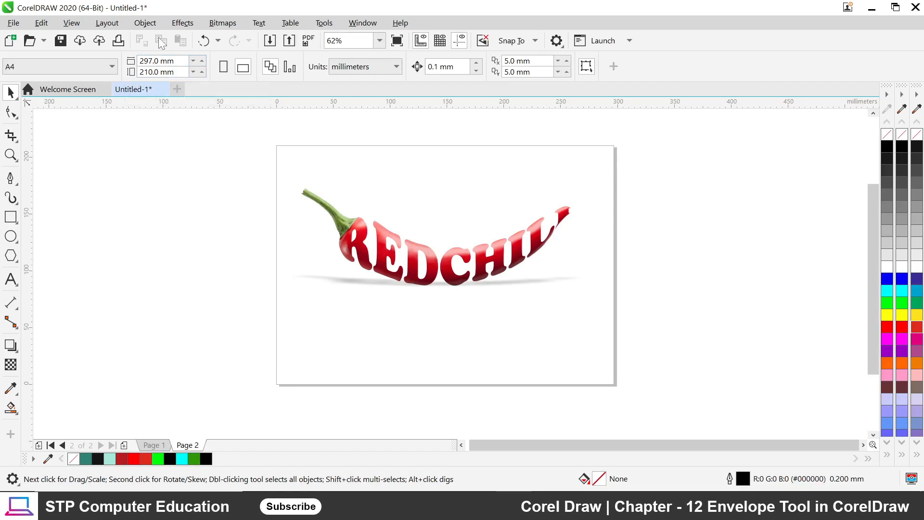
left_click(145, 23)
mouse_move(215, 52)
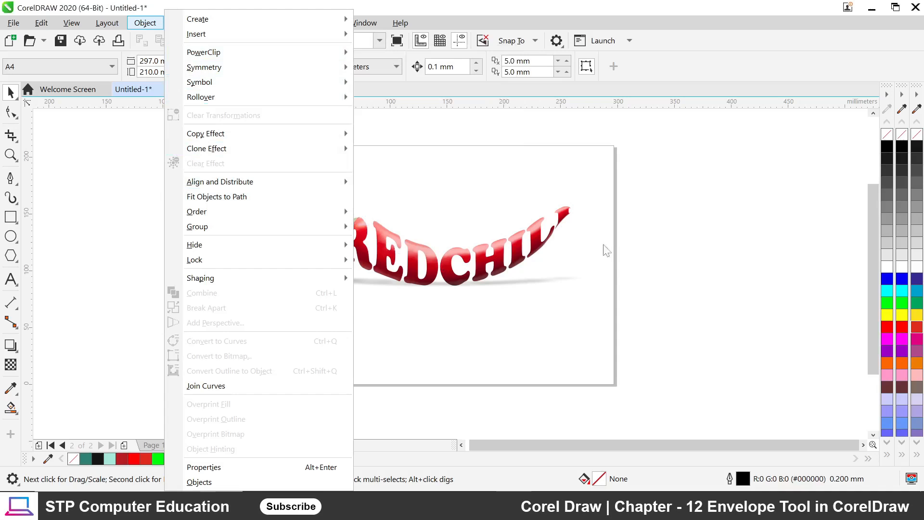
left_click(661, 219)
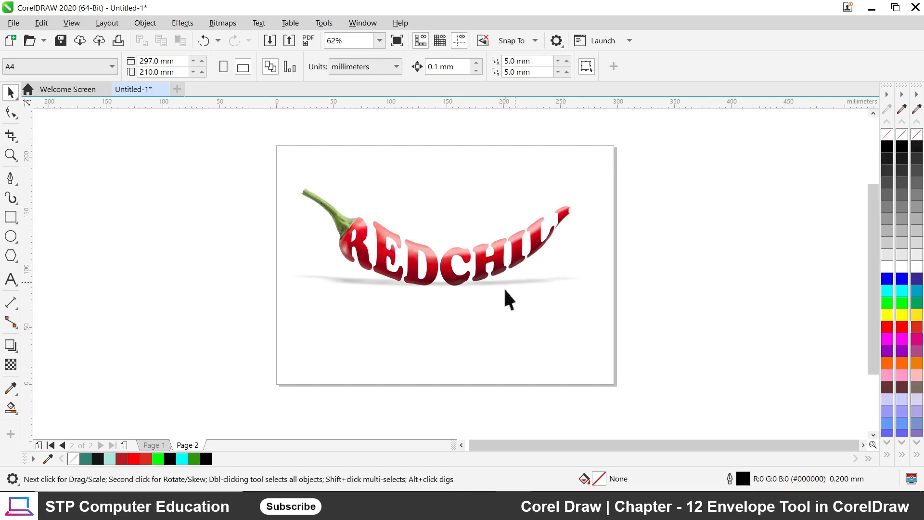
scroll(435, 246, "up", 2)
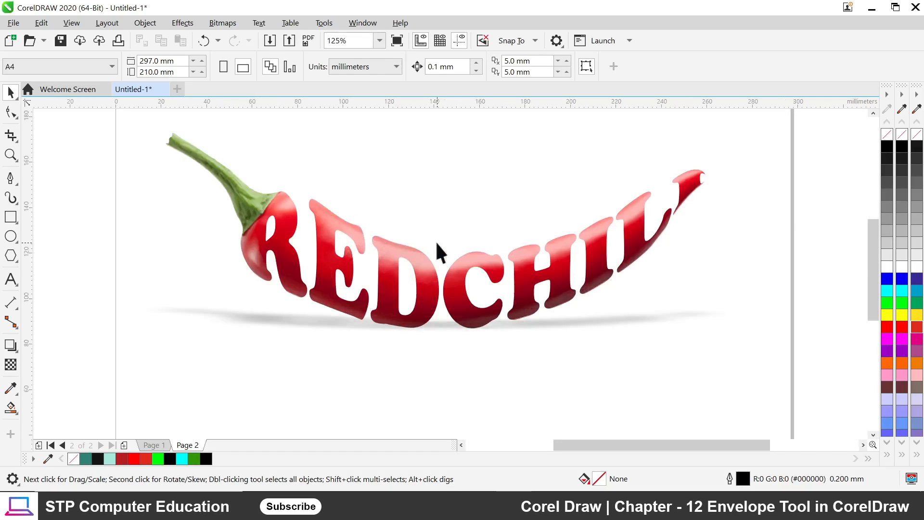